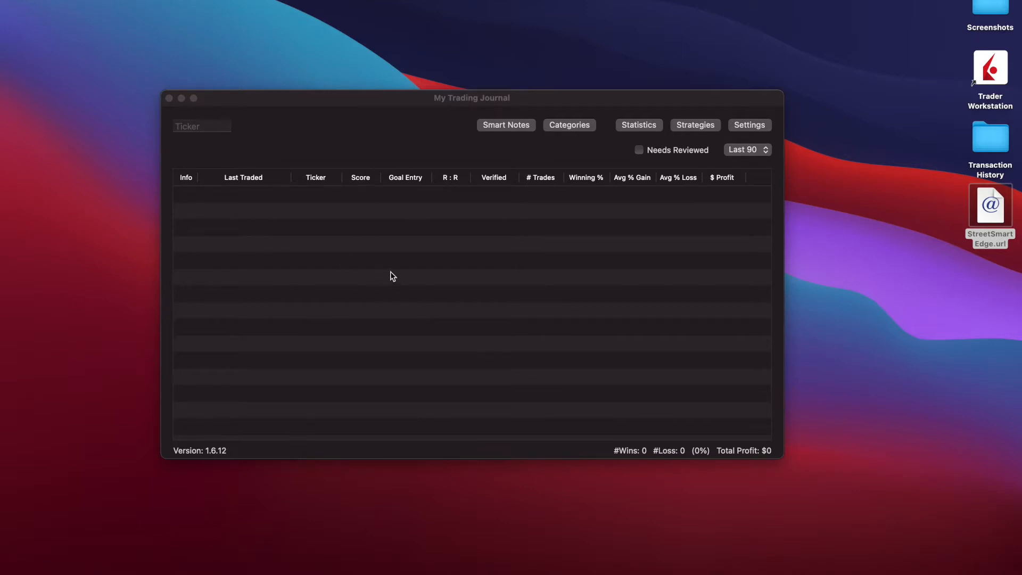
# - Open the trade import setup for Generic Broker from the journal's settings
pyautogui.moveTo(373, 101)
pyautogui.mouseDown()
pyautogui.moveTo(357, 171)
pyautogui.moveTo(390, 105)
pyautogui.mouseUp()
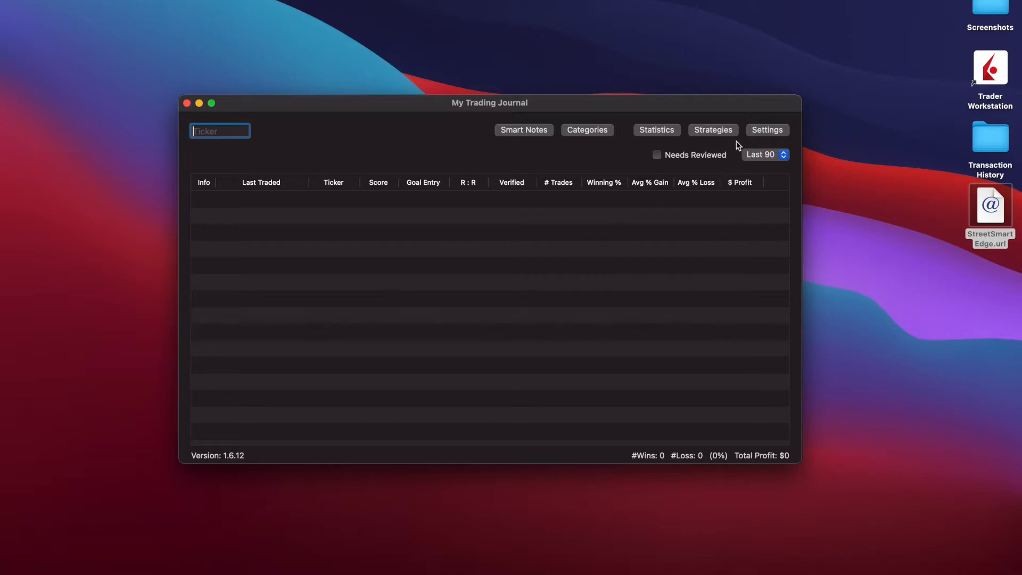
pyautogui.click(764, 131)
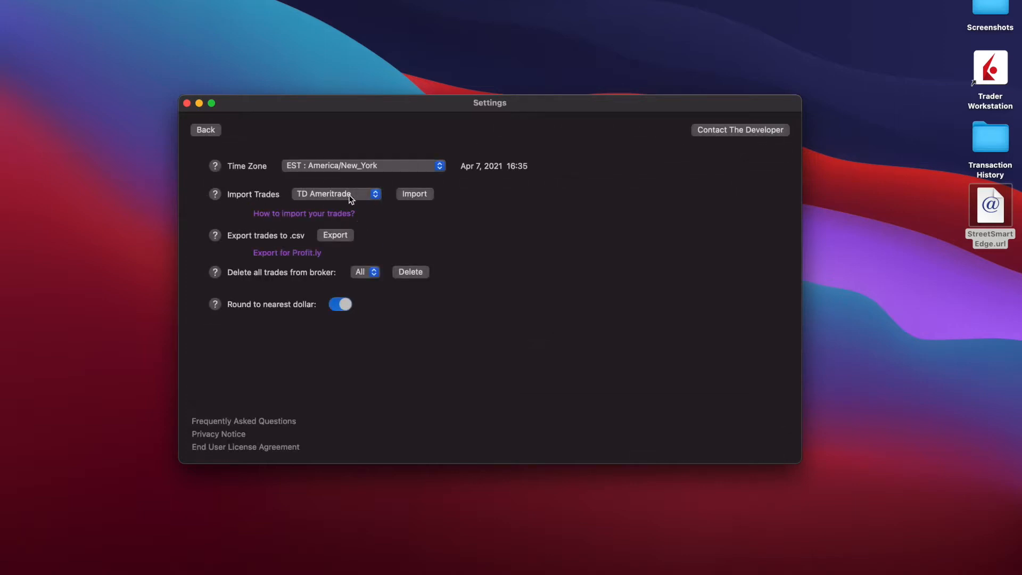
pyautogui.click(371, 196)
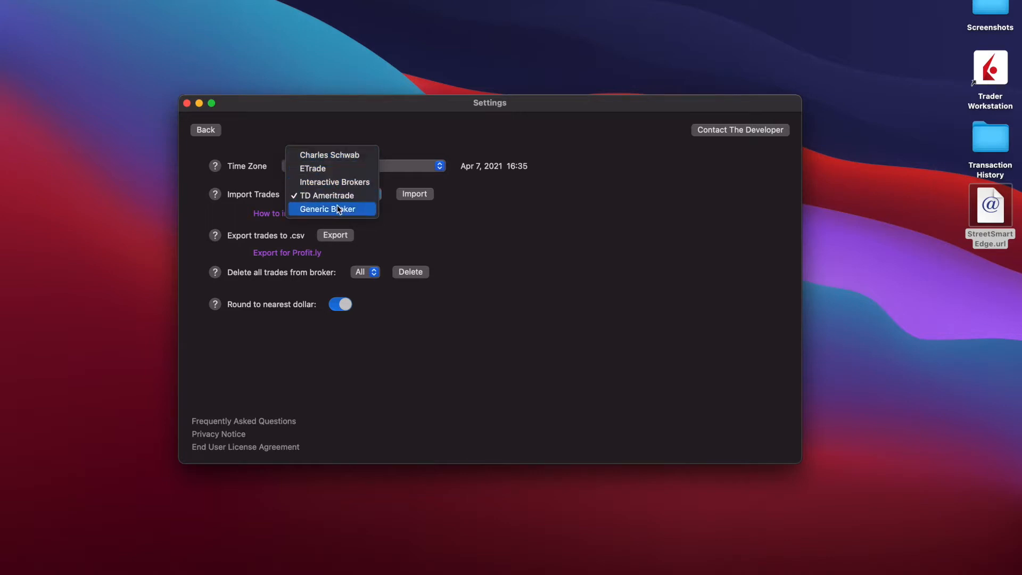
pyautogui.click(358, 210)
pyautogui.click(424, 194)
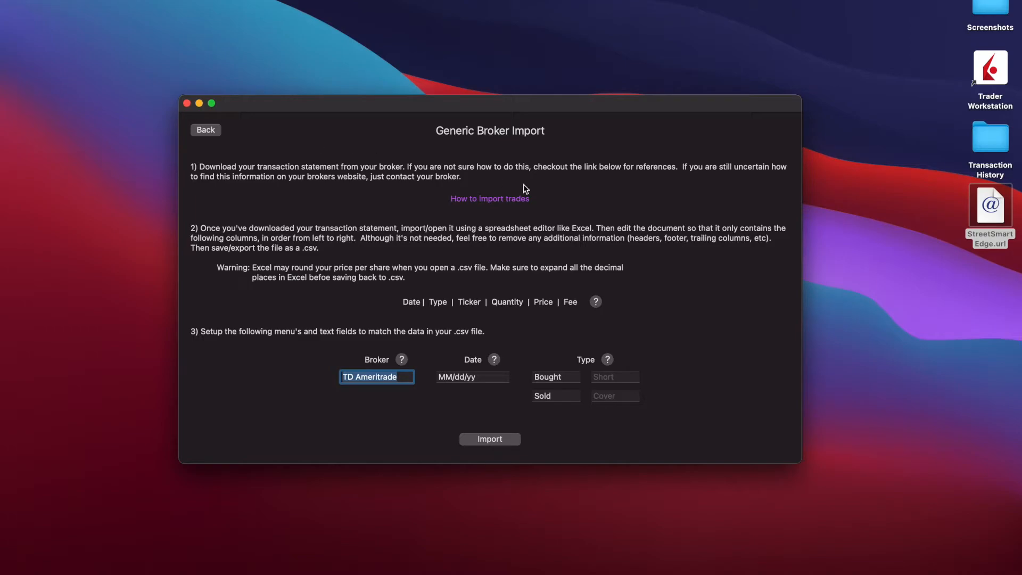
# - View the linked tutorial videos on importing trades in the browser, and return to the Generic Broker import instructions
pyautogui.click(519, 199)
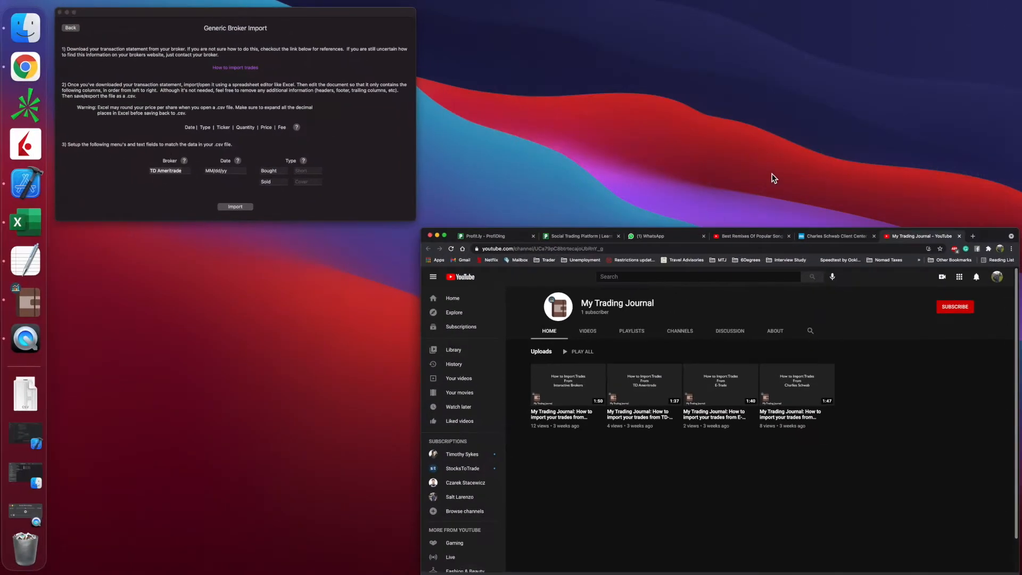
pyautogui.click(374, 118)
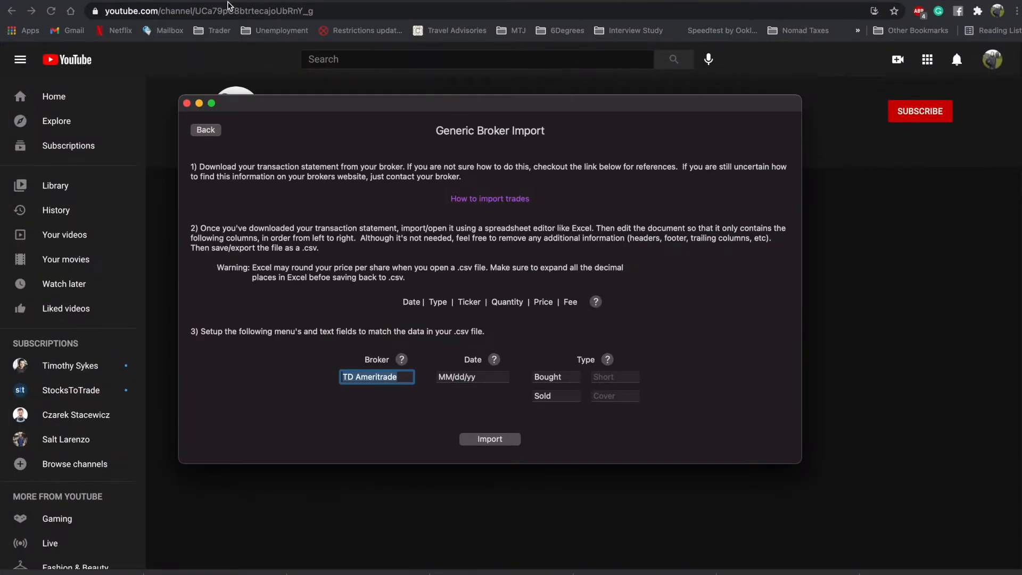
pyautogui.click(23, 1)
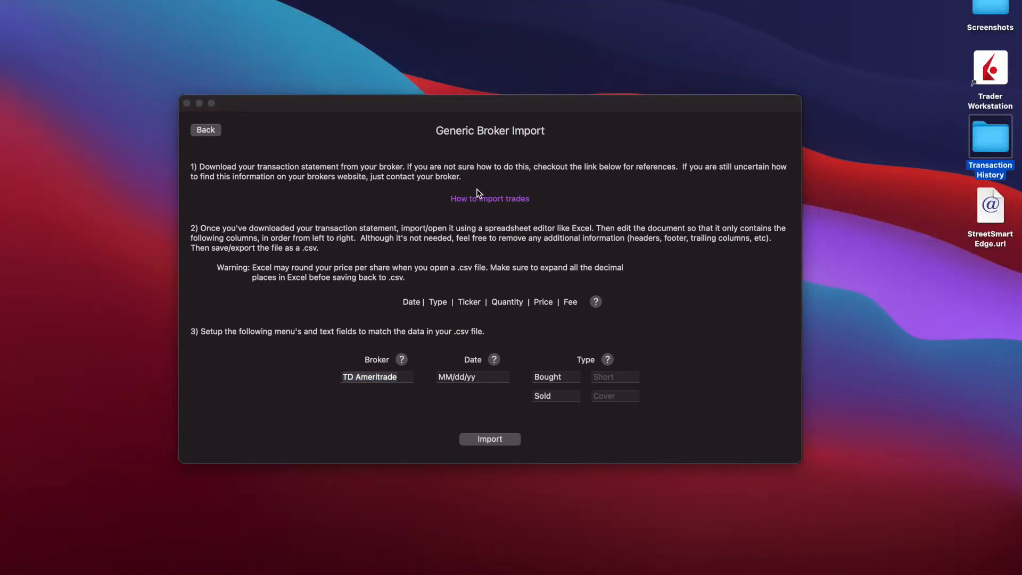
# - Open the Transaction History folder from the desktop, move its window up, and bring the import instructions back to the front
pyautogui.doubleClick(999, 142)
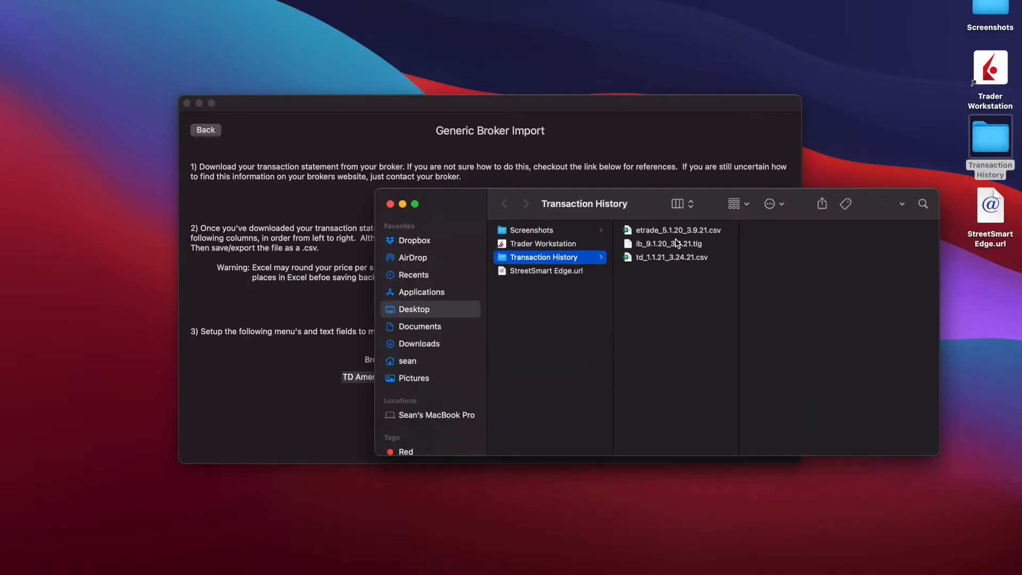
pyautogui.moveTo(466, 209); pyautogui.dragTo(520, 11)
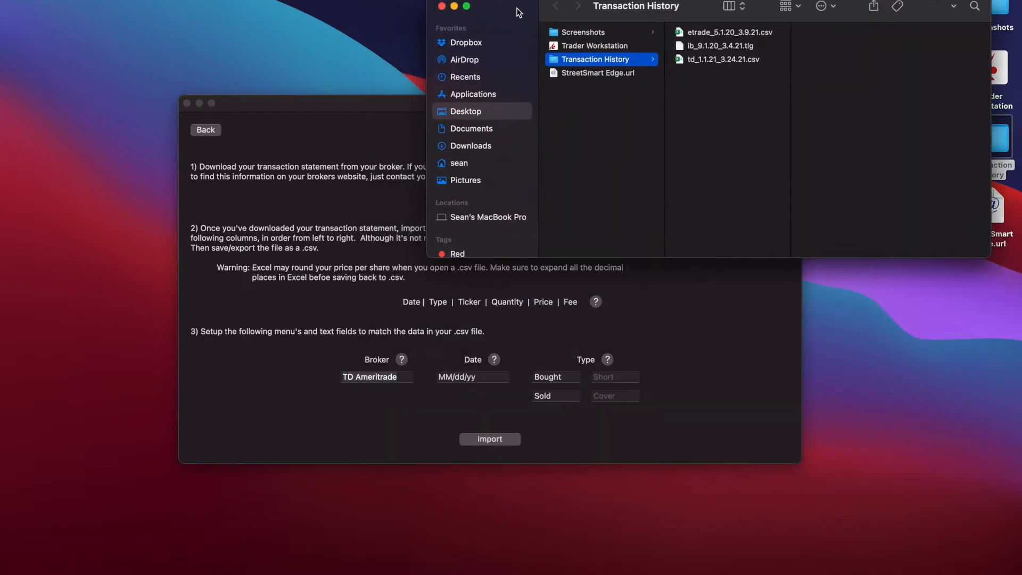
pyautogui.click(288, 229)
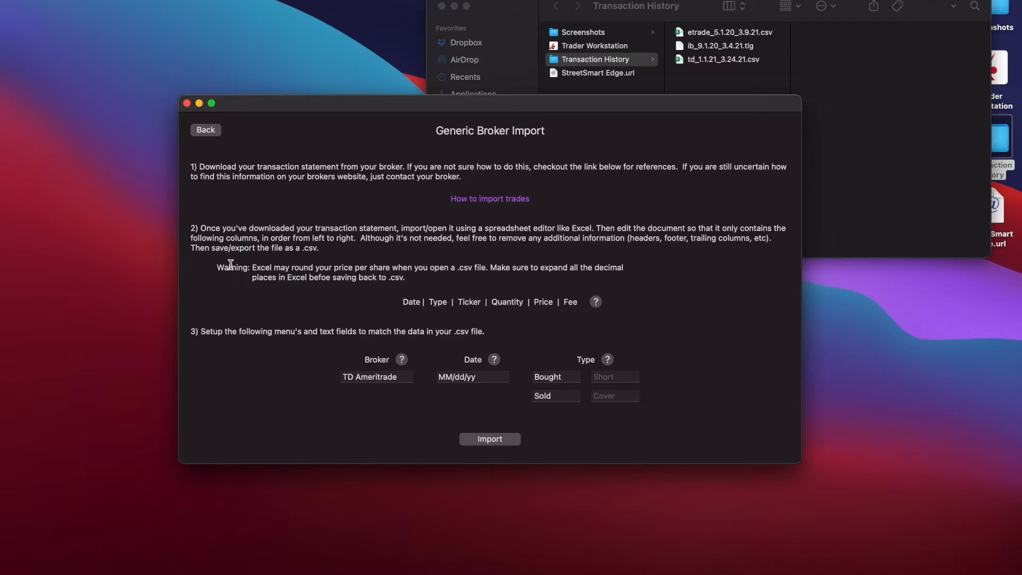
# - Read the import warning about Excel rounding the price per share and expanding the decimal places
pyautogui.moveTo(217, 268); pyautogui.dragTo(264, 269)
pyautogui.click(283, 269)
pyautogui.moveTo(298, 269); pyautogui.dragTo(430, 269)
pyautogui.click(466, 275)
pyautogui.doubleClick(622, 270)
# - Open etrade_5.1.20_3.9.21.csv from the Transaction History folder in Excel and reposition the workbook window
pyautogui.click(756, 67)
pyautogui.click(722, 34)
pyautogui.doubleClick(721, 33)
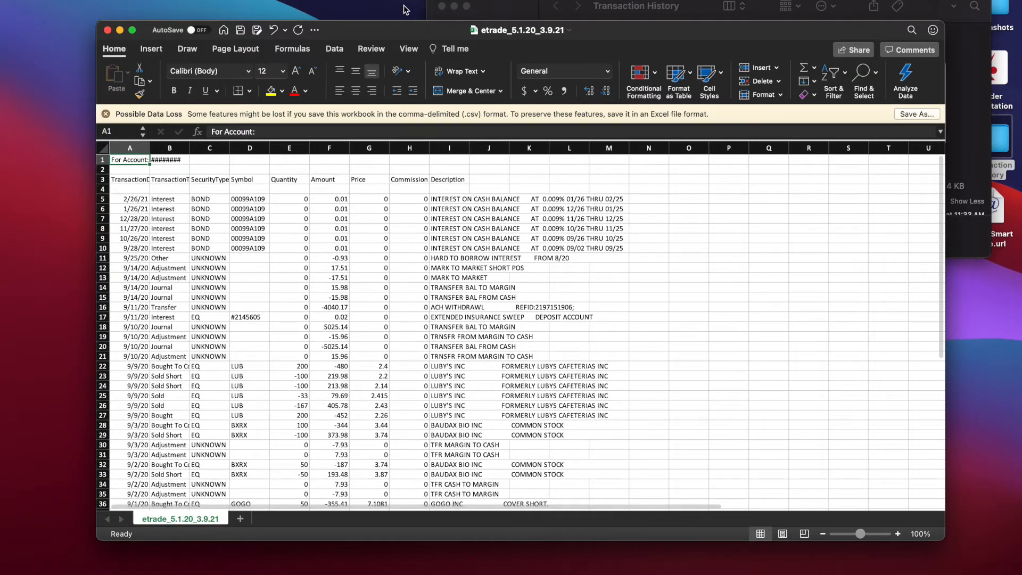
pyautogui.moveTo(410, 28); pyautogui.dragTo(425, 46)
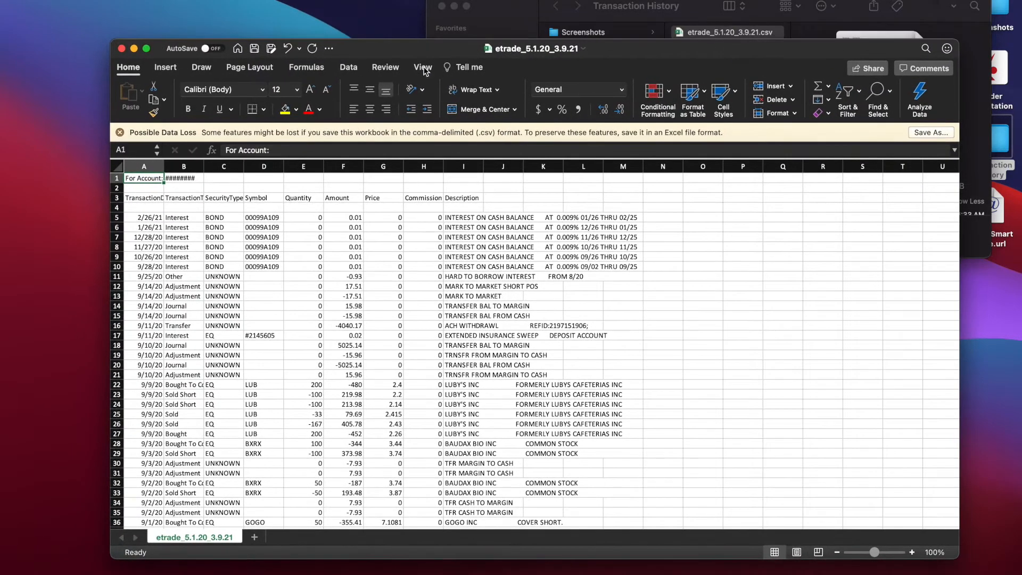
# - Format the whole Price column to show five decimal places
pyautogui.click(391, 217)
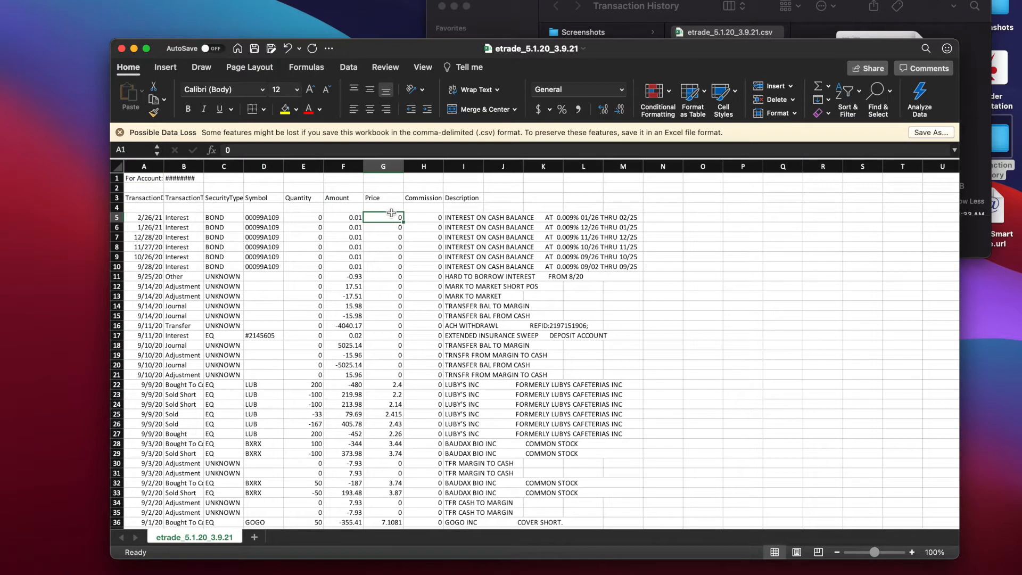
pyautogui.click(394, 395)
pyautogui.moveTo(394, 395); pyautogui.dragTo(394, 461)
pyautogui.click(392, 166)
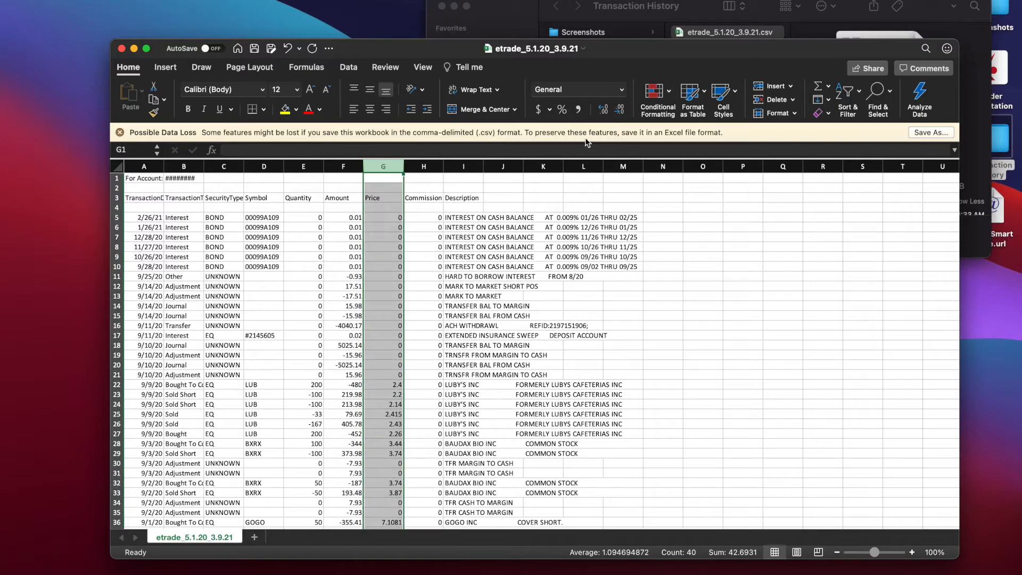
pyautogui.click(622, 112)
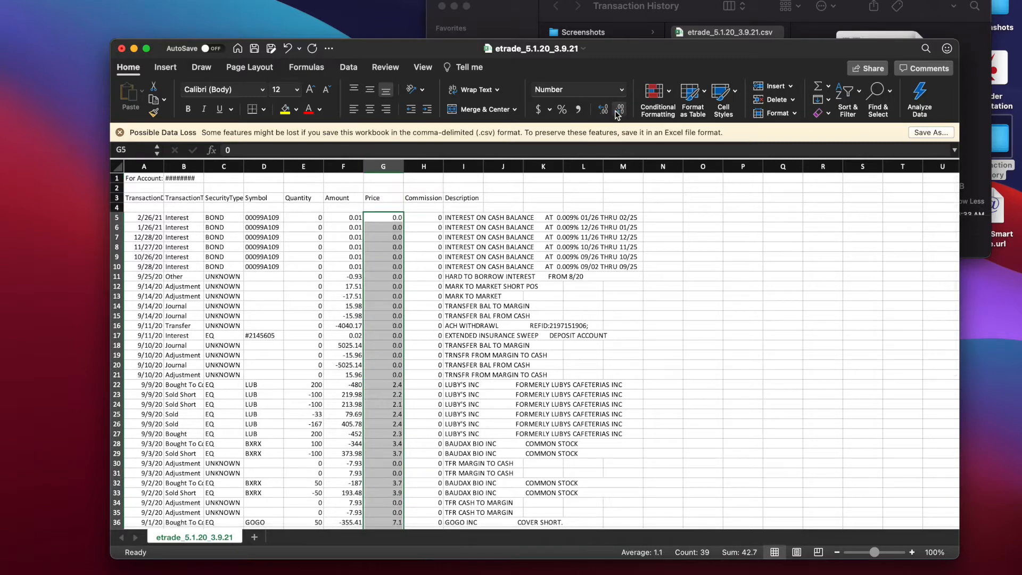
pyautogui.click(604, 112)
pyautogui.click(604, 111)
pyautogui.click(605, 112)
pyautogui.click(604, 112)
# - Check the expanded prices down to the last rows, including the GOGO trade's price in G36
pyautogui.click(528, 364)
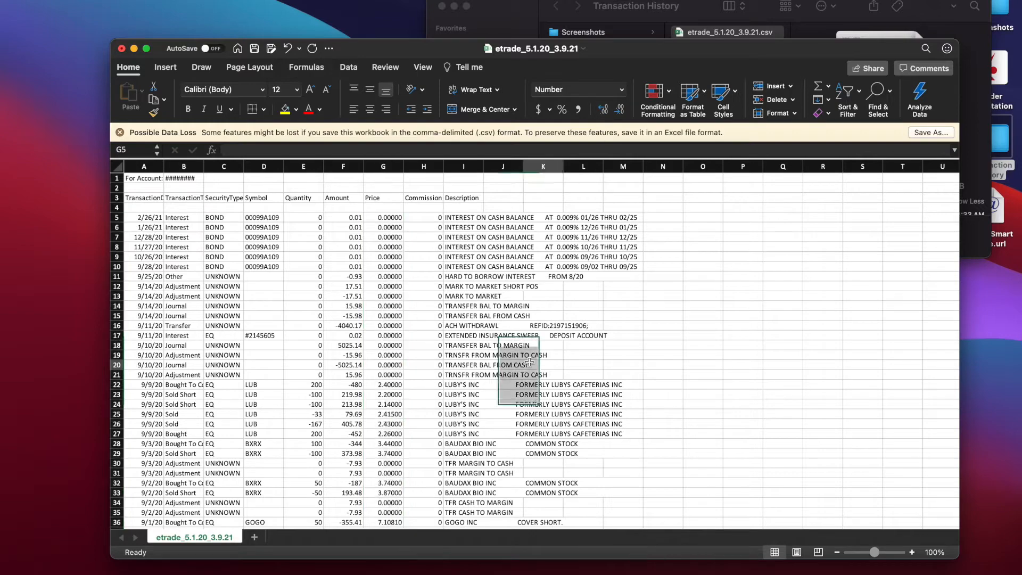
pyautogui.scroll(-5, 395, 415)
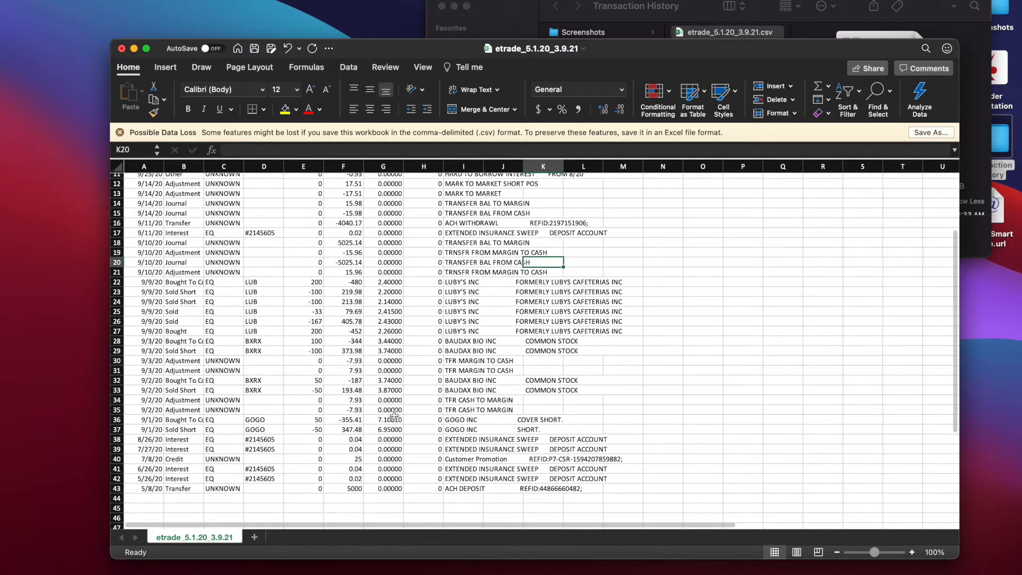
pyautogui.click(398, 421)
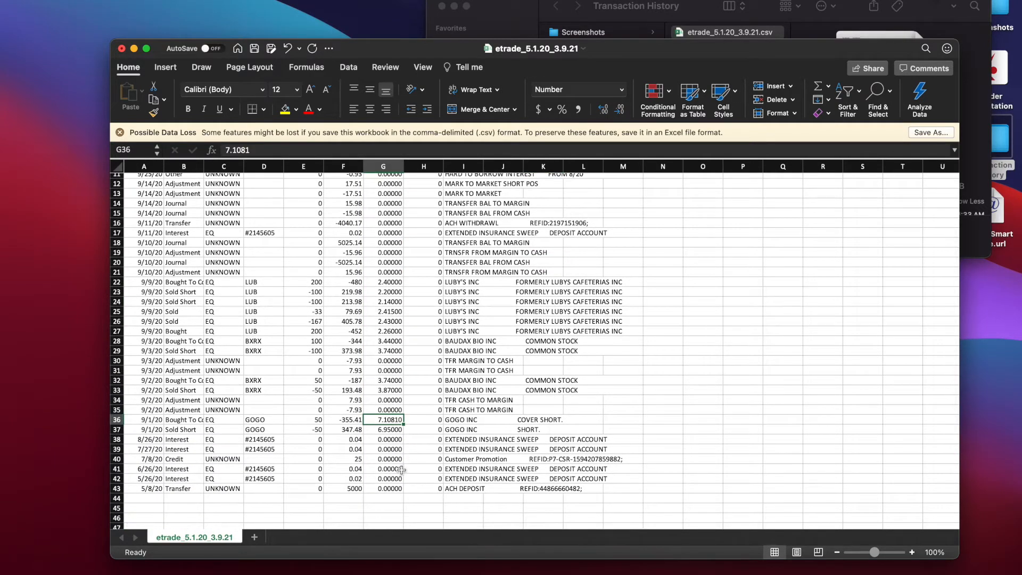
pyautogui.scroll(4, 330, 340)
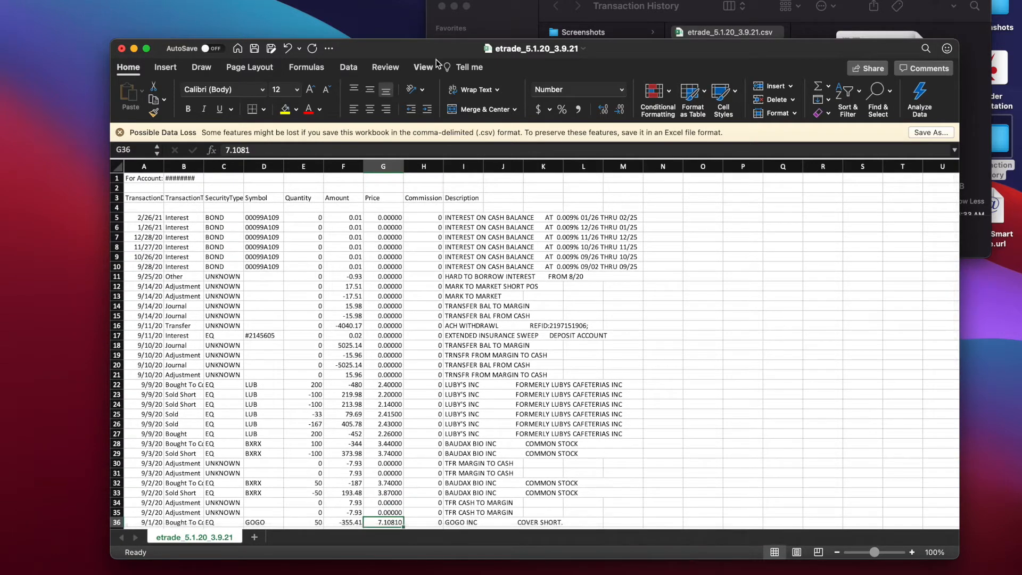
# - Arrange the workbook and the Generic Broker Import window so the required column order is readable beside the data
pyautogui.moveTo(392, 50); pyautogui.dragTo(703, 98)
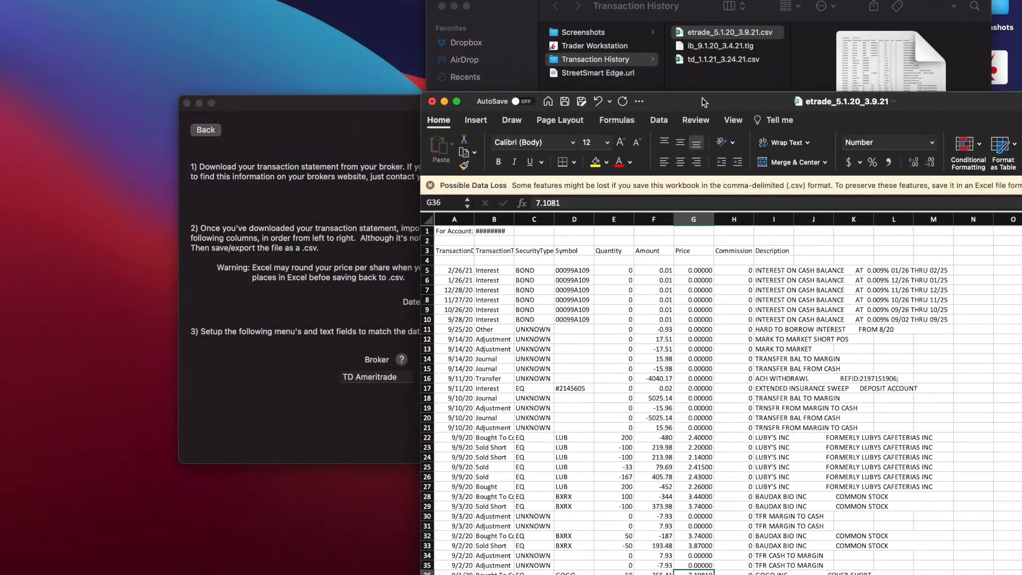
pyautogui.doubleClick(364, 105)
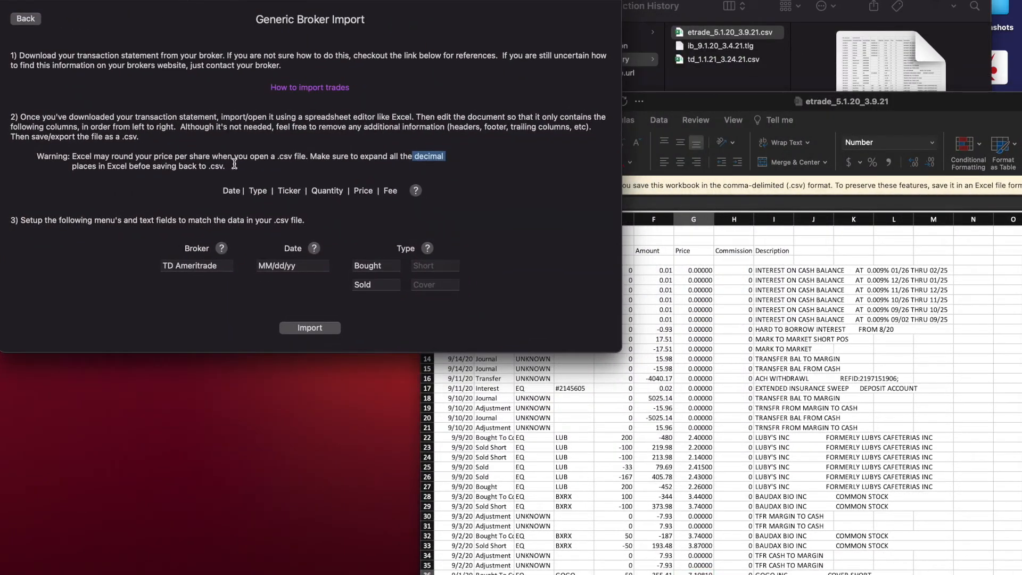
pyautogui.click(803, 353)
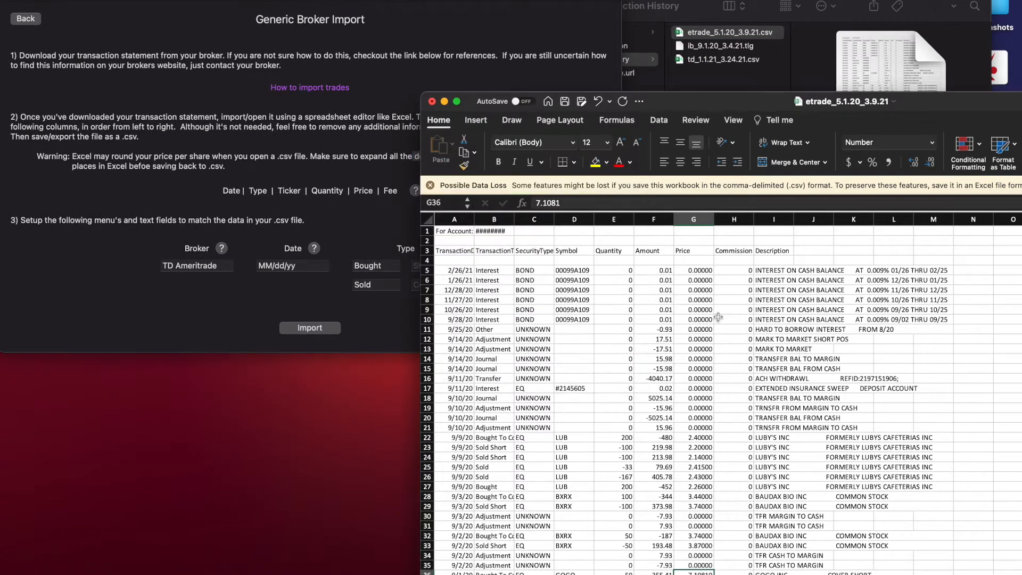
# - Compare the header rows, transaction dates and transaction types in the sheet with the required Date and Type columns
pyautogui.click(452, 234)
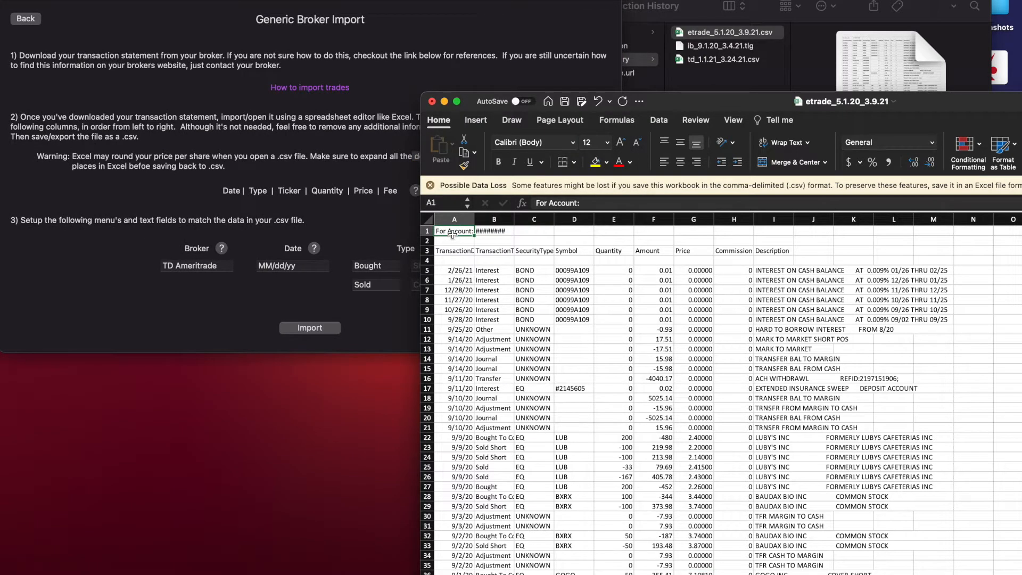
pyautogui.moveTo(514, 240); pyautogui.dragTo(433, 225)
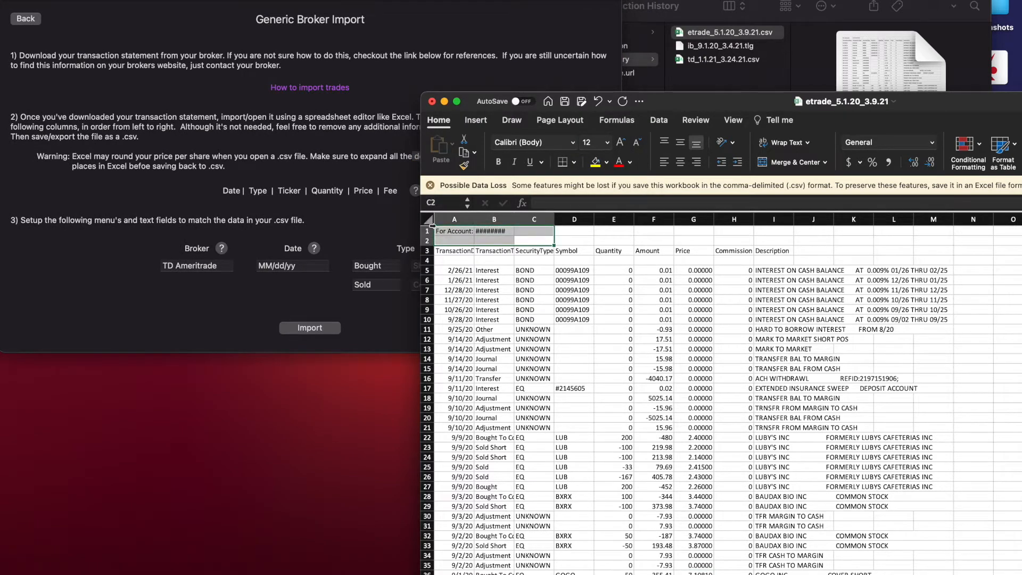
pyautogui.moveTo(483, 261); pyautogui.dragTo(427, 239)
pyautogui.click(467, 271)
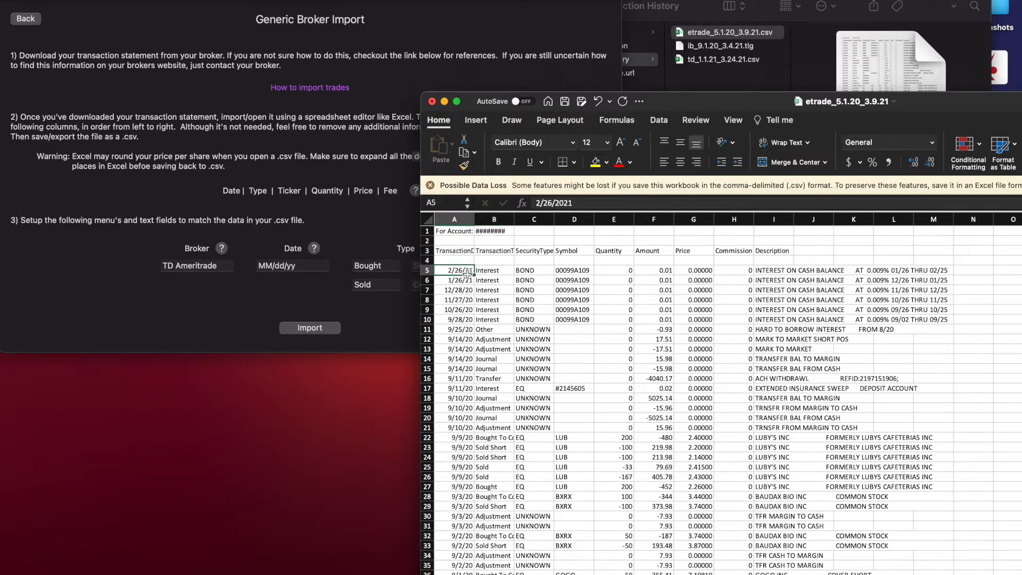
pyautogui.click(500, 250)
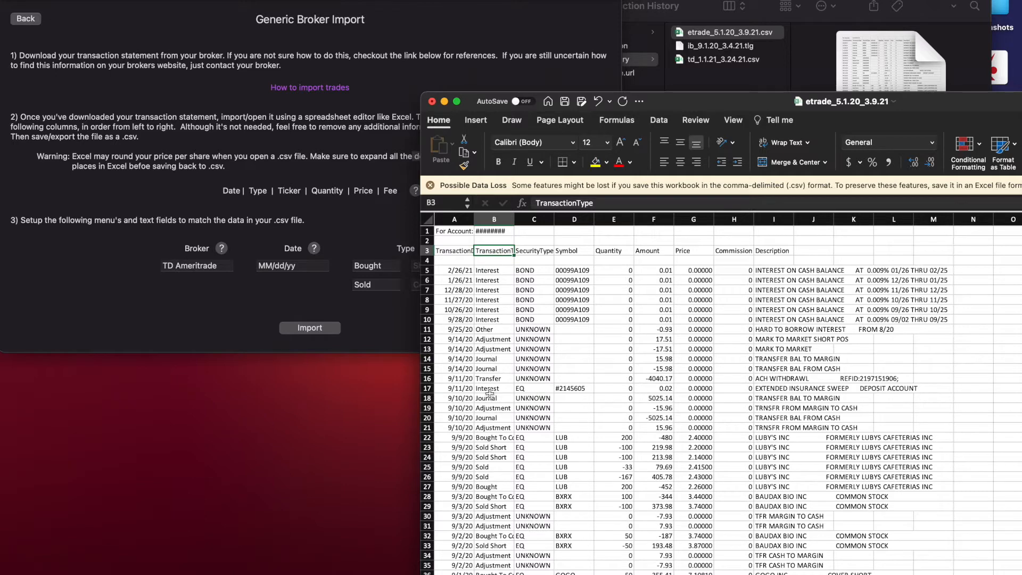
pyautogui.click(491, 475)
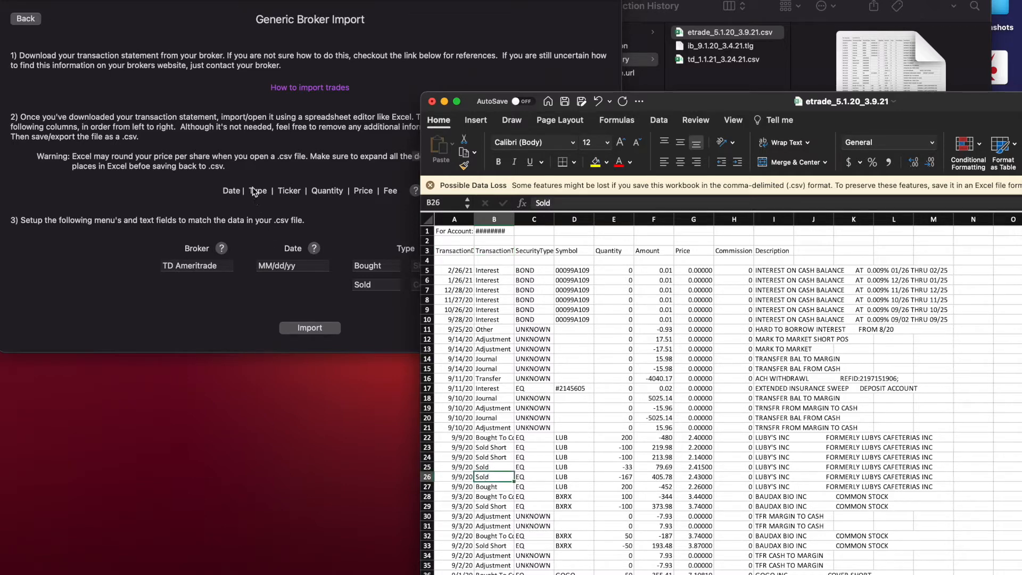
pyautogui.click(488, 467)
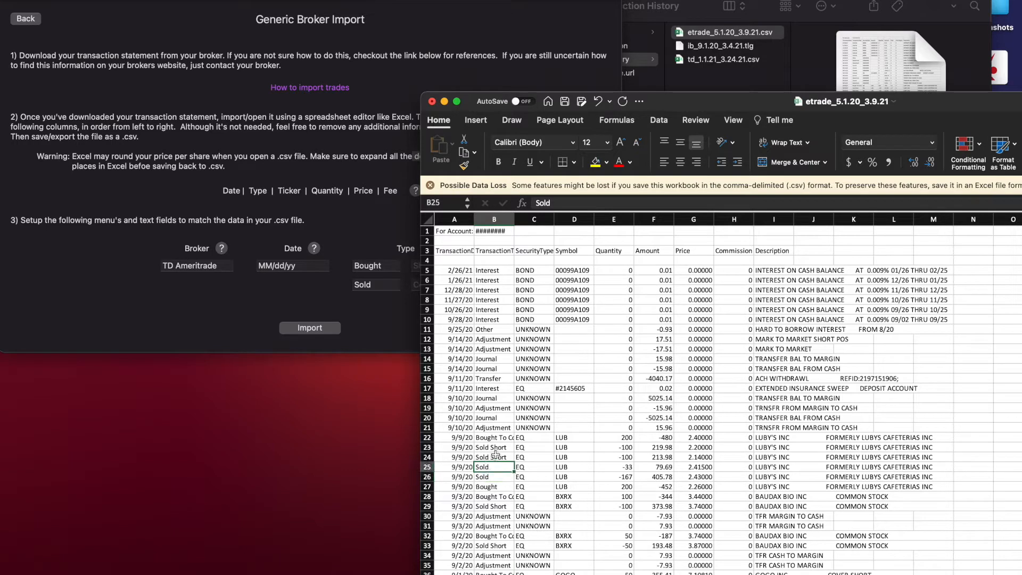
pyautogui.click(500, 447)
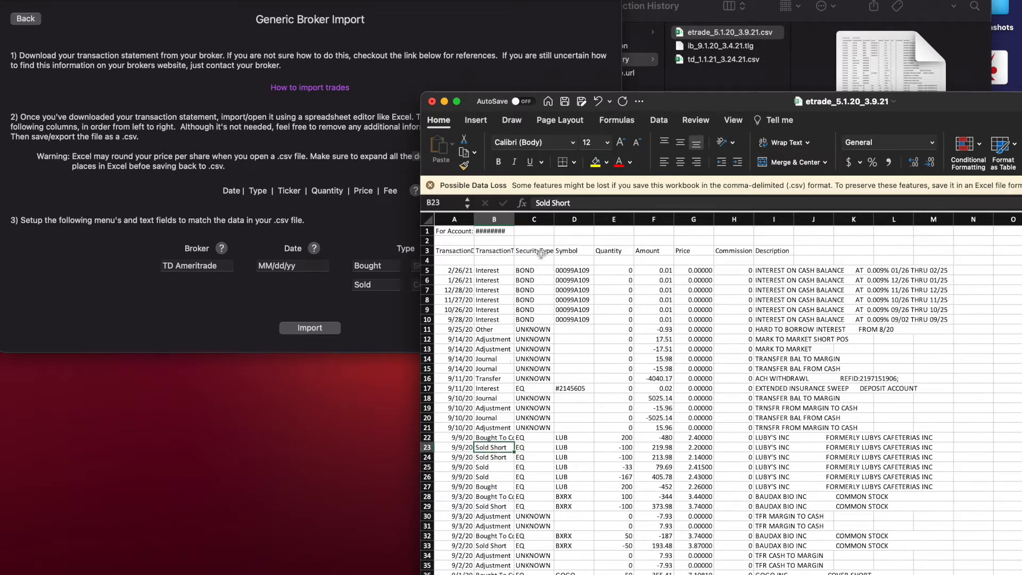
# - Delete the SecurityType column so that Symbol directly follows the transaction type
pyautogui.rightClick(538, 220)
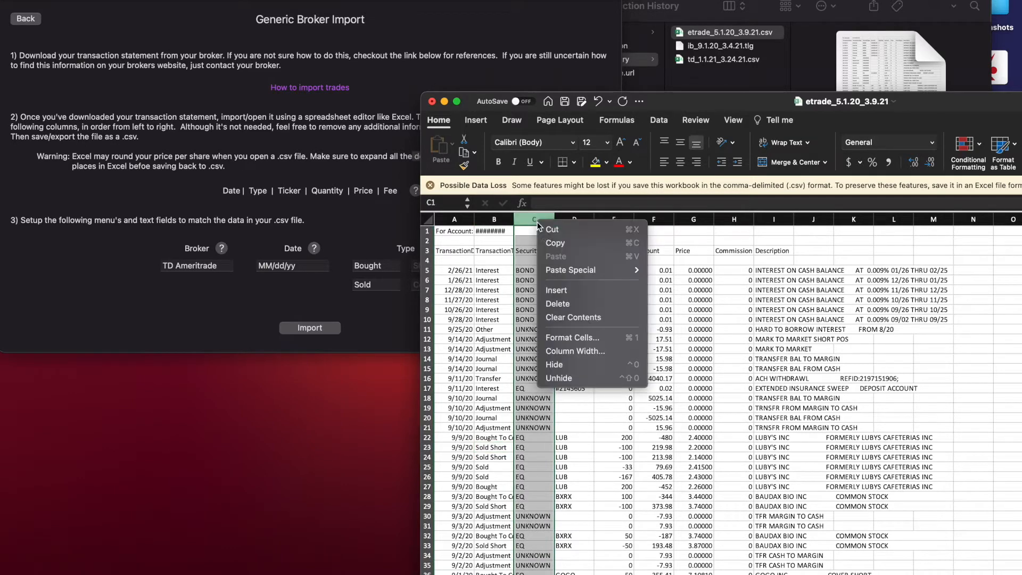
pyautogui.click(558, 304)
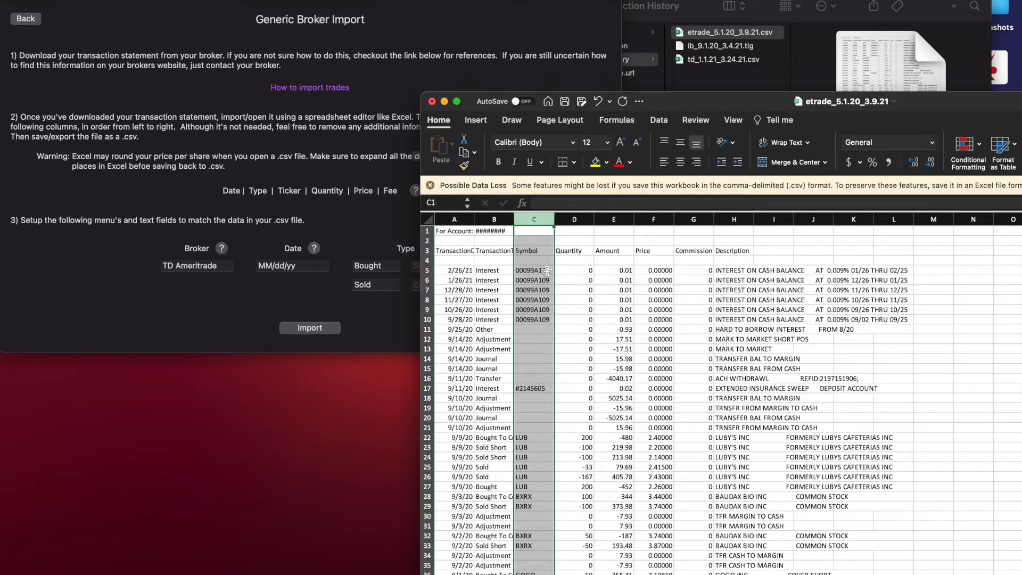
pyautogui.scroll(-1, 537, 385)
pyautogui.scroll(2, 537, 385)
# - Examine the non-trade rows, the trade types, and the Quantity and Amount columns against the required import layout
pyautogui.click(583, 252)
pyautogui.moveTo(474, 273); pyautogui.dragTo(648, 318)
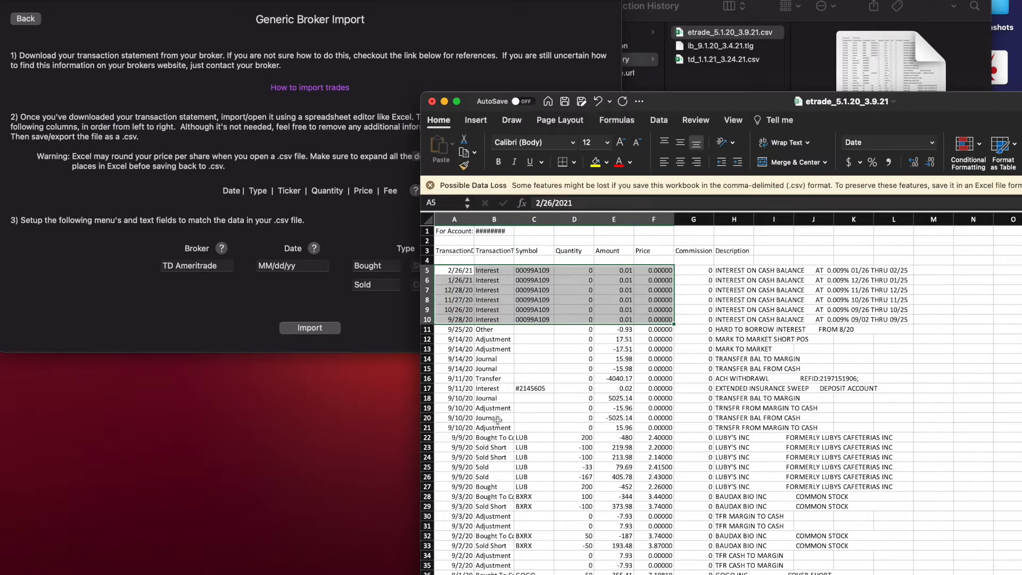
pyautogui.moveTo(494, 438); pyautogui.dragTo(496, 487)
pyautogui.click(581, 337)
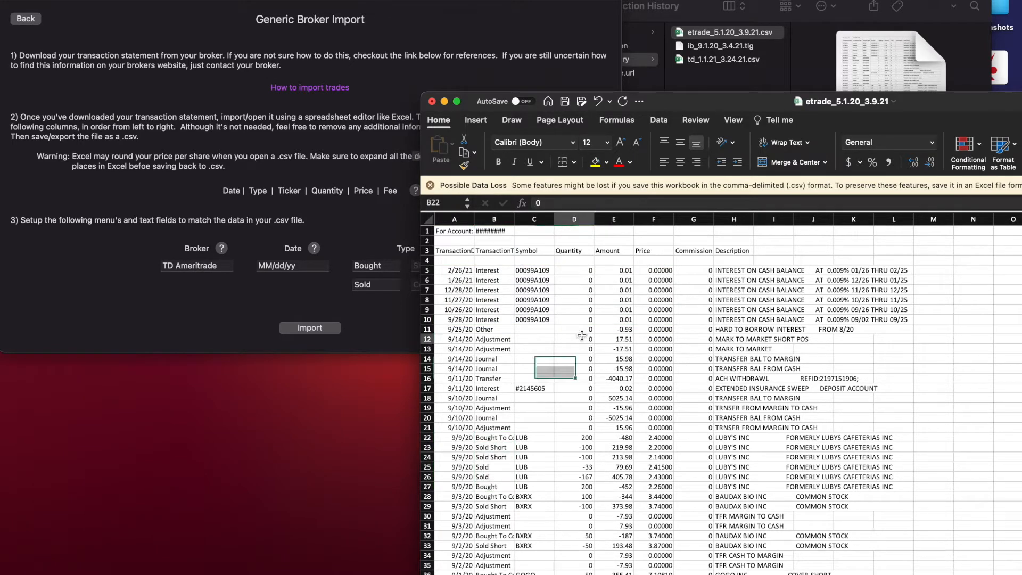
pyautogui.click(578, 270)
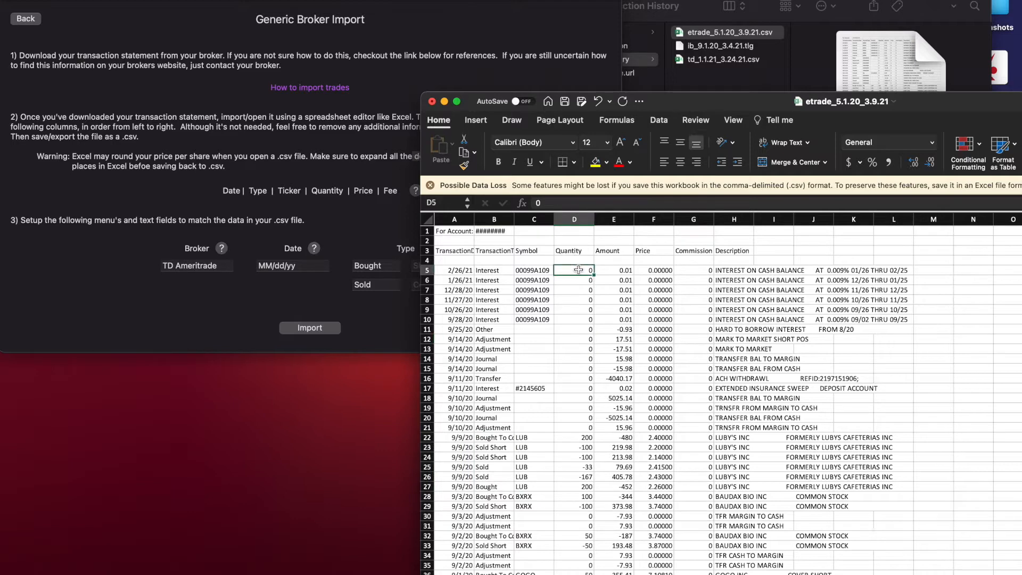
pyautogui.click(622, 278)
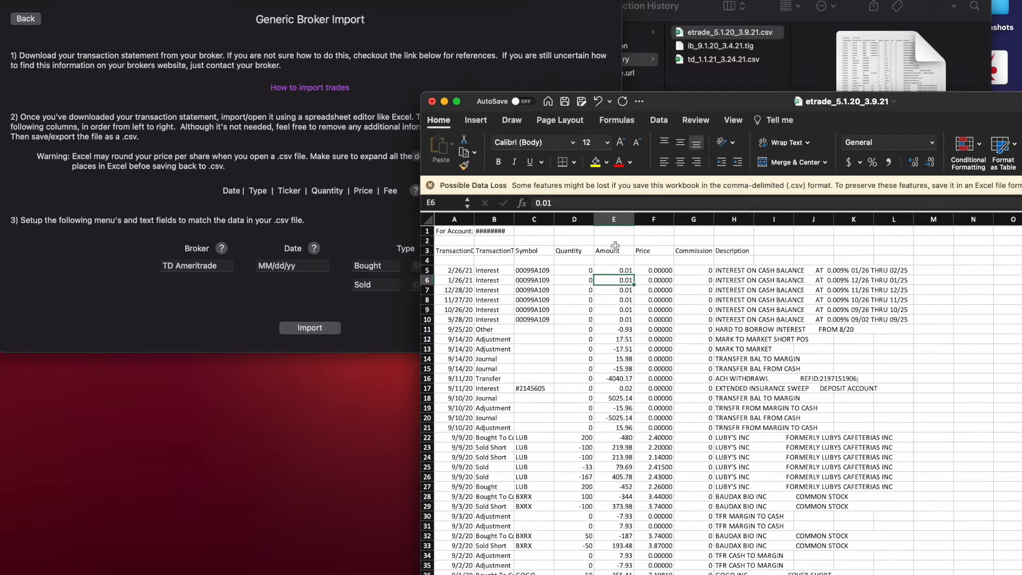
# - Delete the Amount column so that Price directly follows Quantity
pyautogui.rightClick(615, 221)
pyautogui.click(639, 305)
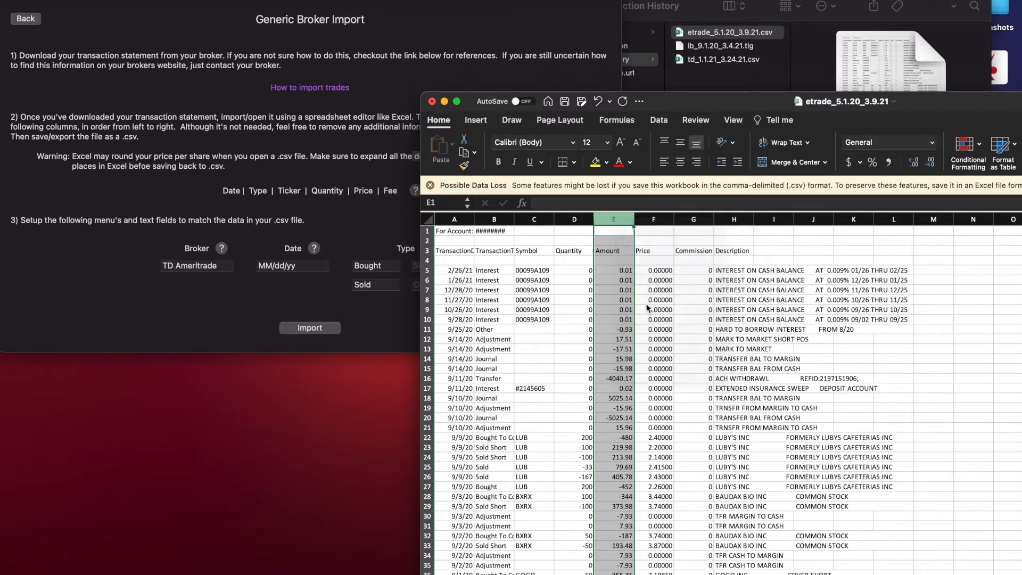
pyautogui.scroll(-5, 619, 283)
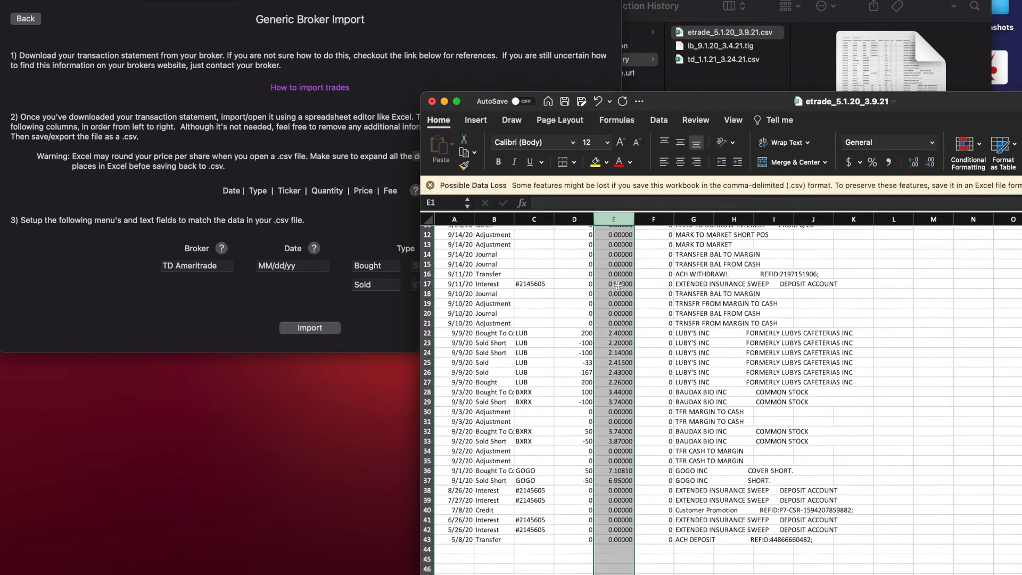
pyautogui.scroll(5, 618, 285)
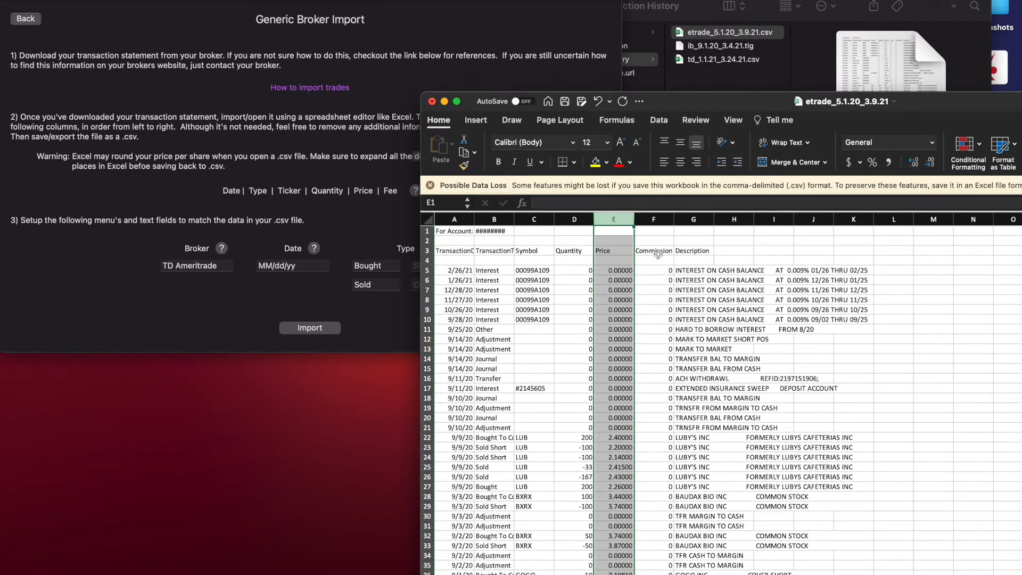
# - Check the date, type, symbol, quantity, price and commission columns against the required import order, including the trailing Description column
pyautogui.click(660, 249)
pyautogui.scroll(-5, 661, 256)
pyautogui.scroll(5, 703, 277)
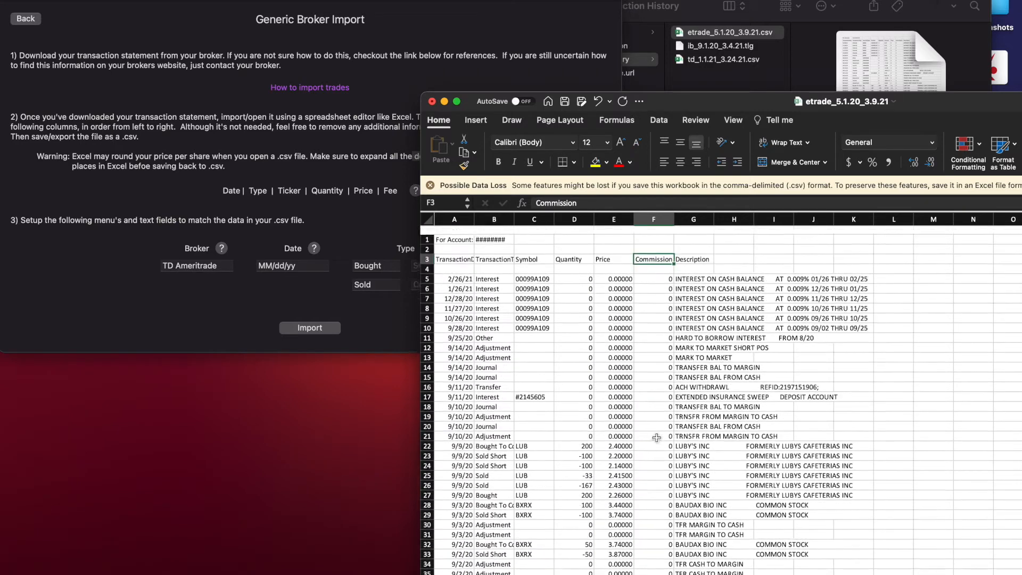
pyautogui.click(704, 271)
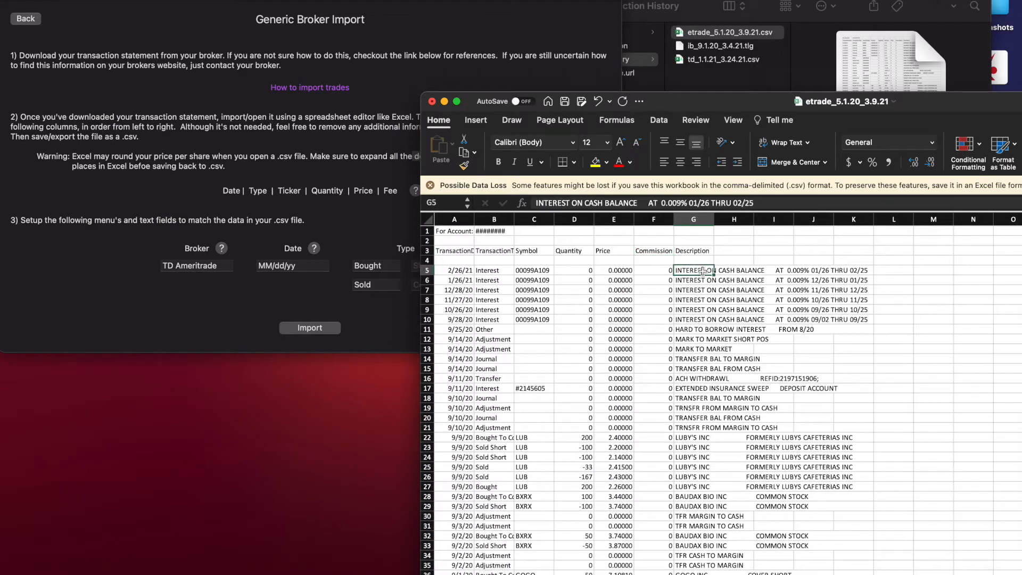
pyautogui.click(459, 269)
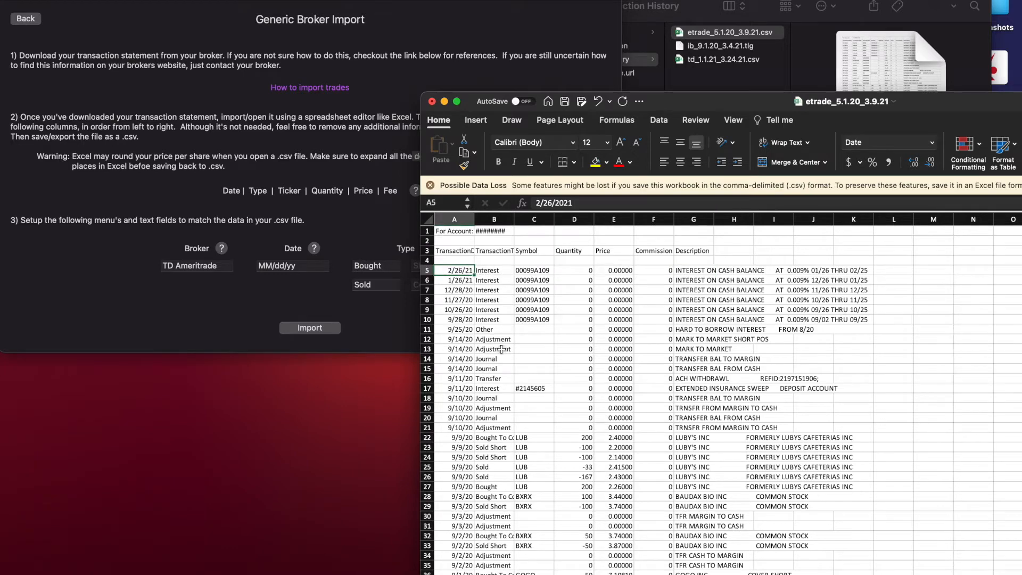
pyautogui.click(492, 466)
pyautogui.moveTo(492, 437); pyautogui.dragTo(493, 468)
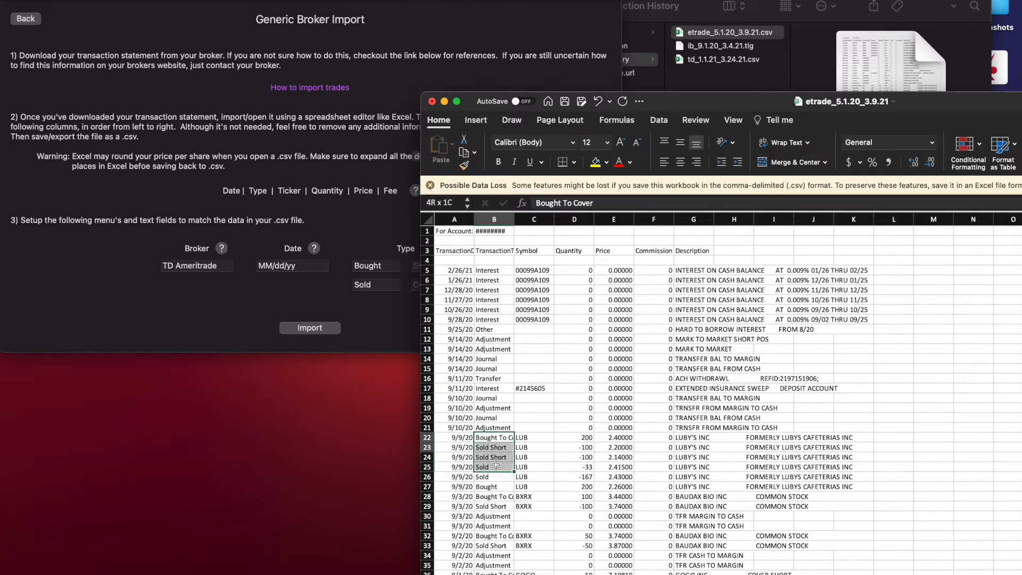
pyautogui.click(535, 465)
pyautogui.click(586, 440)
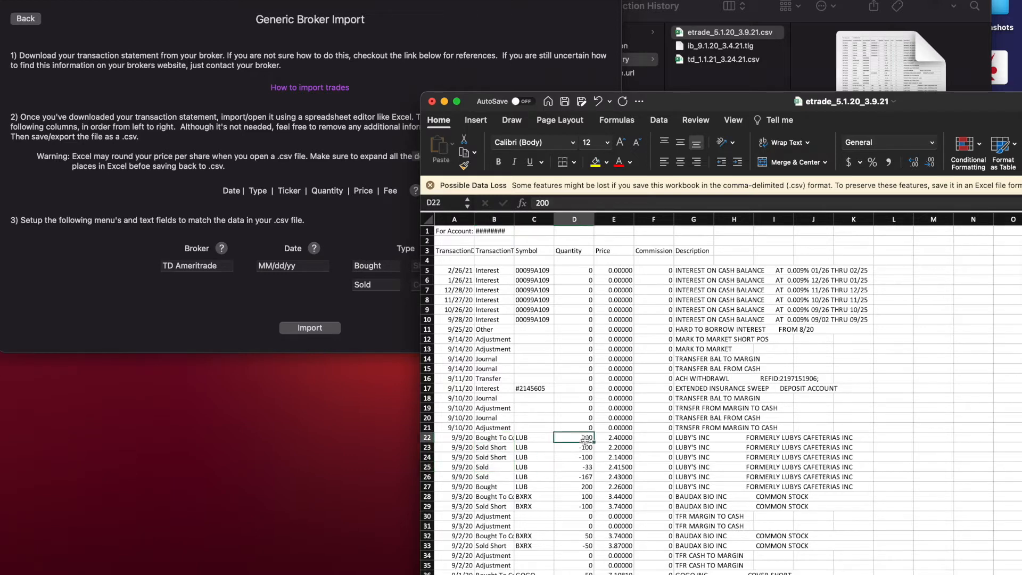
pyautogui.click(622, 429)
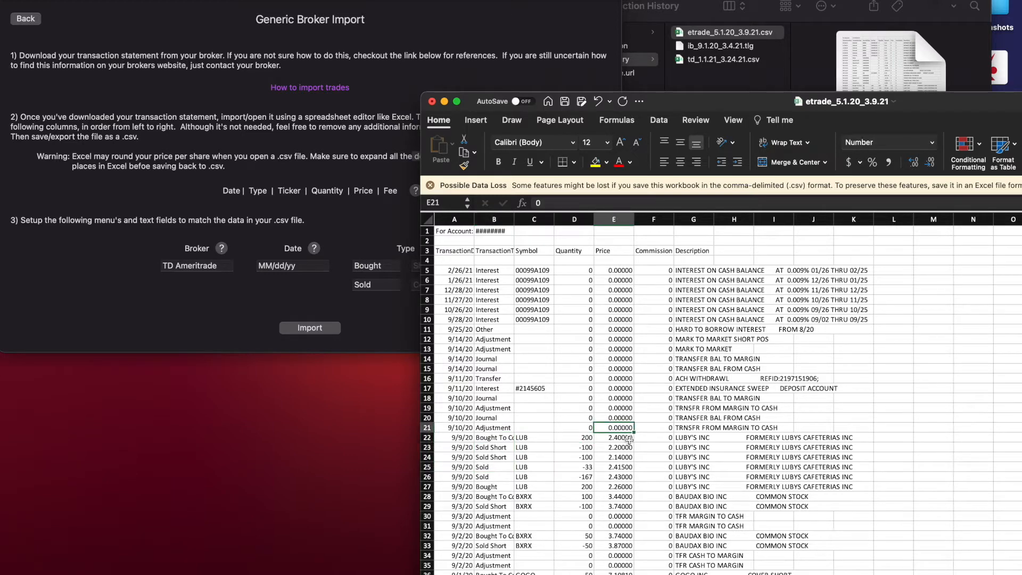
pyautogui.moveTo(652, 422); pyautogui.dragTo(652, 504)
pyautogui.scroll(-1, 705, 424)
pyautogui.scroll(1, 705, 424)
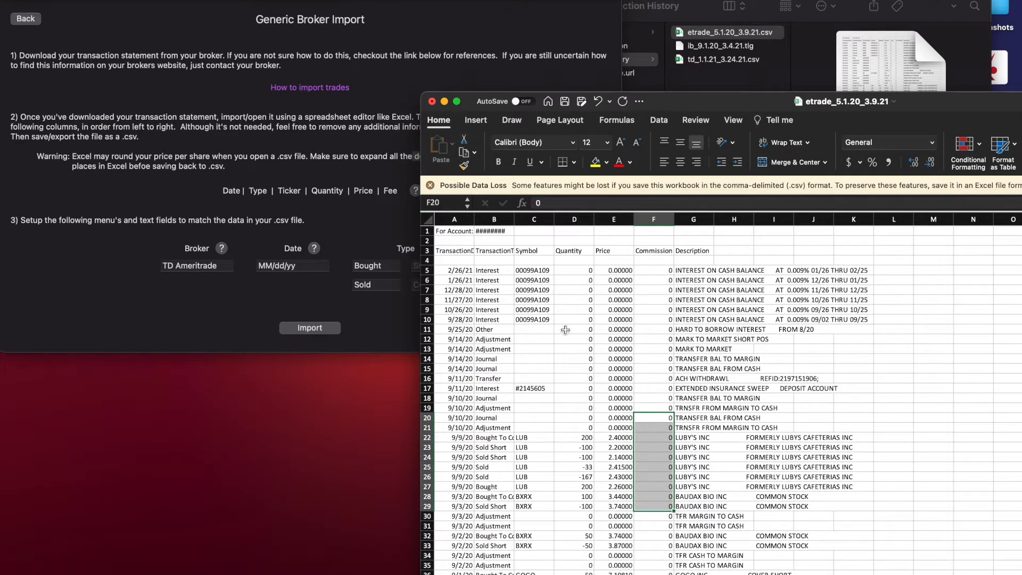
# - Save the edited etrade_5.1.20_3.9.21 CSV file and close its workbook
pyautogui.press('super+s')
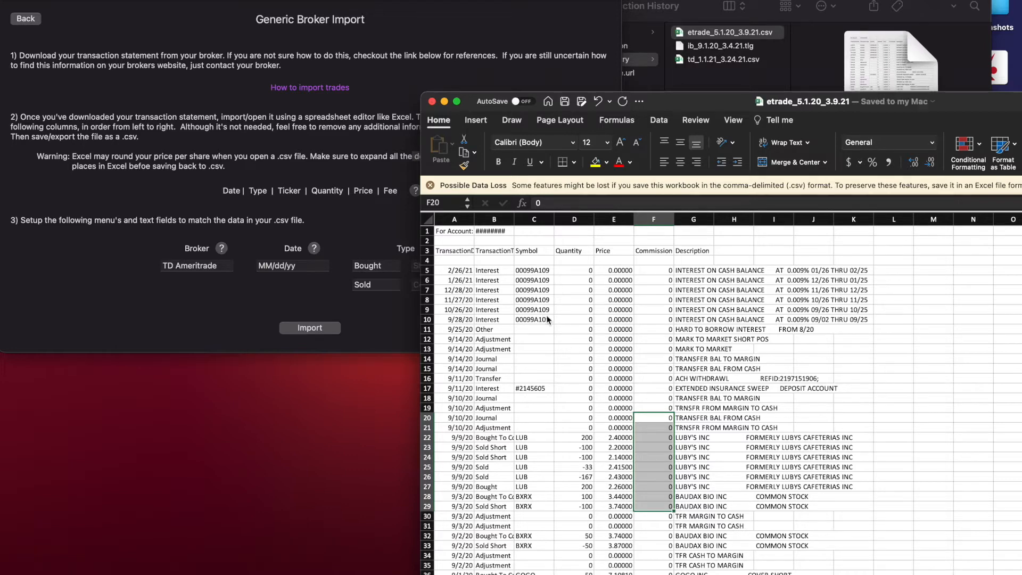
pyautogui.click(432, 102)
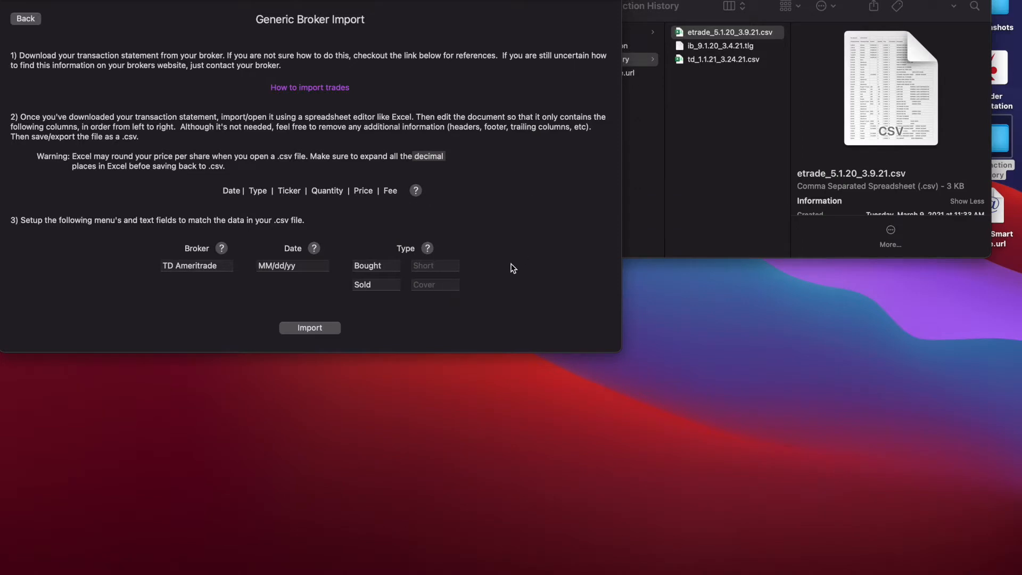
# - Reopen etrade_5.1.20_3.9.21.csv from the Transaction History folder in Excel and place its window so the import settings stay readable
pyautogui.moveTo(214, 261); pyautogui.dragTo(160, 266)
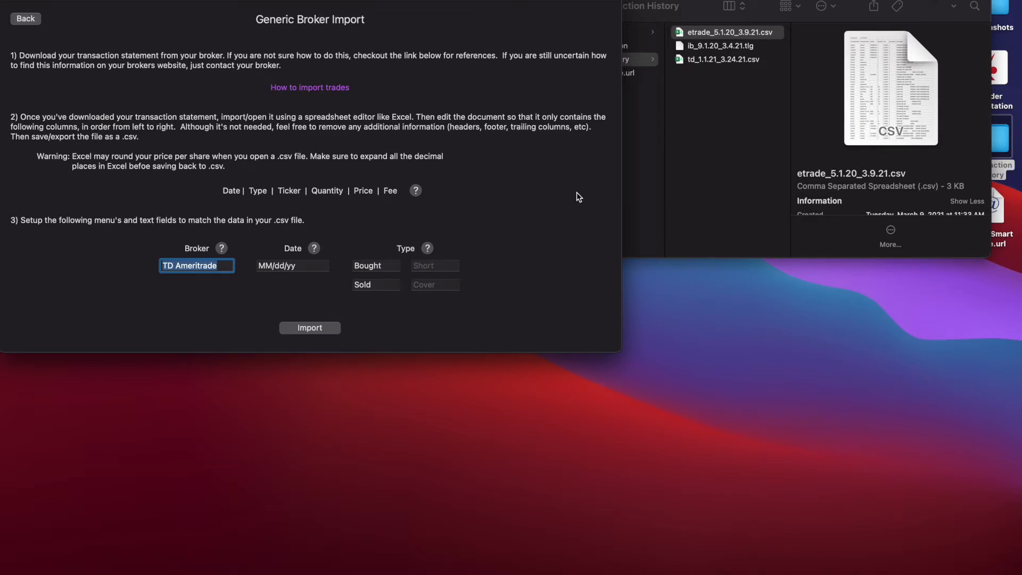
pyautogui.click(698, 32)
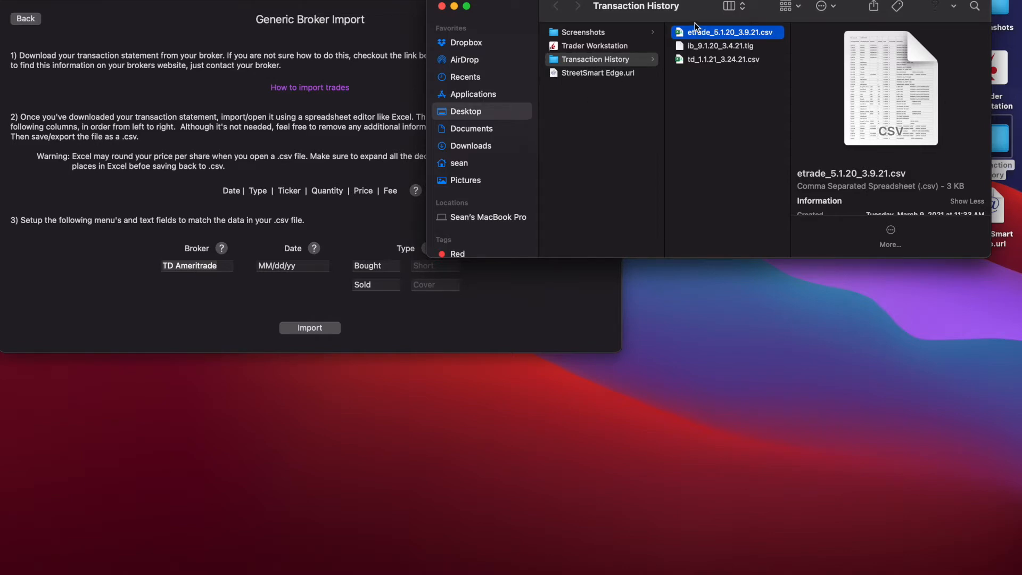
pyautogui.doubleClick(684, 36)
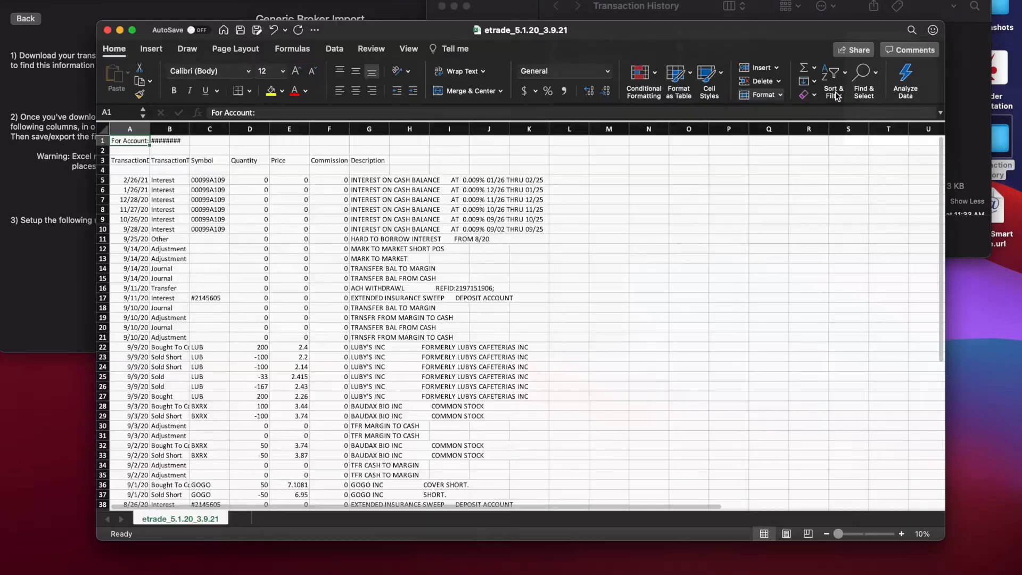
pyautogui.moveTo(355, 31); pyautogui.dragTo(599, 40)
pyautogui.scroll(-3, 541, 329)
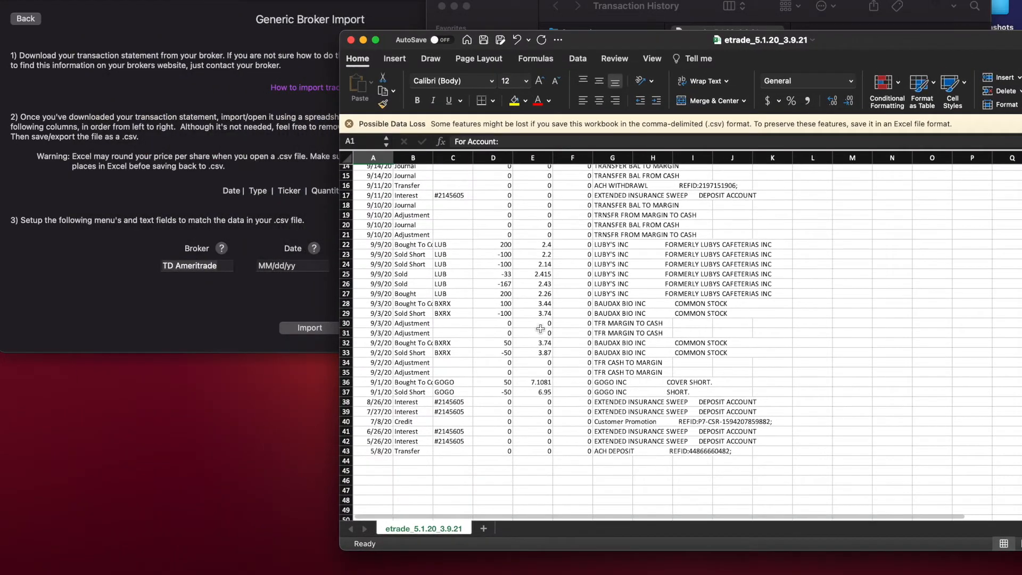
pyautogui.moveTo(540, 378); pyautogui.dragTo(541, 299)
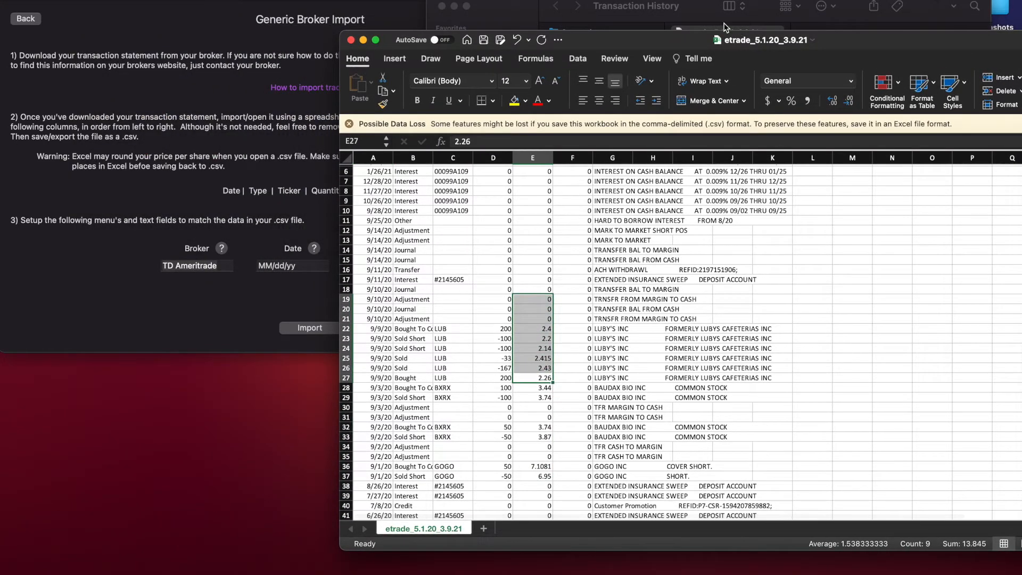
pyautogui.moveTo(692, 45); pyautogui.dragTo(678, 87)
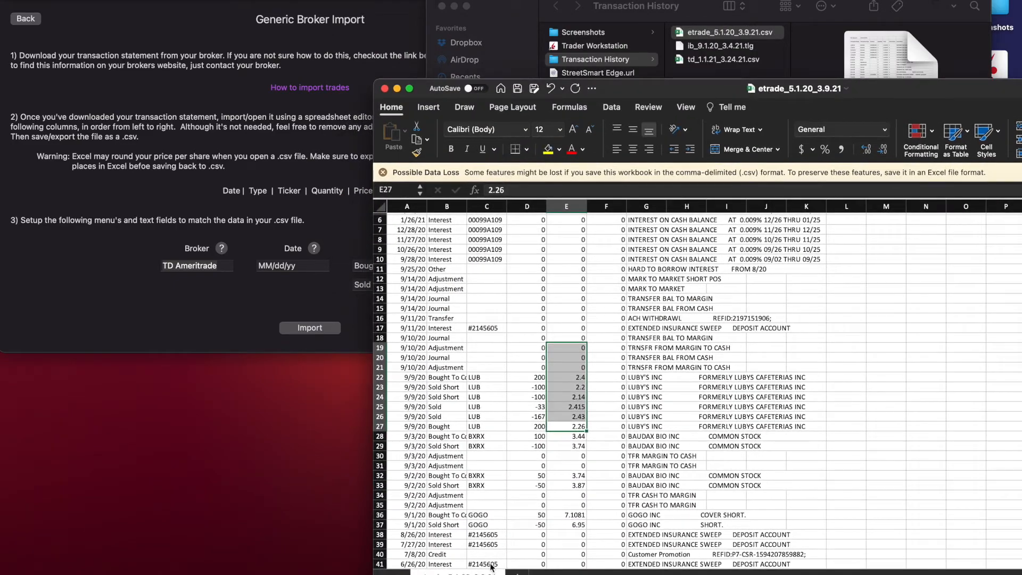
pyautogui.moveTo(642, 89); pyautogui.dragTo(756, 43)
# - Set the Broker in the Generic Broker Import window to E Trade
pyautogui.click(228, 265)
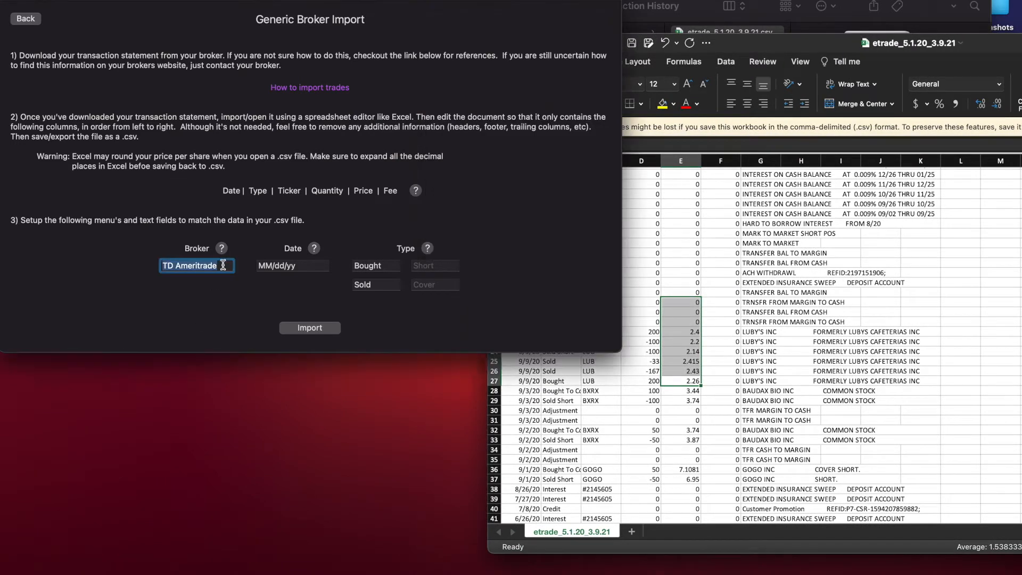
pyautogui.click(228, 265)
pyautogui.moveTo(228, 265); pyautogui.dragTo(112, 268)
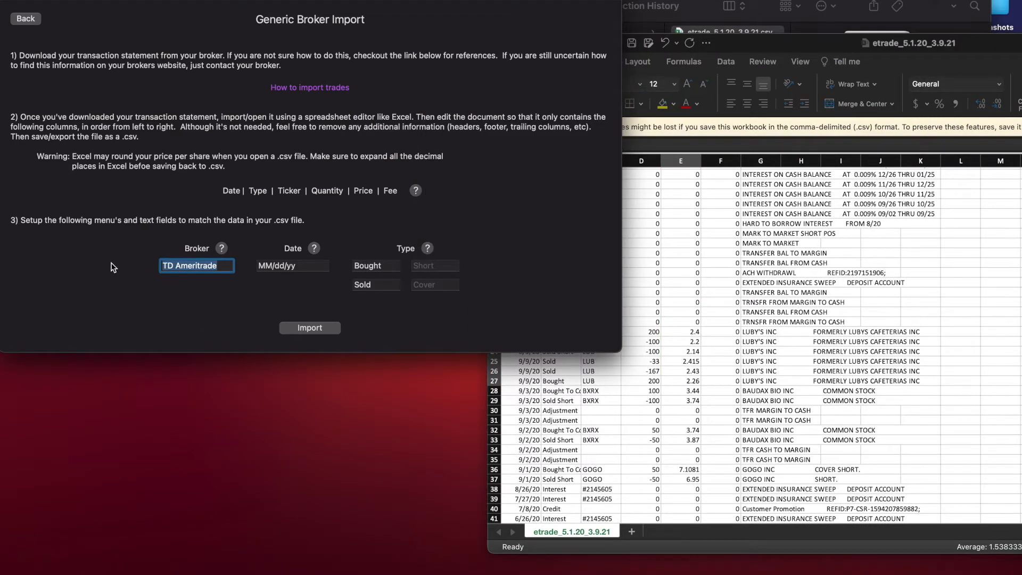
pyautogui.write('E Trade')
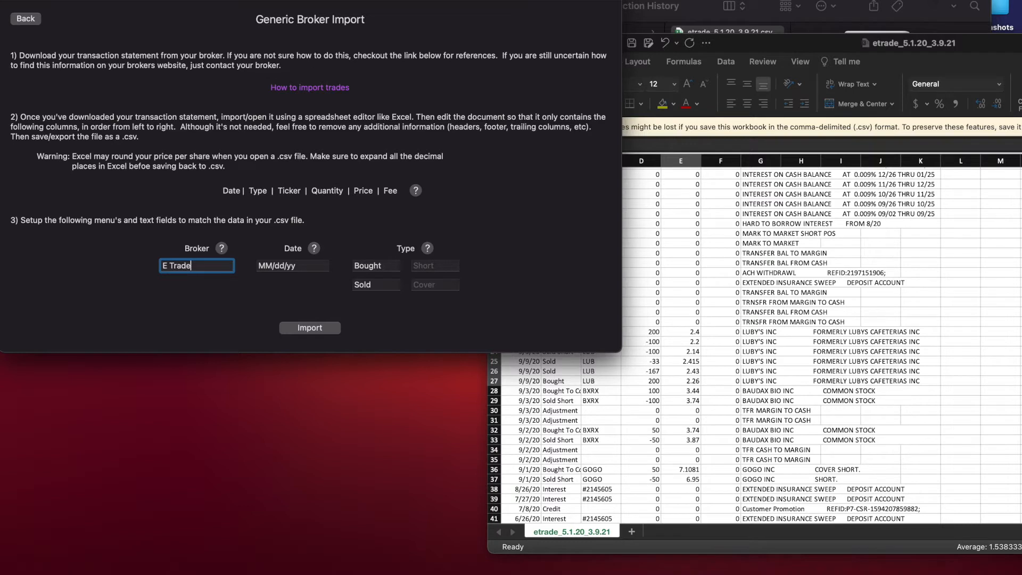
pyautogui.press('Tab')
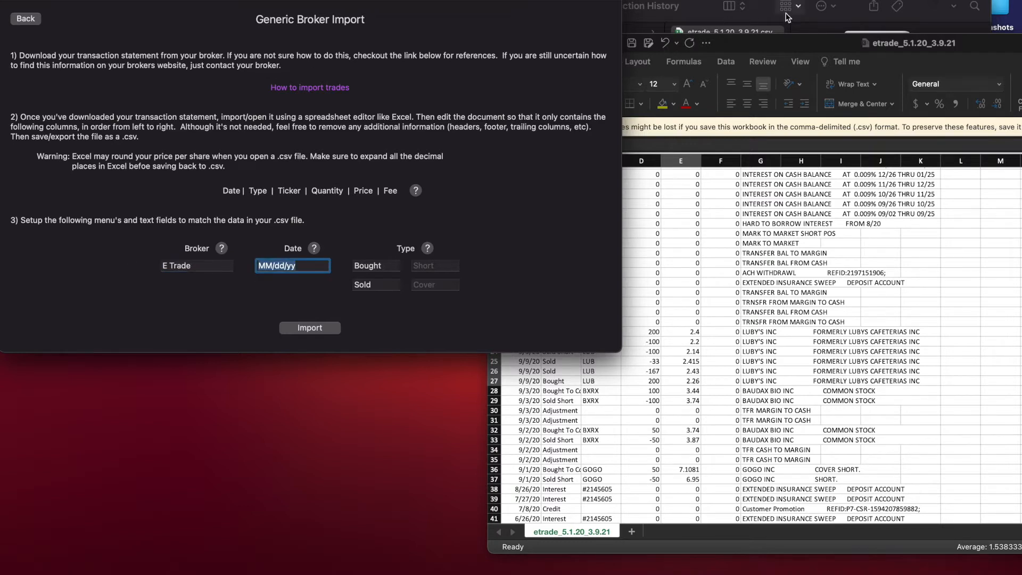
# - Read the date format help and compare the sheet's transaction dates with the import's MM/dd/yy format
pyautogui.click(314, 249)
pyautogui.moveTo(278, 382); pyautogui.dragTo(238, 350)
pyautogui.moveTo(322, 431); pyautogui.dragTo(240, 415)
pyautogui.moveTo(337, 462); pyautogui.dragTo(225, 462)
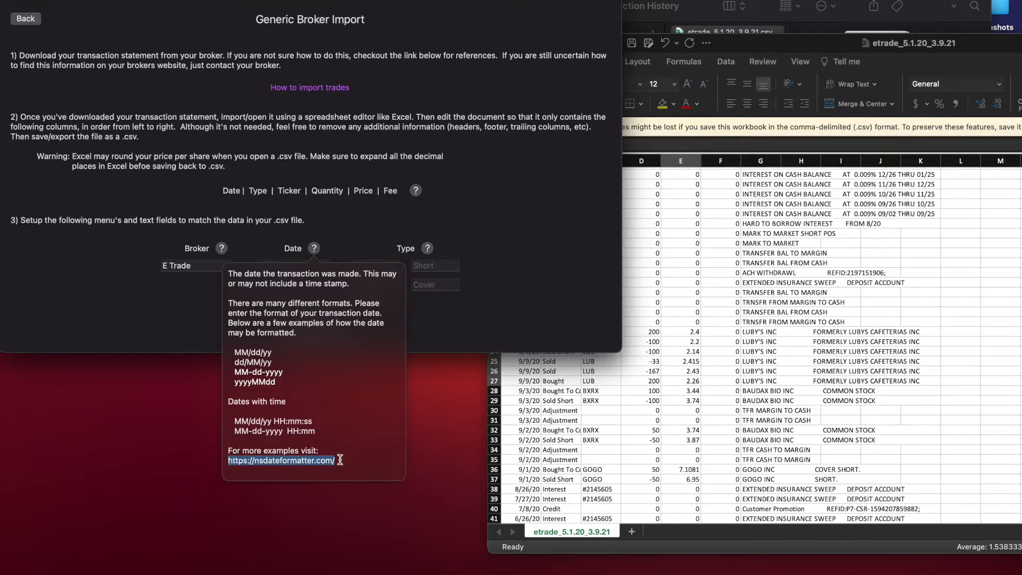
pyautogui.click(688, 261)
pyautogui.click(527, 186)
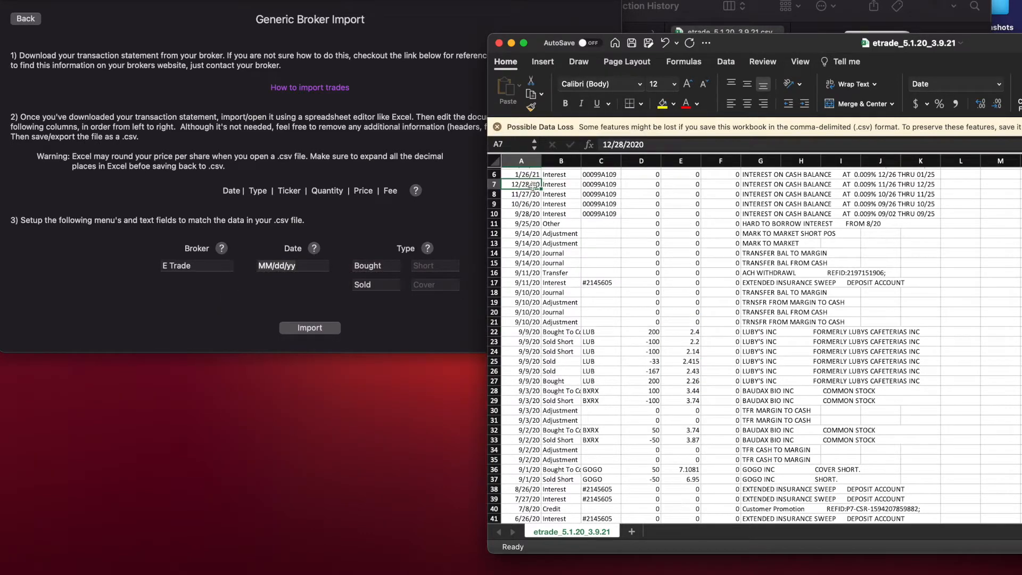
pyautogui.click(277, 268)
pyautogui.click(317, 264)
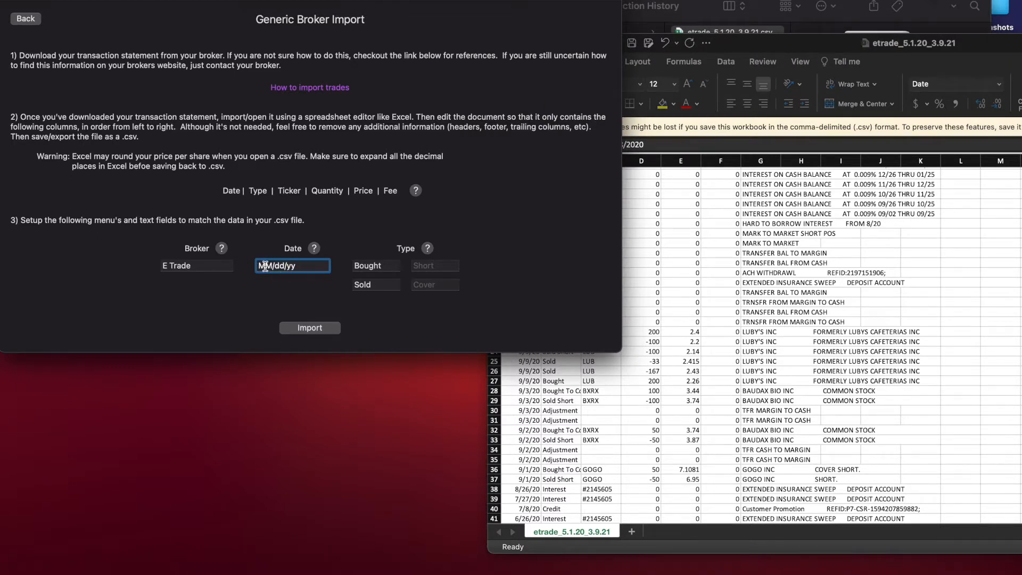
# - Clear the Buy and Sell transaction type entries in the import settings
pyautogui.click(394, 265)
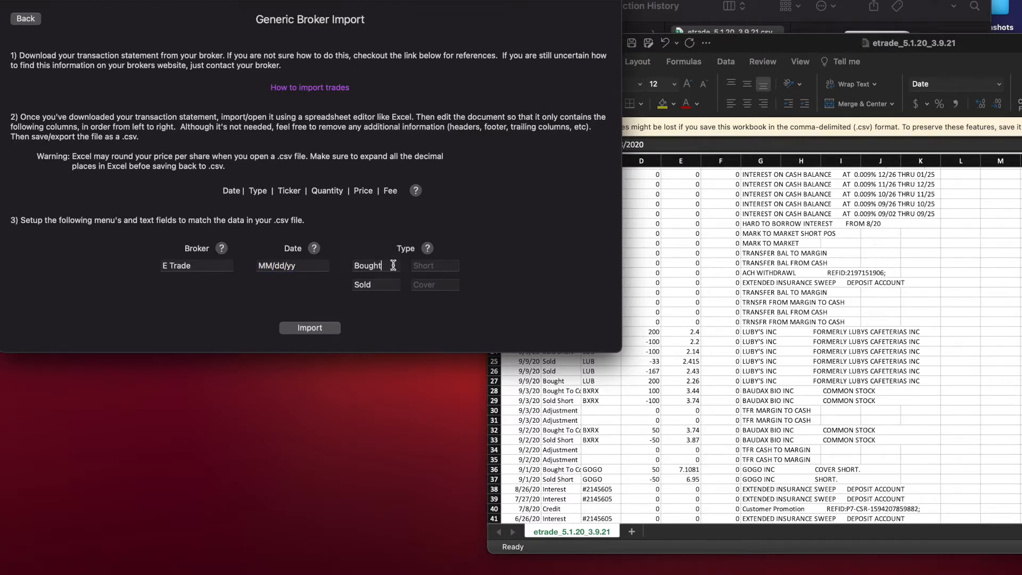
pyautogui.click(712, 230)
pyautogui.click(389, 264)
pyautogui.press('BackSpace')
pyautogui.press('BackSpace')
pyautogui.press('BackSpace')
pyautogui.press('BackSpace')
pyautogui.press('BackSpace')
pyautogui.press('BackSpace')
pyautogui.click(369, 281)
pyautogui.press('BackSpace')
pyautogui.press('BackSpace')
pyautogui.press('BackSpace')
pyautogui.press('BackSpace')
pyautogui.click(400, 269)
# - Read the help on transaction types and find the broker's wording for buy, sell and short trades in the sheet
pyautogui.click(428, 248)
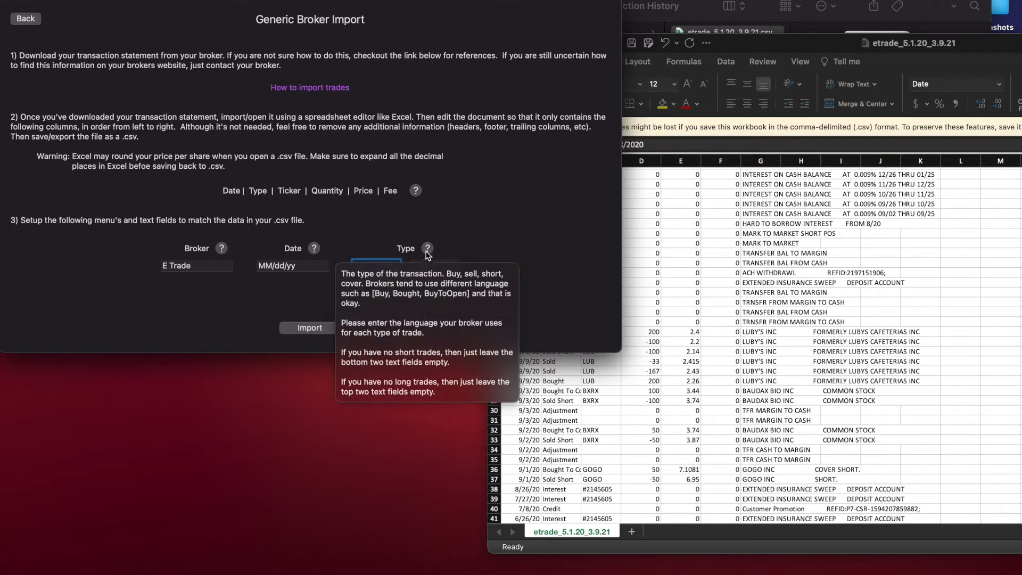
pyautogui.click(513, 224)
pyautogui.click(672, 362)
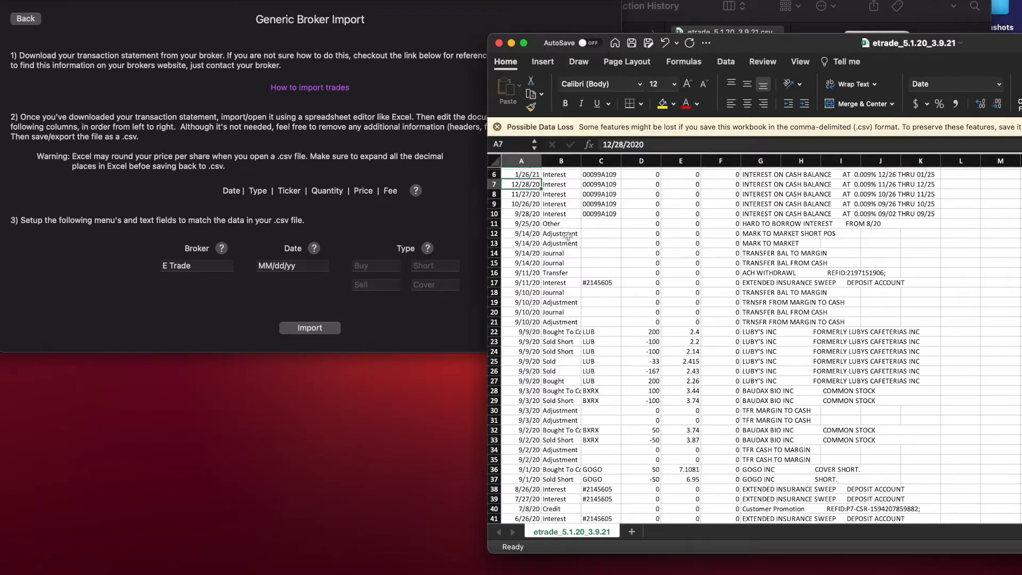
pyautogui.click(566, 382)
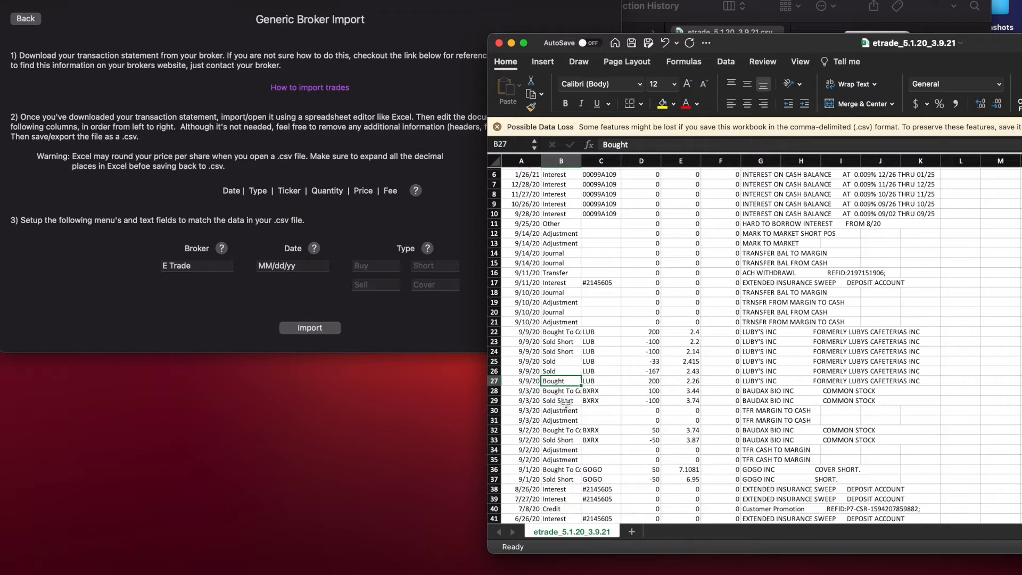
pyautogui.click(562, 363)
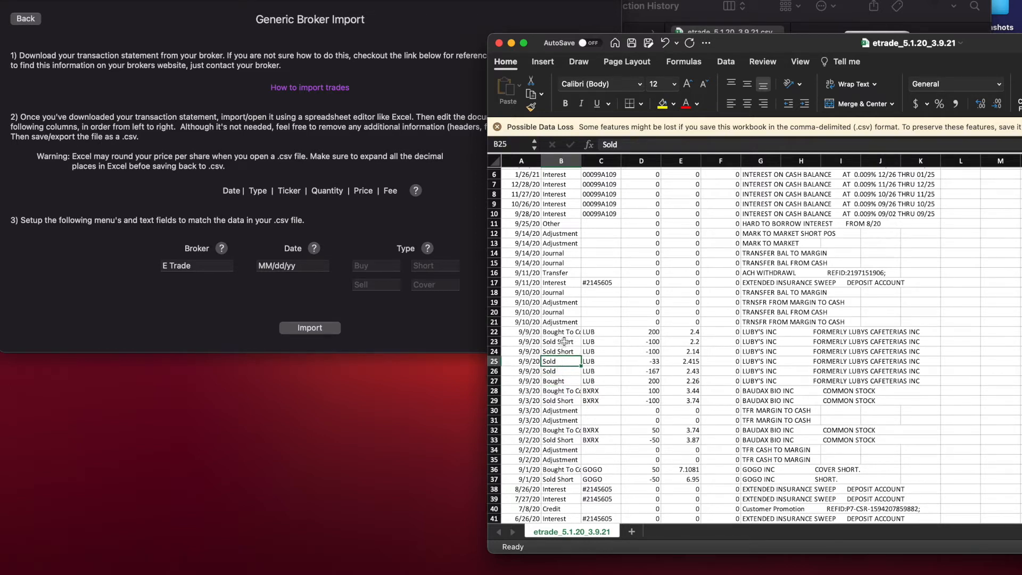
pyautogui.click(564, 342)
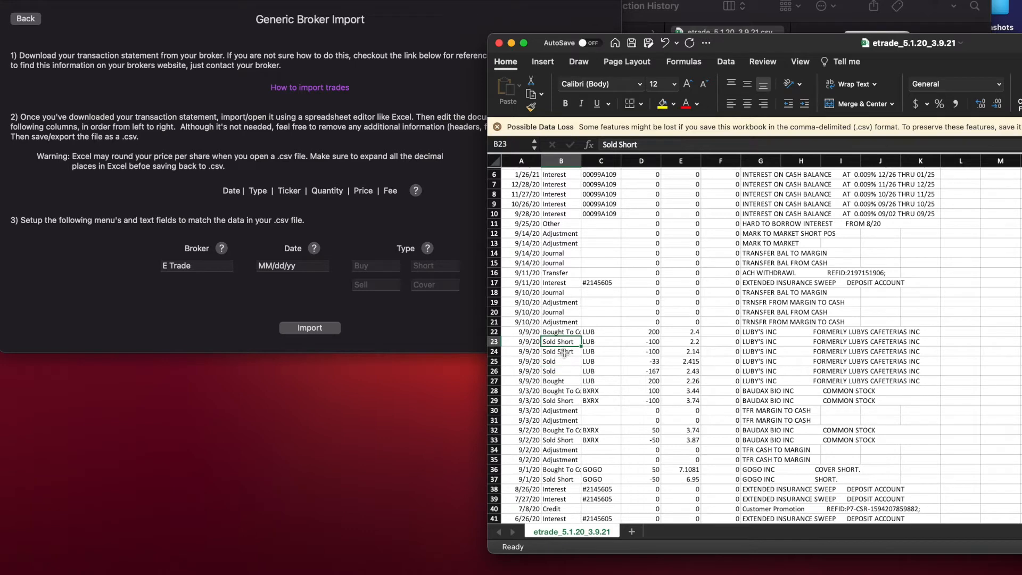
# - Widen the transaction type column and copy Bought To Cover from the sheet into the import's Cover type
pyautogui.moveTo(581, 158); pyautogui.dragTo(611, 158)
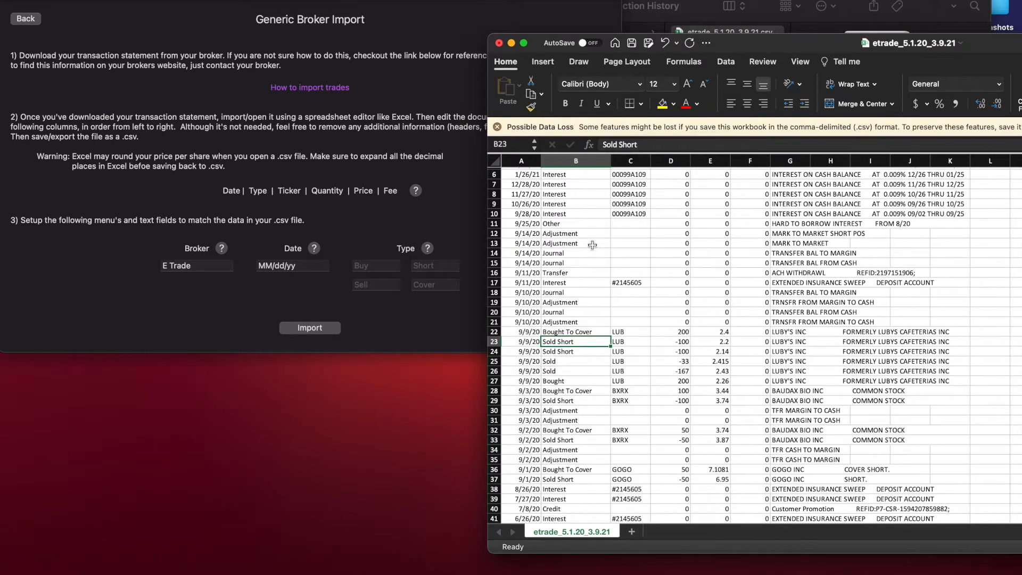
pyautogui.press('Up')
pyautogui.press('super+c')
pyautogui.click(435, 285)
pyautogui.press('super+v')
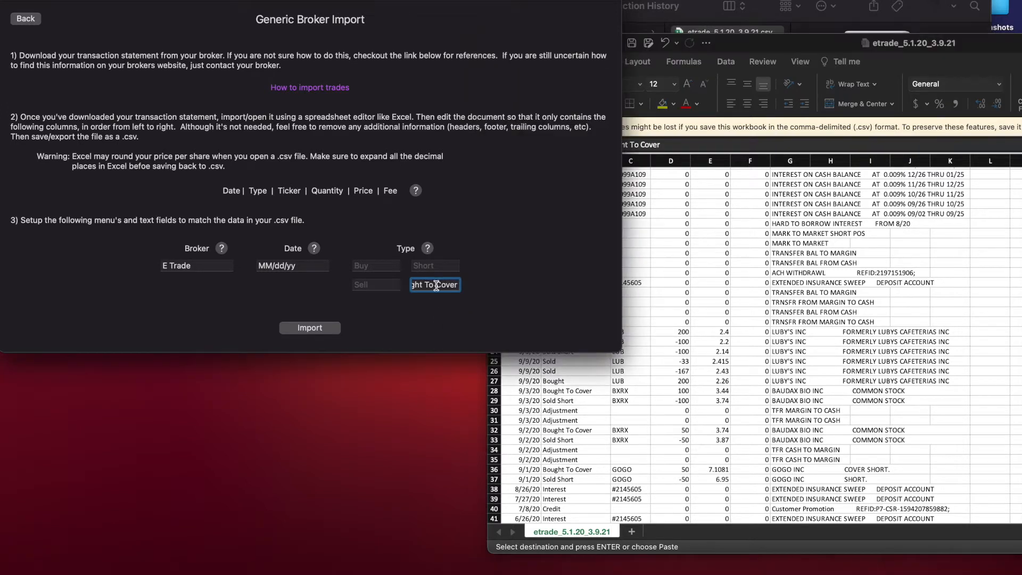
# - Set the import's Short type to Sold Short, its Buy type to Bought and its Sell type to Sold
pyautogui.click(443, 265)
pyautogui.write('Sold Short')
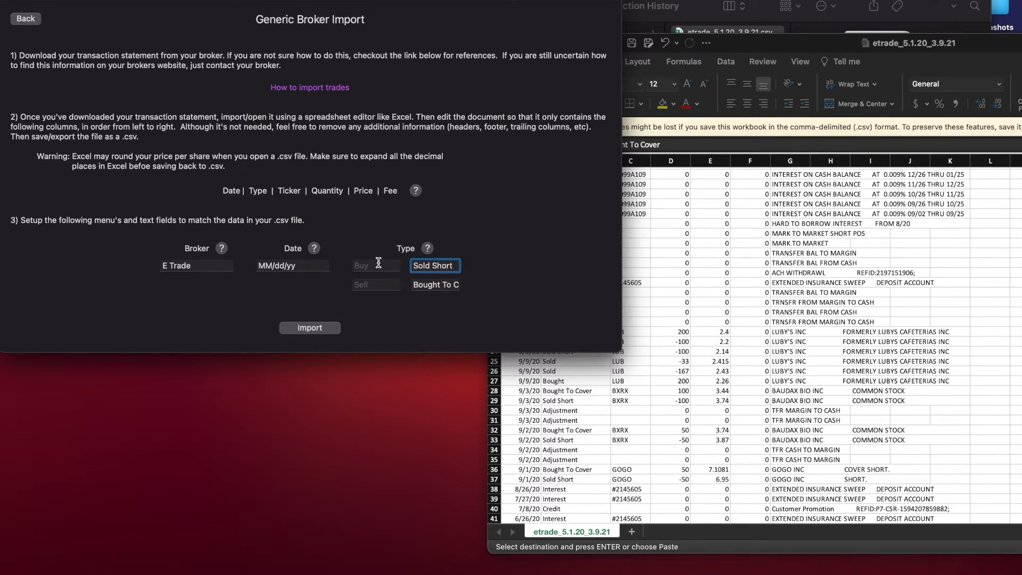
pyautogui.click(380, 264)
pyautogui.write('Bought')
pyautogui.press('Tab')
pyautogui.press('Tab')
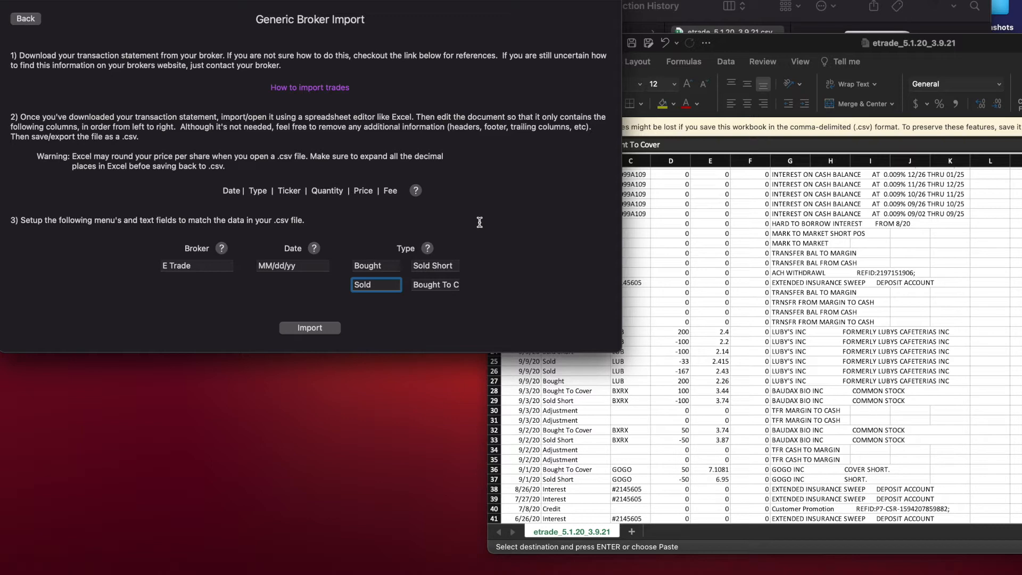
# - Close the etrade_5.1.20_3.9.21 workbook in Excel without saving its changes
pyautogui.click(806, 49)
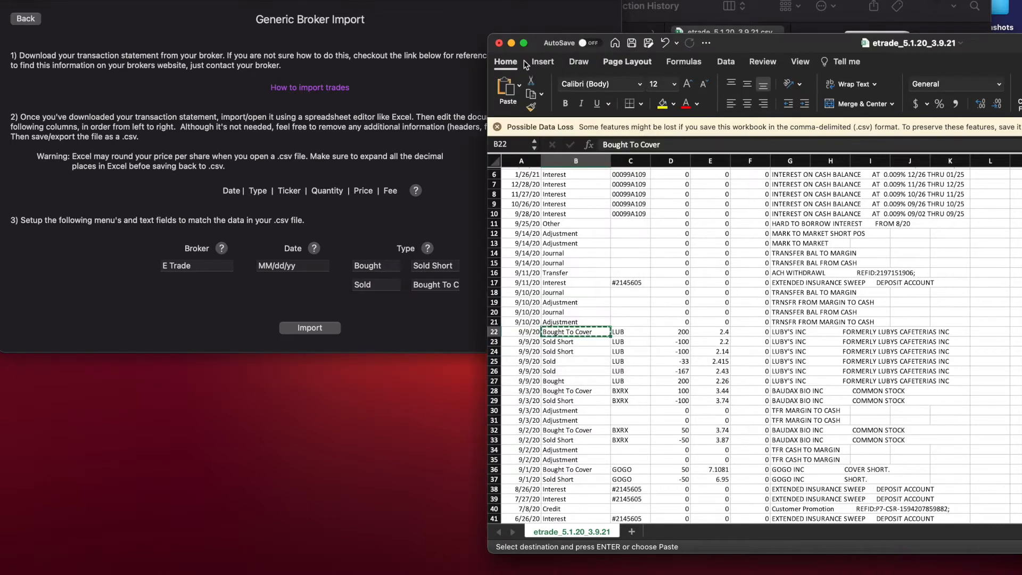
pyautogui.click(499, 43)
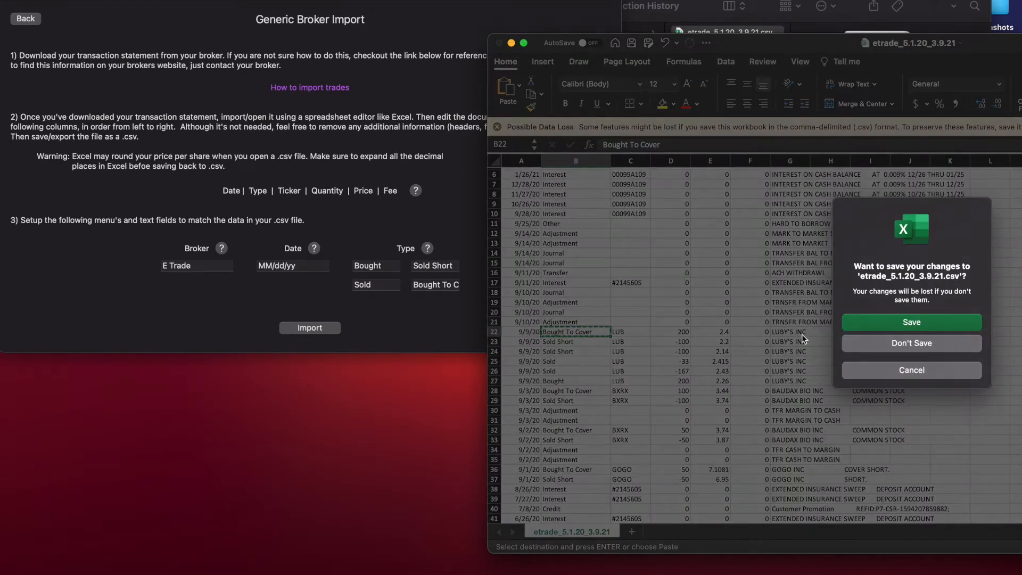
pyautogui.click(911, 347)
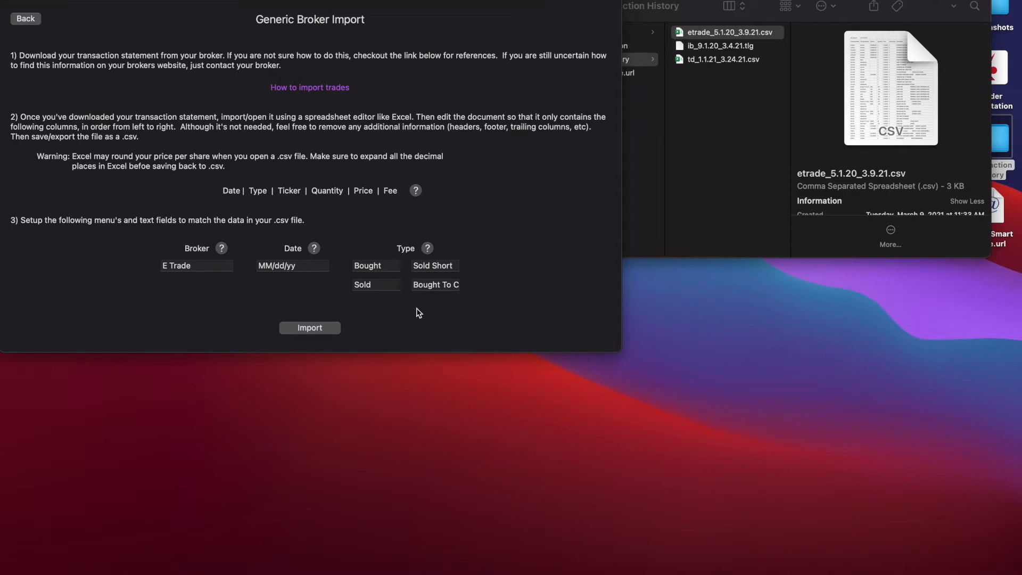
# - Import etrade_5.1.20_3.9.21.csv from the Desktop's Transaction History folder through the Generic Broker Import
pyautogui.click(331, 328)
pyautogui.click(331, 328)
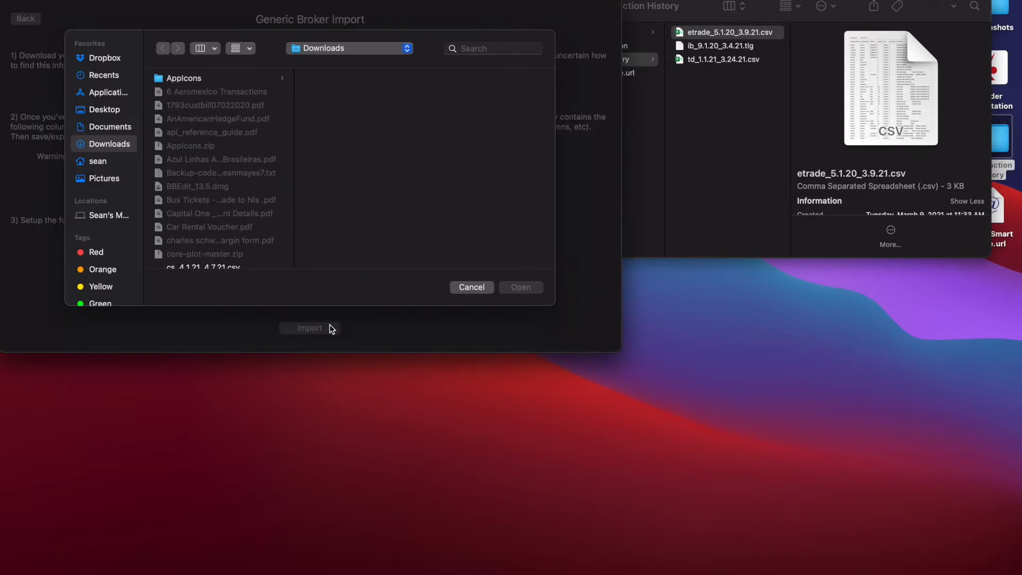
pyautogui.scroll(-3, 215, 161)
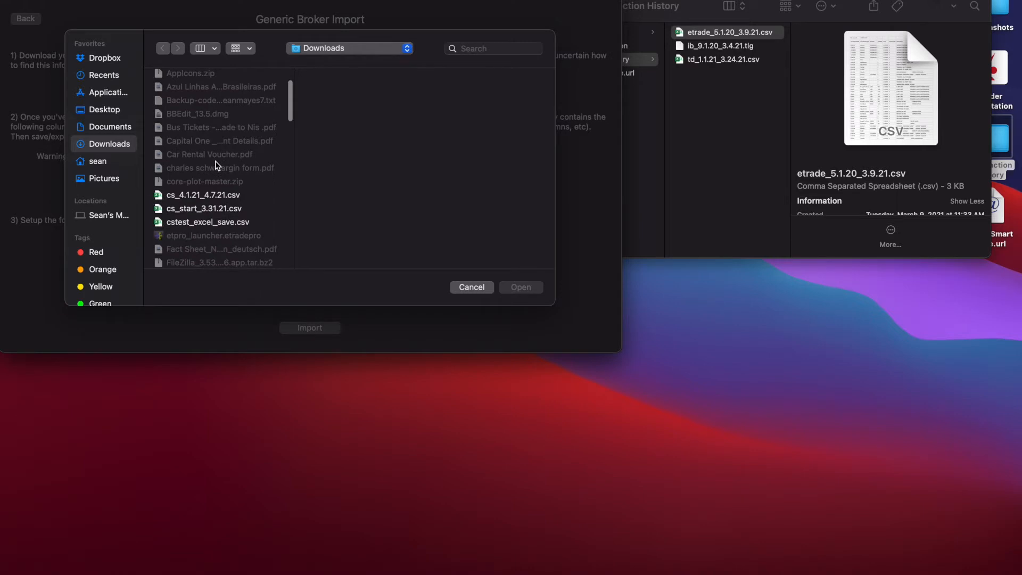
pyautogui.click(111, 161)
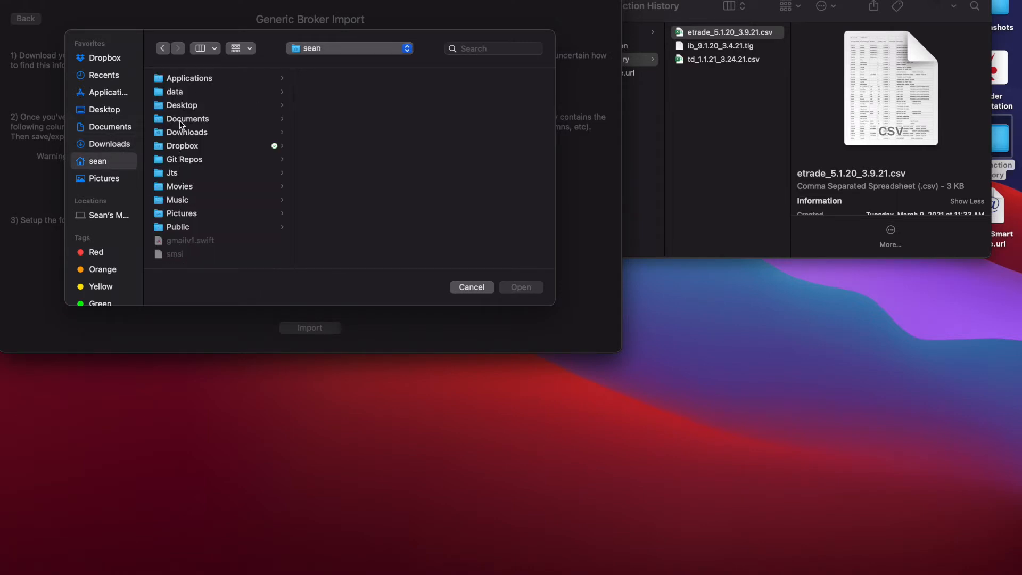
pyautogui.click(195, 108)
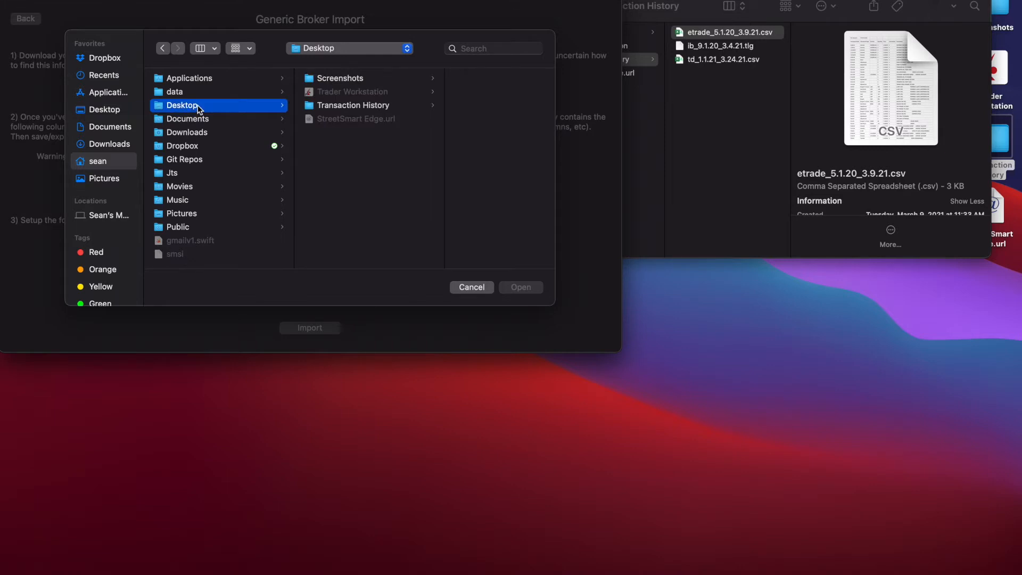
pyautogui.click(362, 105)
pyautogui.click(467, 80)
pyautogui.click(526, 288)
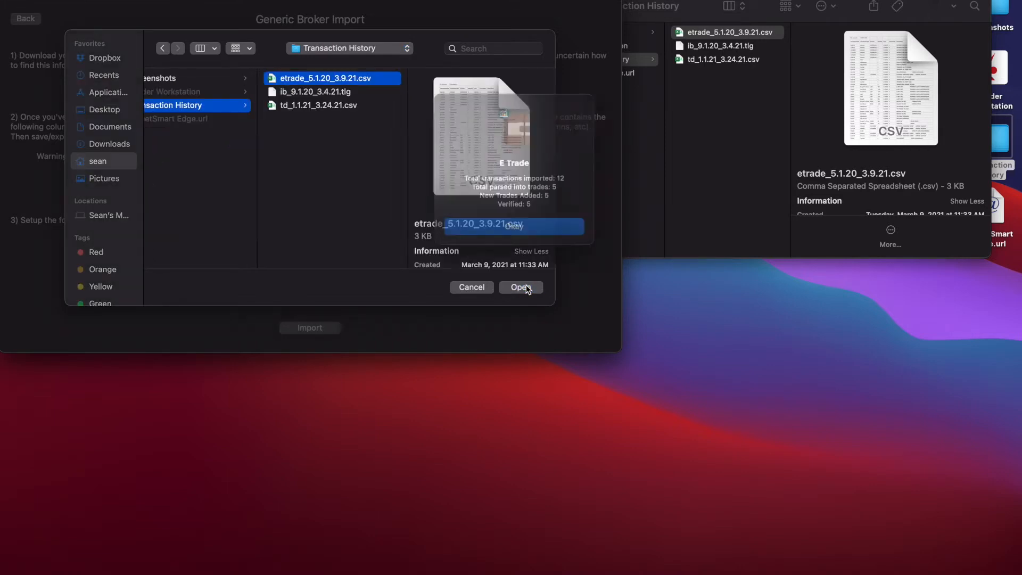
# - Review the transaction and new-trade counts in the E Trade import summary and dismiss it
pyautogui.moveTo(509, 179); pyautogui.dragTo(483, 188)
pyautogui.moveTo(560, 196); pyautogui.dragTo(462, 194)
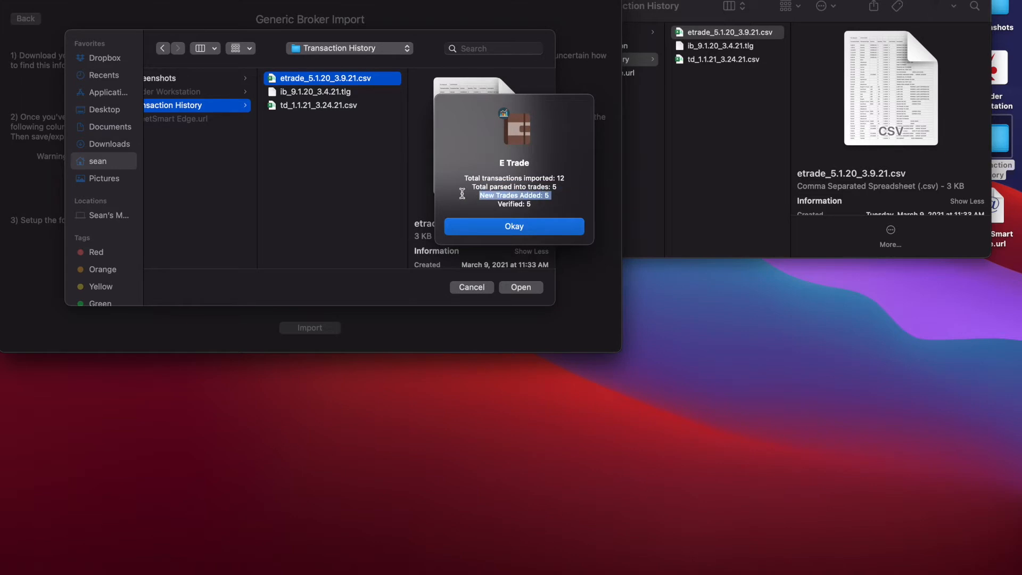
pyautogui.click(548, 229)
# - Return to the journal's main trade list and set its time range to All
pyautogui.click(26, 19)
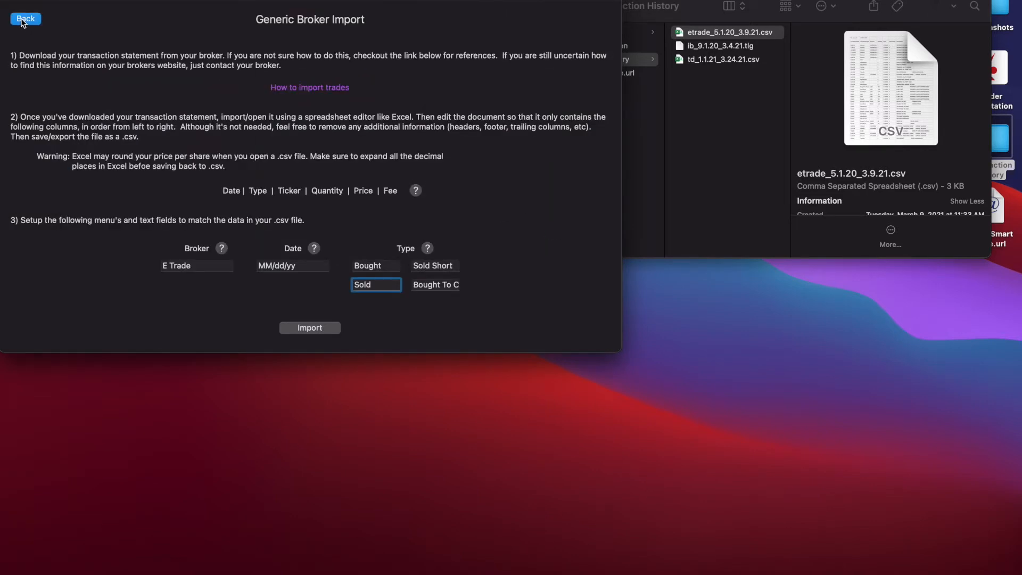
pyautogui.click(177, 95)
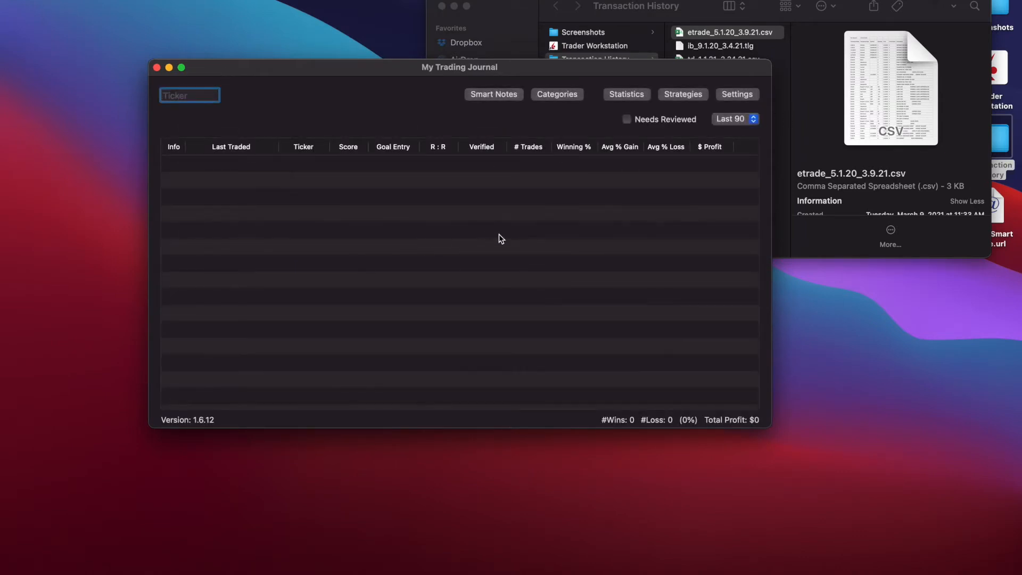
pyautogui.click(744, 120)
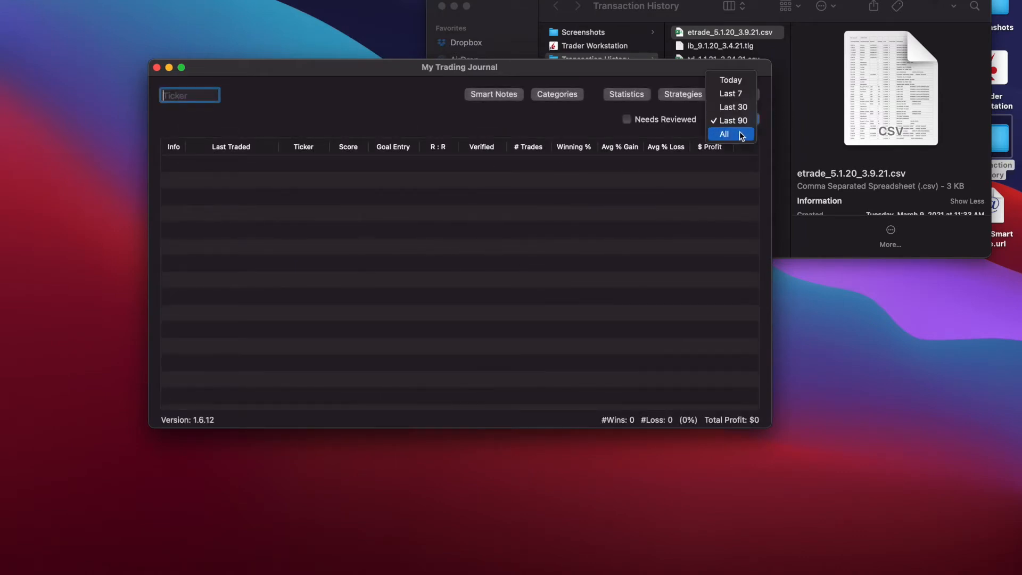
pyautogui.click(739, 132)
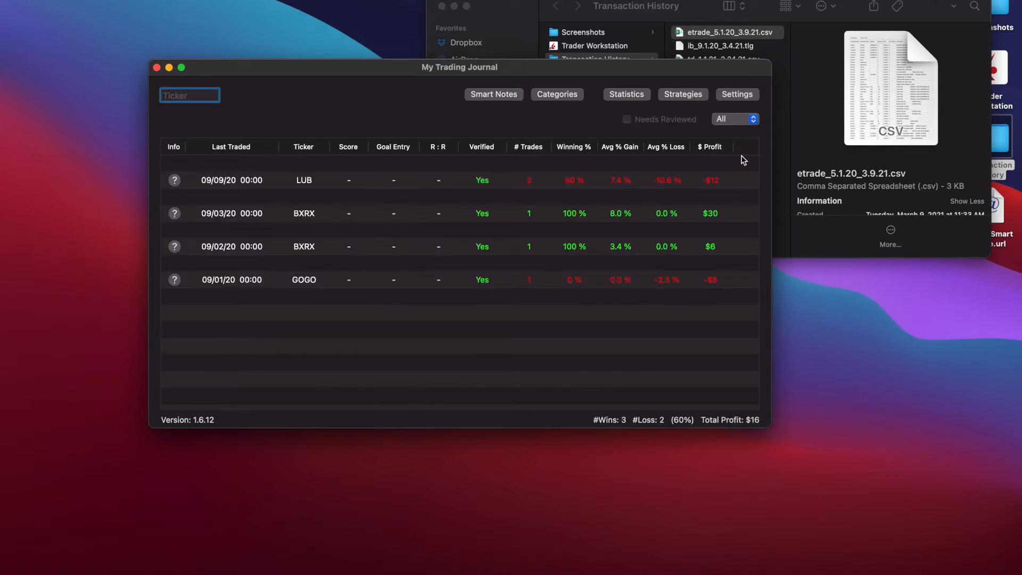
# - Examine the 09/01/20 GOGO trade and the overall profit and loss statistics, returning to the trade list
pyautogui.click(207, 286)
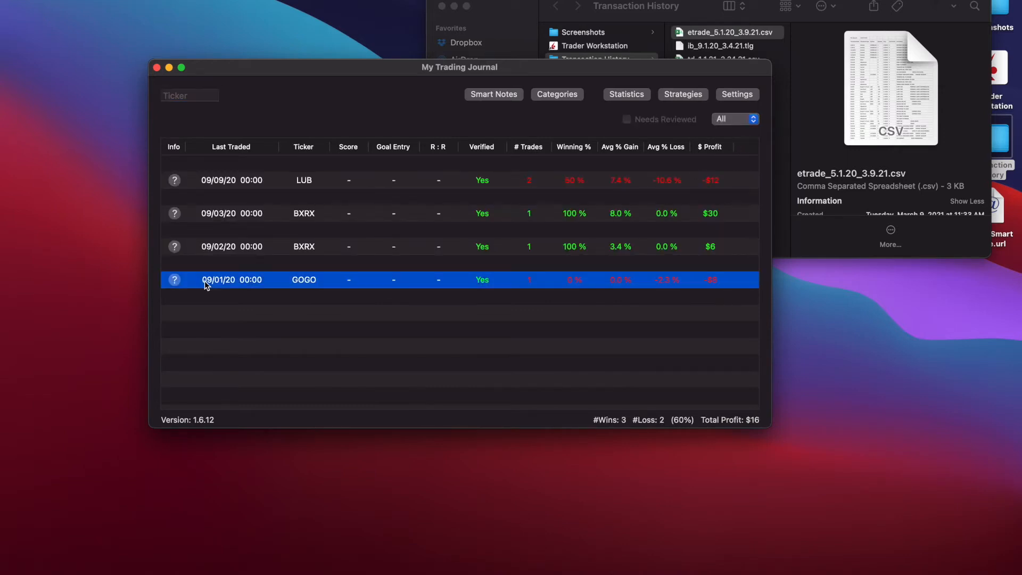
pyautogui.doubleClick(218, 285)
pyautogui.click(175, 95)
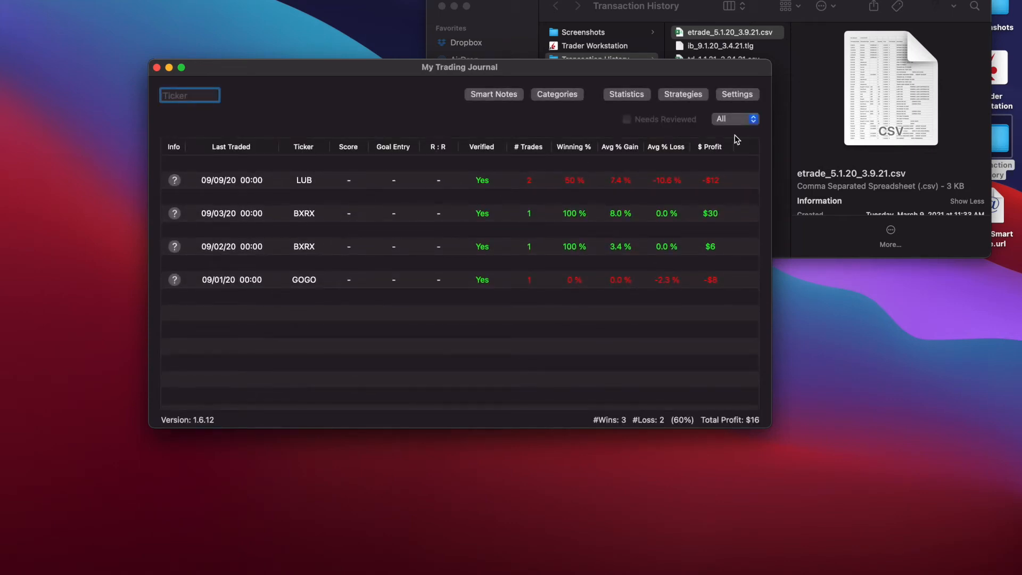
pyautogui.click(641, 95)
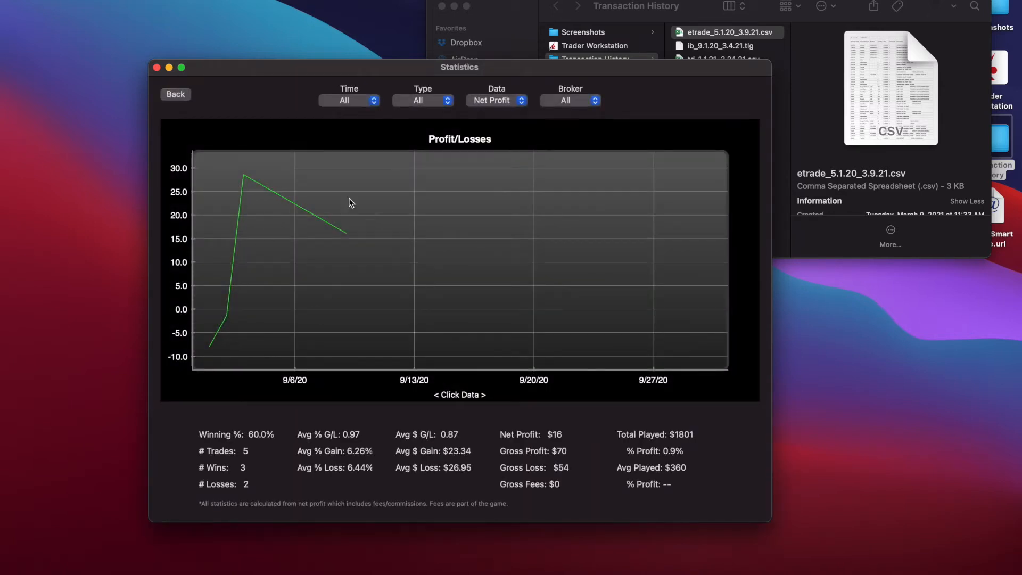
pyautogui.click(180, 94)
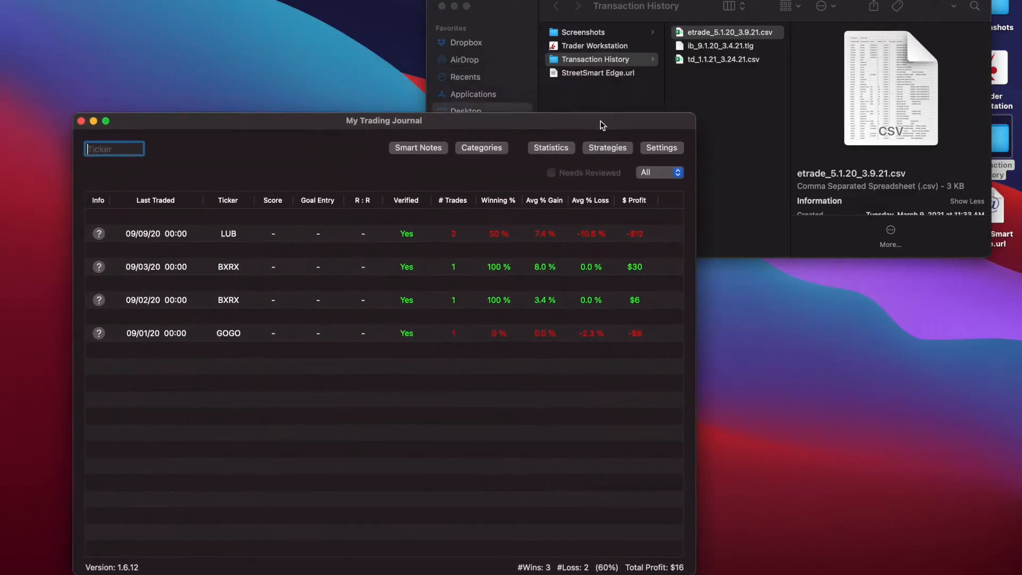
# - Reposition the journal window and open the import page for Generic Broker from the settings
pyautogui.moveTo(601, 121); pyautogui.dragTo(604, 122)
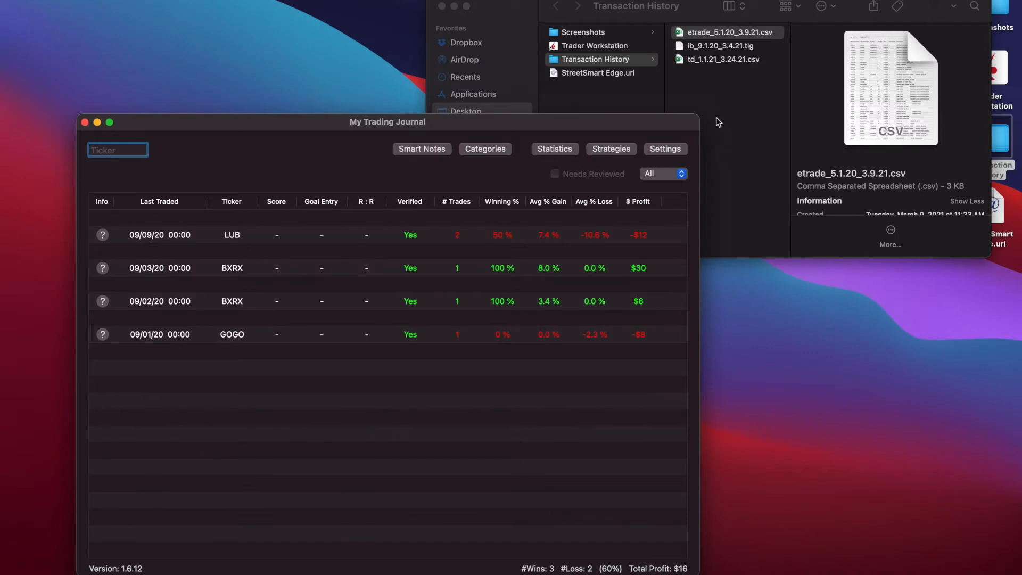
pyautogui.moveTo(672, 127); pyautogui.dragTo(623, 93)
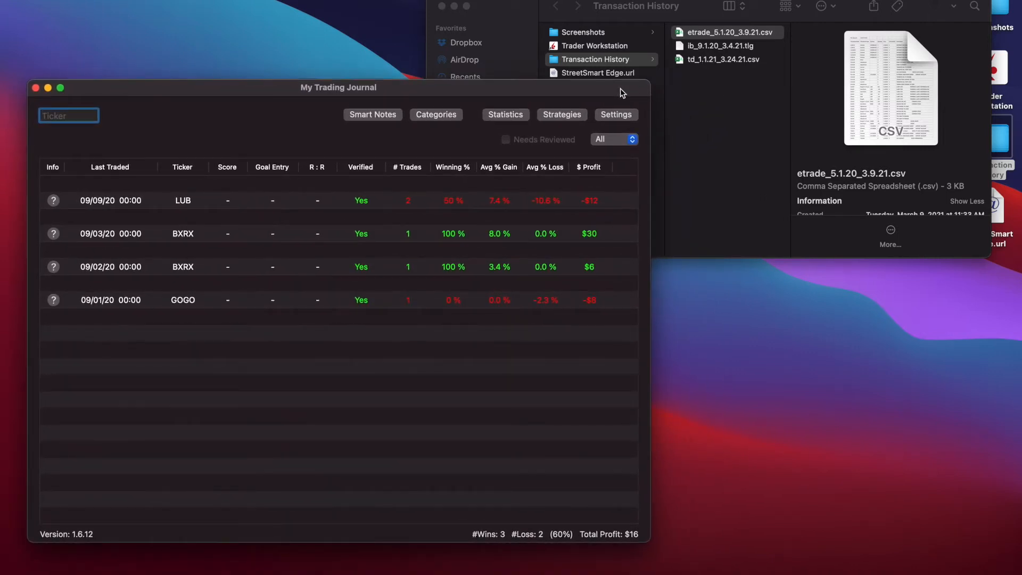
pyautogui.click(619, 115)
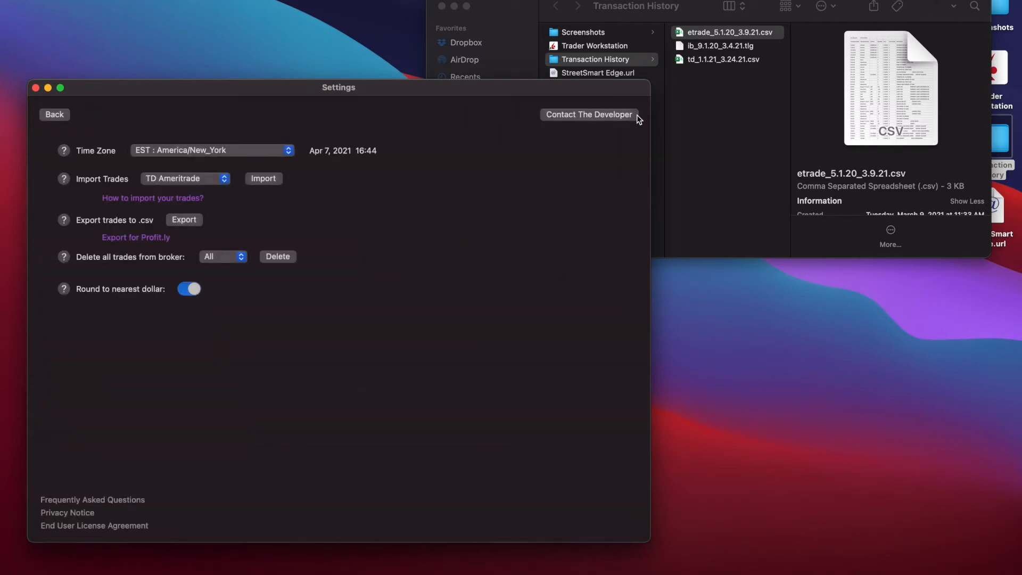
pyautogui.click(195, 179)
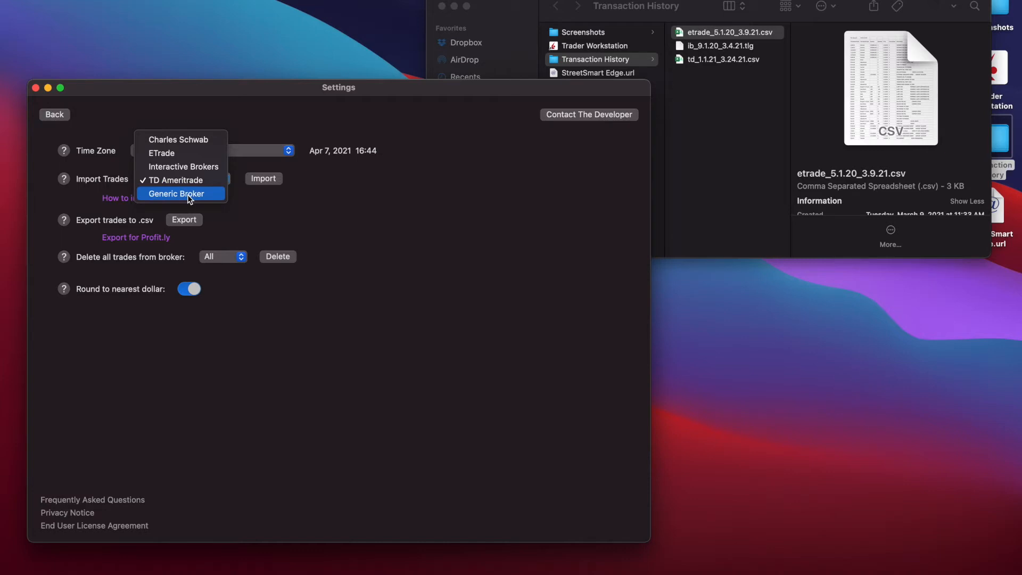
pyautogui.click(188, 194)
pyautogui.click(278, 179)
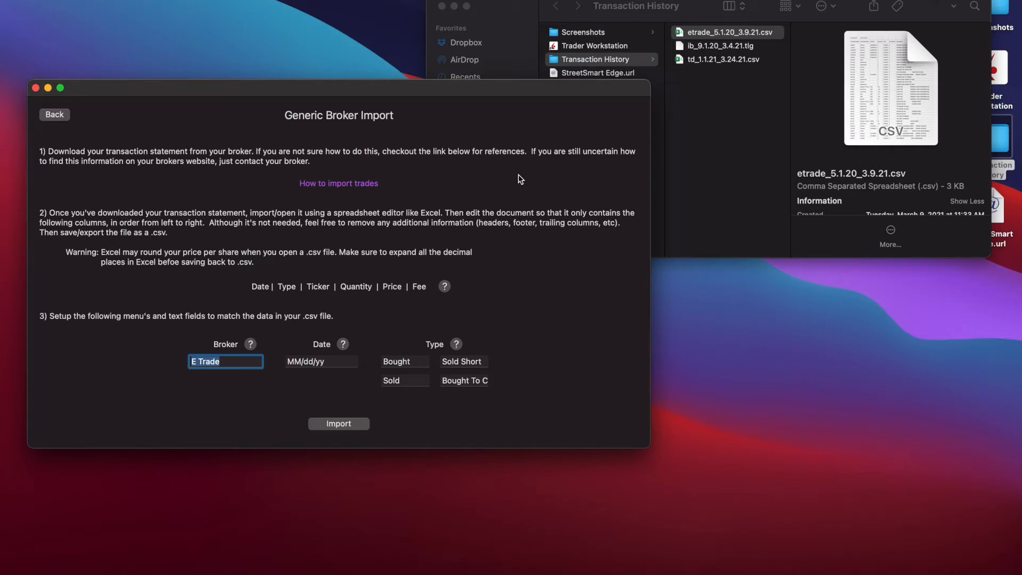
# - Open ib_9.1.20_3.4.21.tlg from the Transaction History folder in TextEdit, look through it and move its window aside
pyautogui.click(710, 53)
pyautogui.click(719, 47)
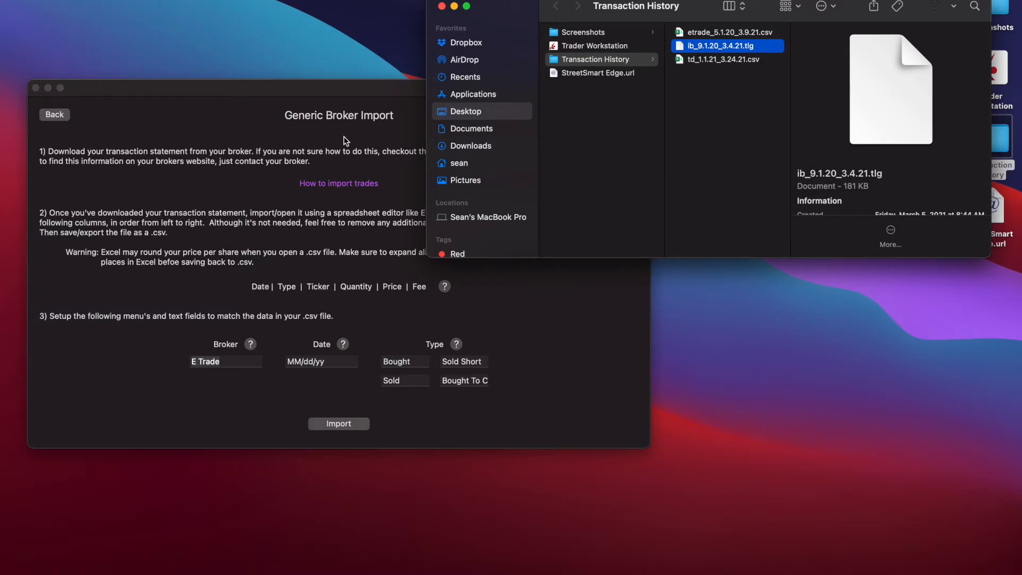
pyautogui.rightClick(711, 48)
pyautogui.moveTo(775, 74)
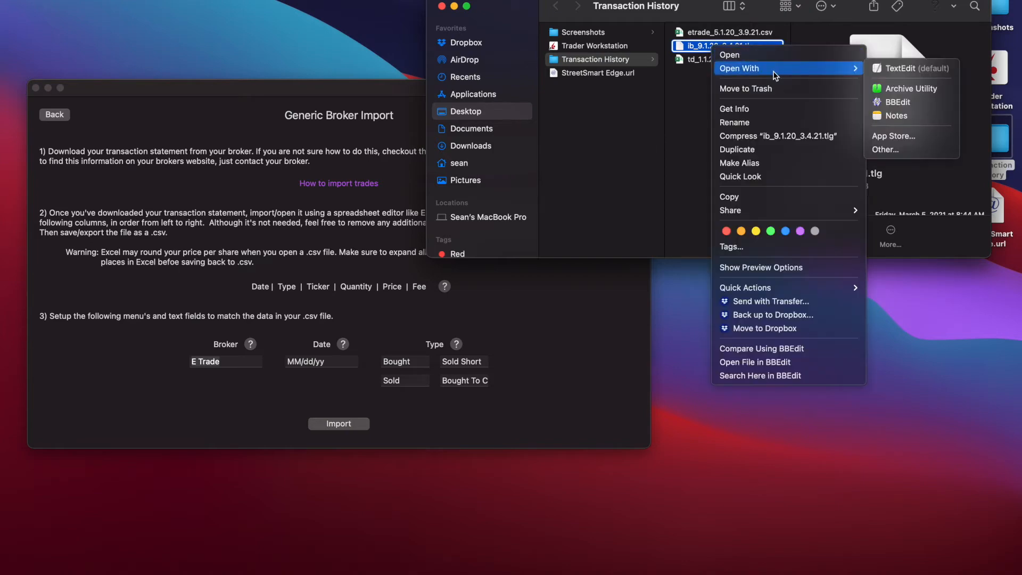
pyautogui.click(887, 71)
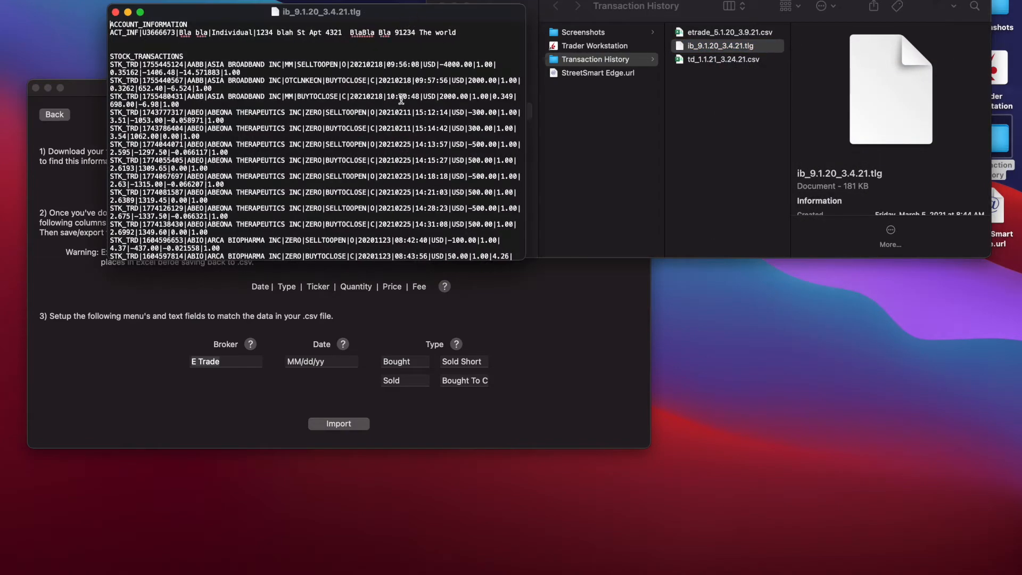
pyautogui.scroll(-10, 410, 91)
pyautogui.scroll(10, 426, 59)
pyautogui.moveTo(430, 13); pyautogui.dragTo(685, 30)
# - Delete the account information lines and the STOCK_TRANSACTIONS heading from the start of the .tlg file
pyautogui.moveTo(446, 63); pyautogui.dragTo(321, 37)
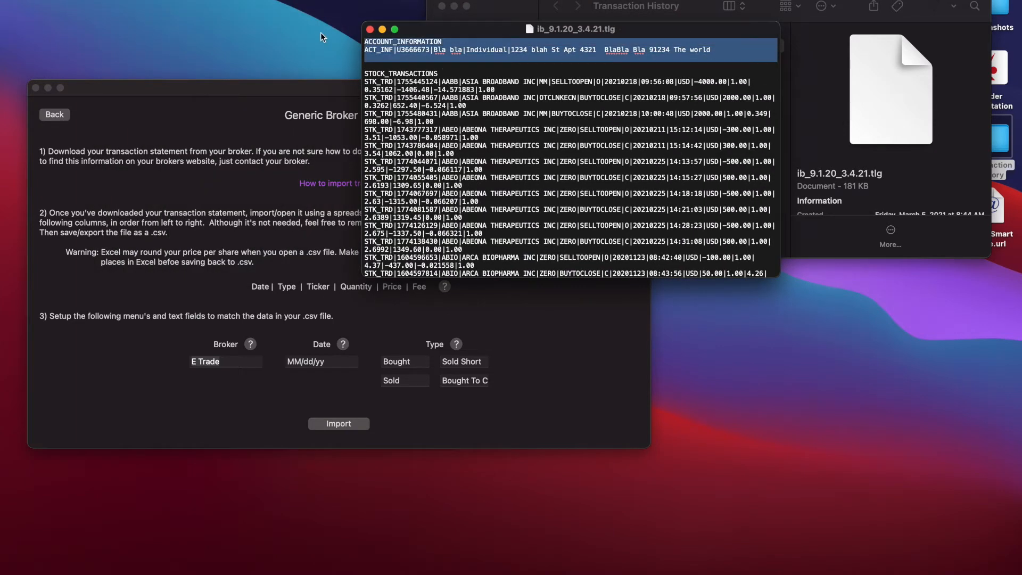
pyautogui.press('BackSpace')
pyautogui.press('super+a')
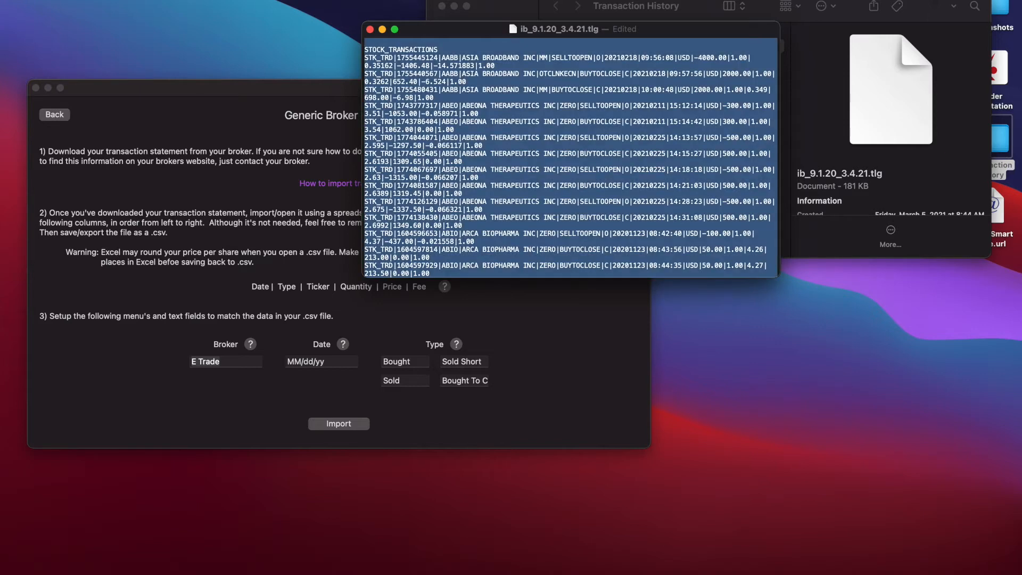
pyautogui.click(401, 48)
pyautogui.moveTo(444, 50); pyautogui.dragTo(286, 53)
pyautogui.press('BackSpace')
# - Copy all the remaining transaction text and paste it into cell A1 of a new Excel workbook
pyautogui.press('super+a')
pyautogui.press('super+space')
pyautogui.write('exc')
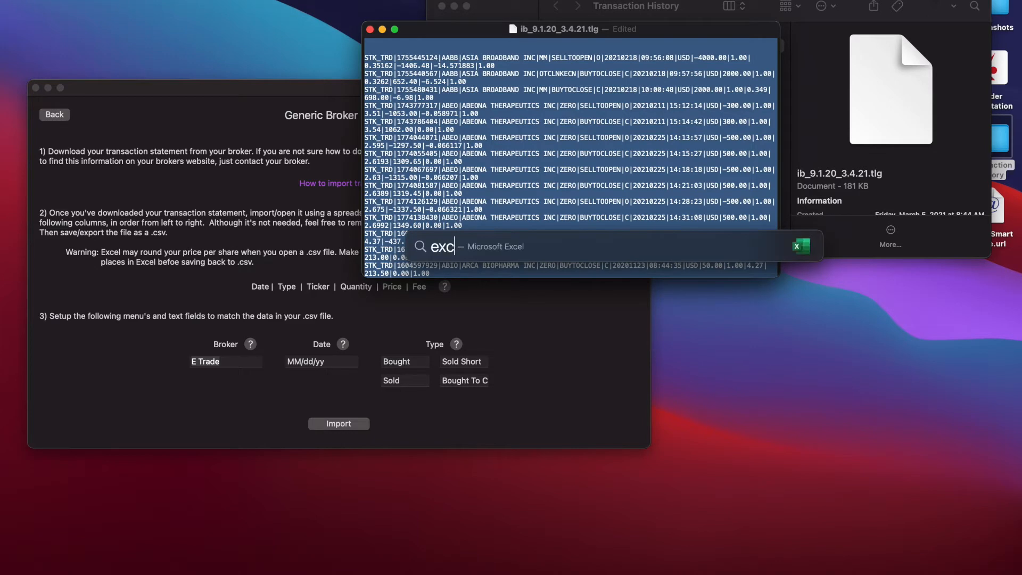
pyautogui.press('Return')
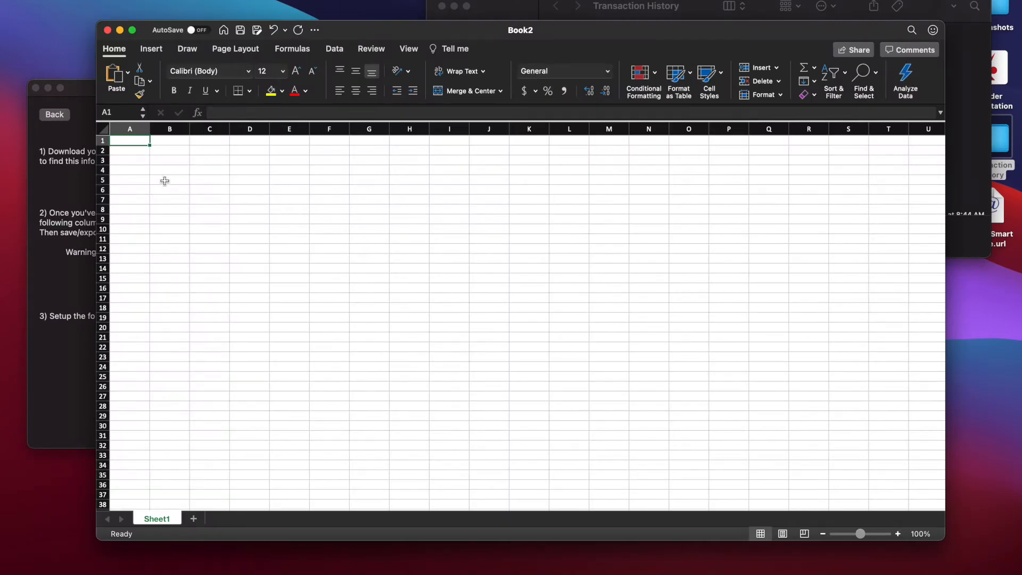
pyautogui.press('super+v')
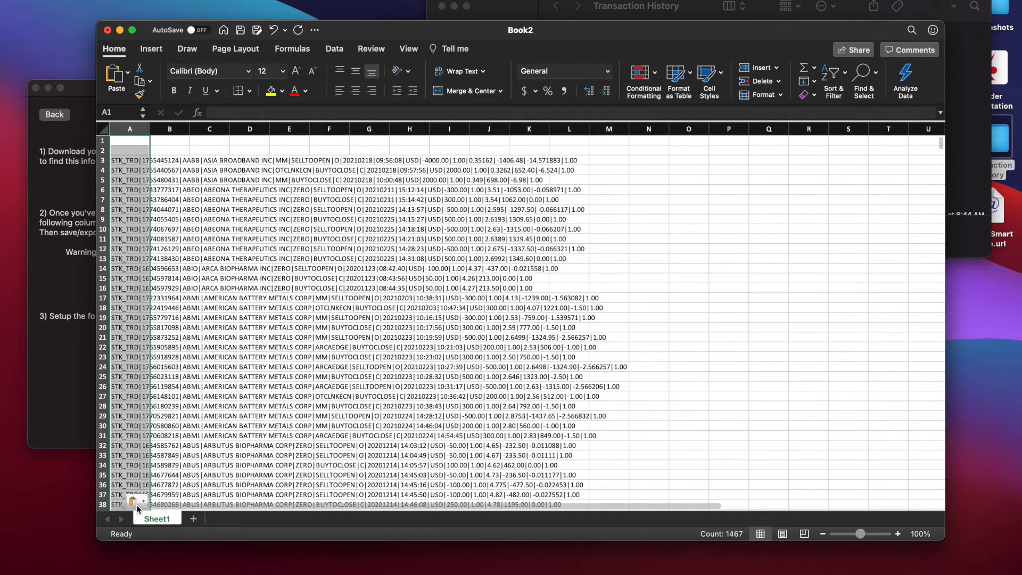
# - Split the pasted transactions into columns with the Text Import Wizard, using | instead of Space as the delimiter and General column format
pyautogui.click(136, 501)
pyautogui.click(185, 532)
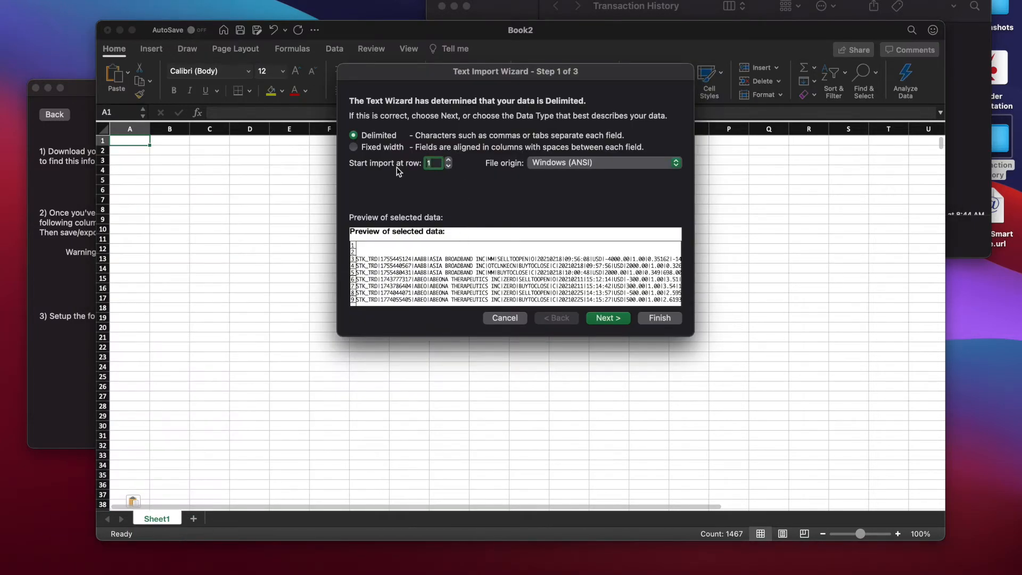
pyautogui.click(614, 319)
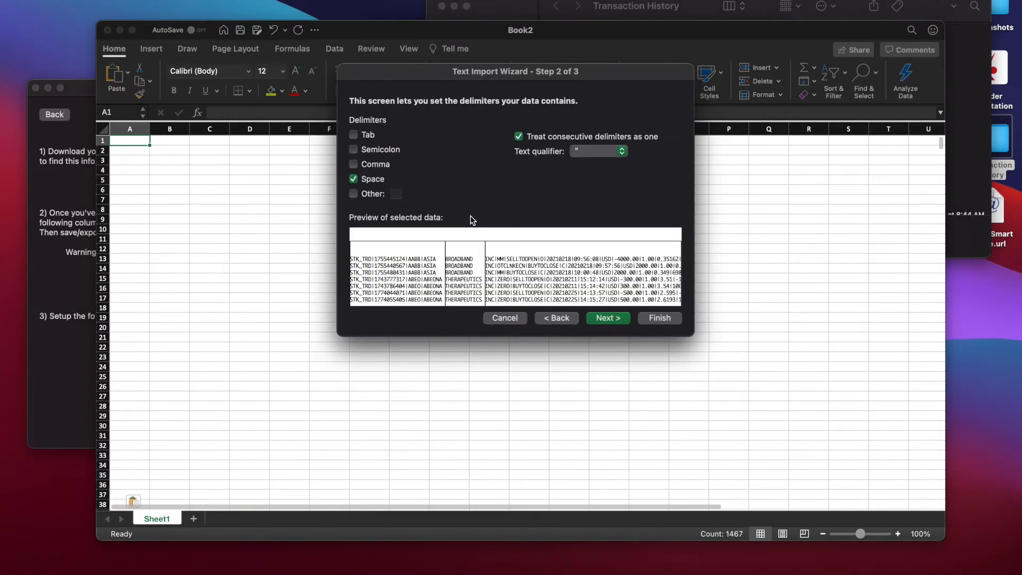
pyautogui.click(352, 179)
pyautogui.click(353, 194)
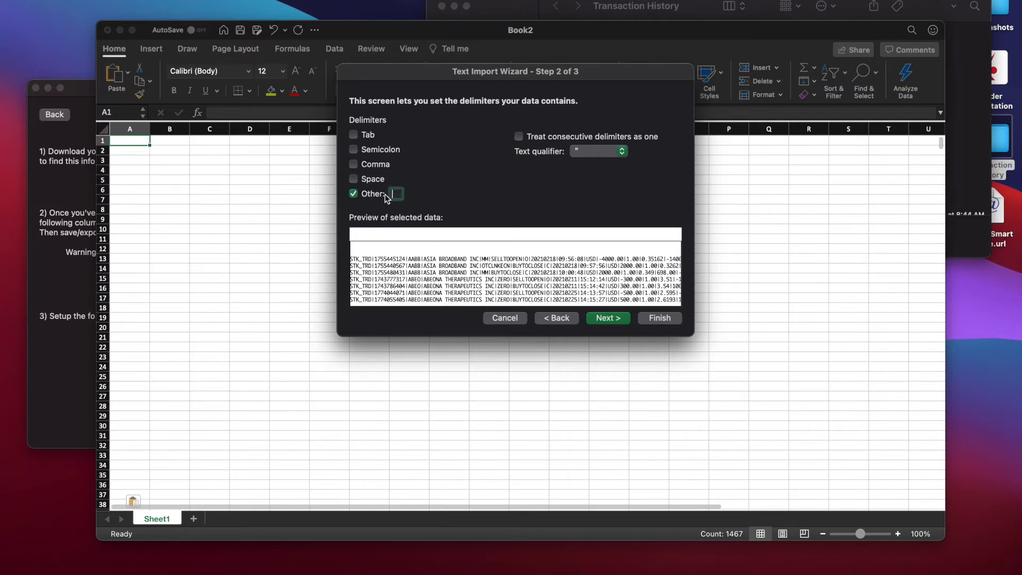
pyautogui.write('|')
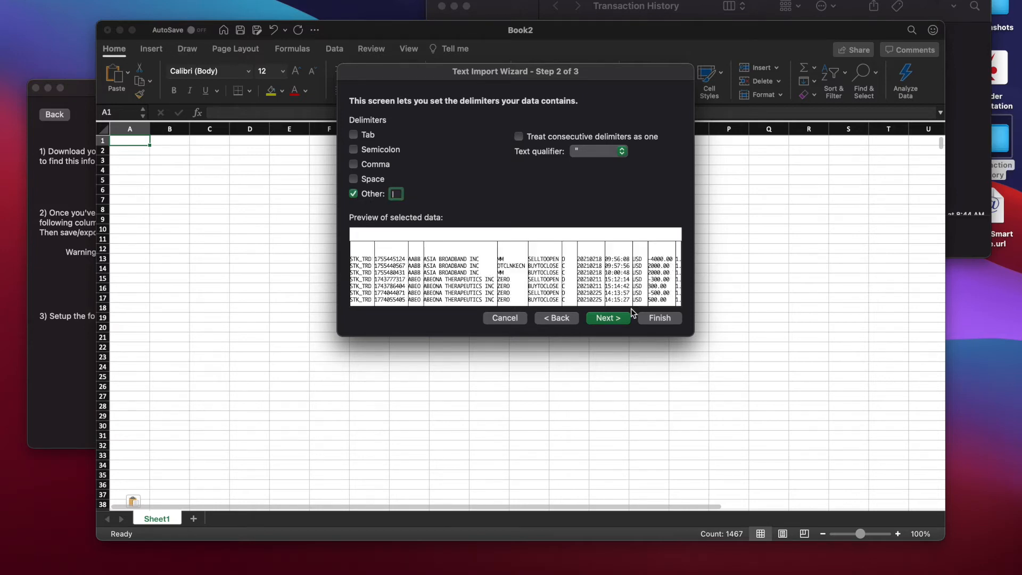
pyautogui.click(615, 320)
pyautogui.click(660, 321)
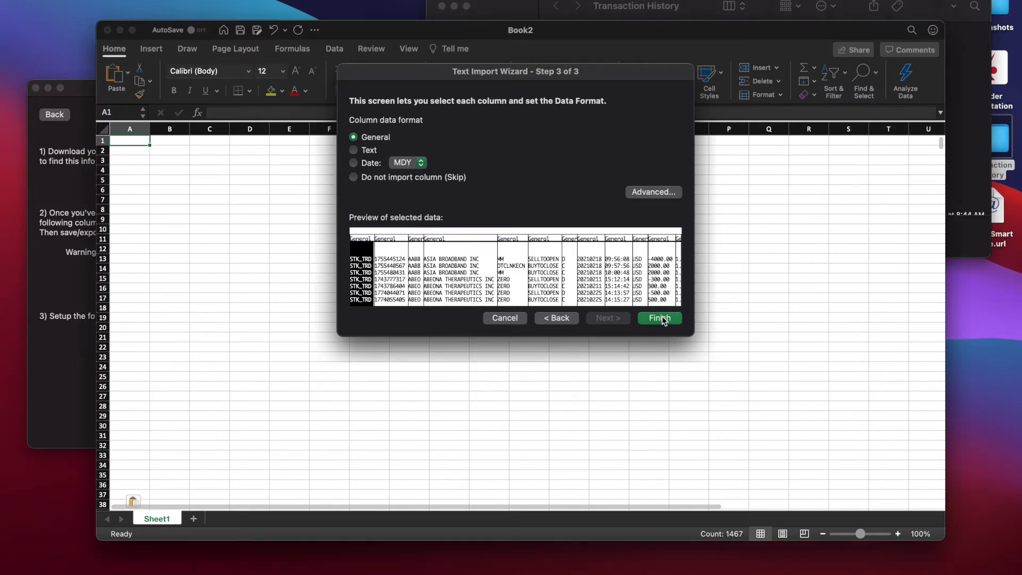
# - Look through the split transaction columns, checking the decimals in the price, amount and fee values
pyautogui.moveTo(355, 34); pyautogui.dragTo(386, 0)
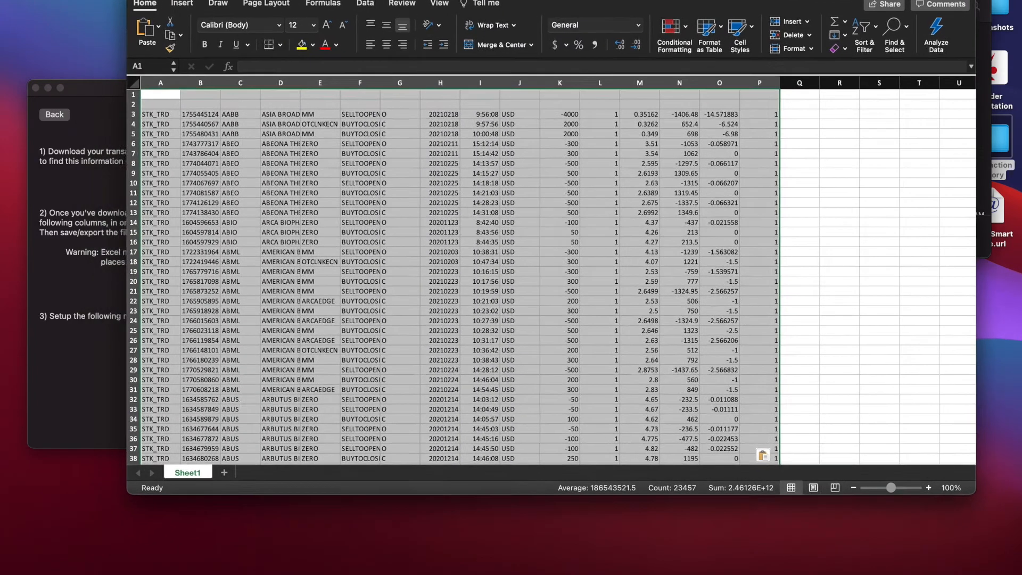
pyautogui.click(333, 195)
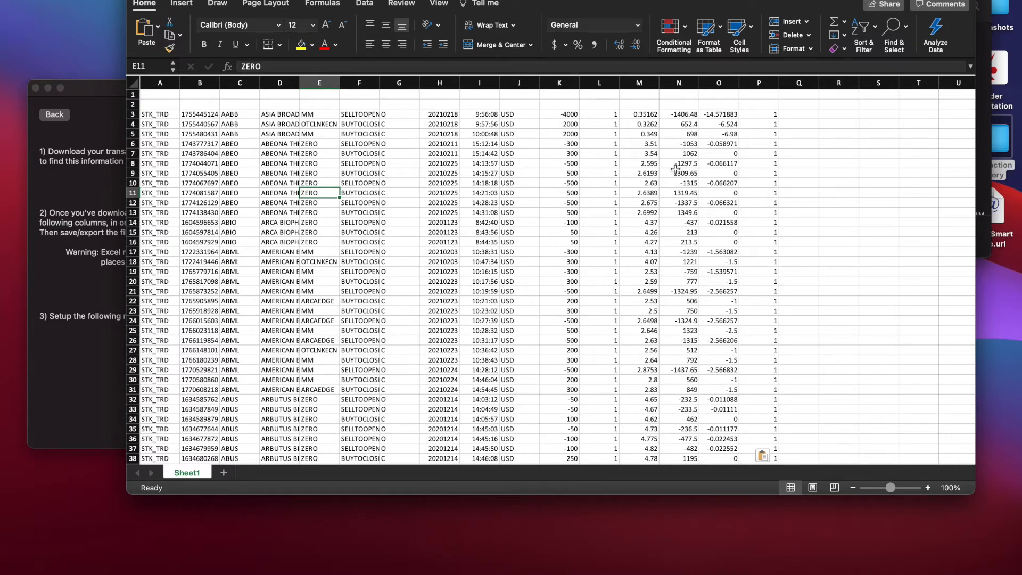
pyautogui.click(641, 113)
pyautogui.moveTo(641, 113); pyautogui.dragTo(716, 113)
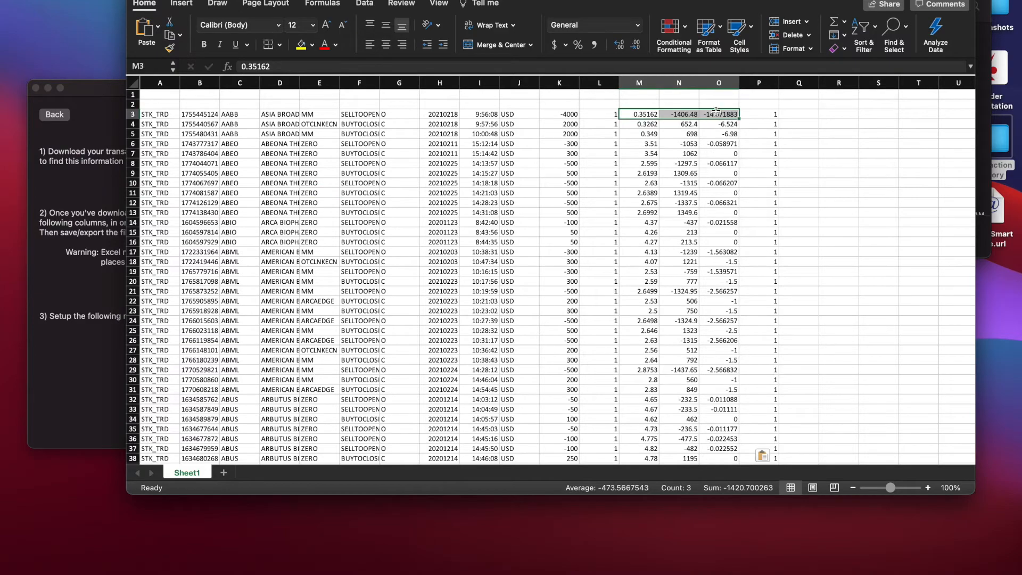
pyautogui.scroll(-7, 712, 204)
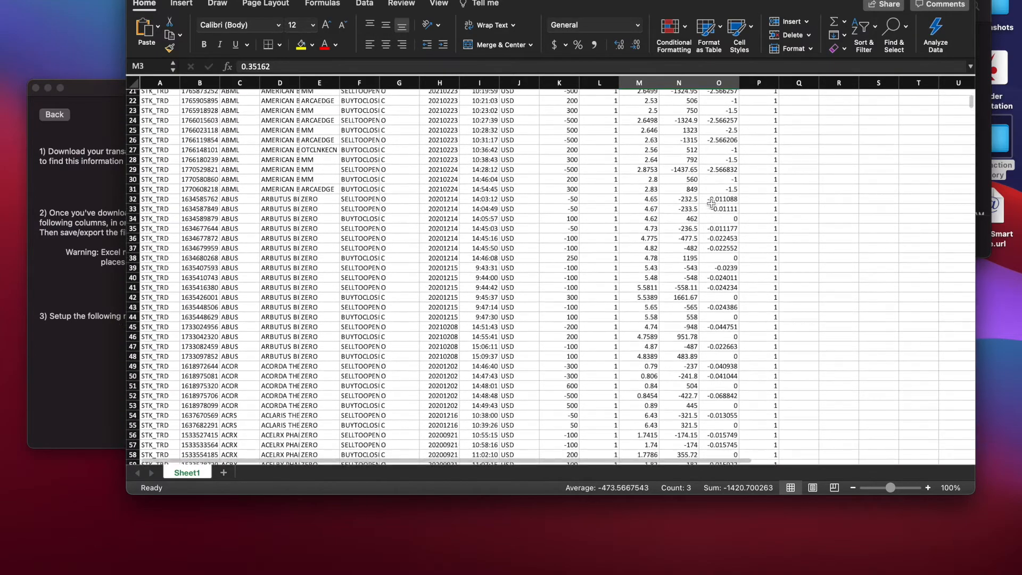
pyautogui.scroll(-6, 673, 261)
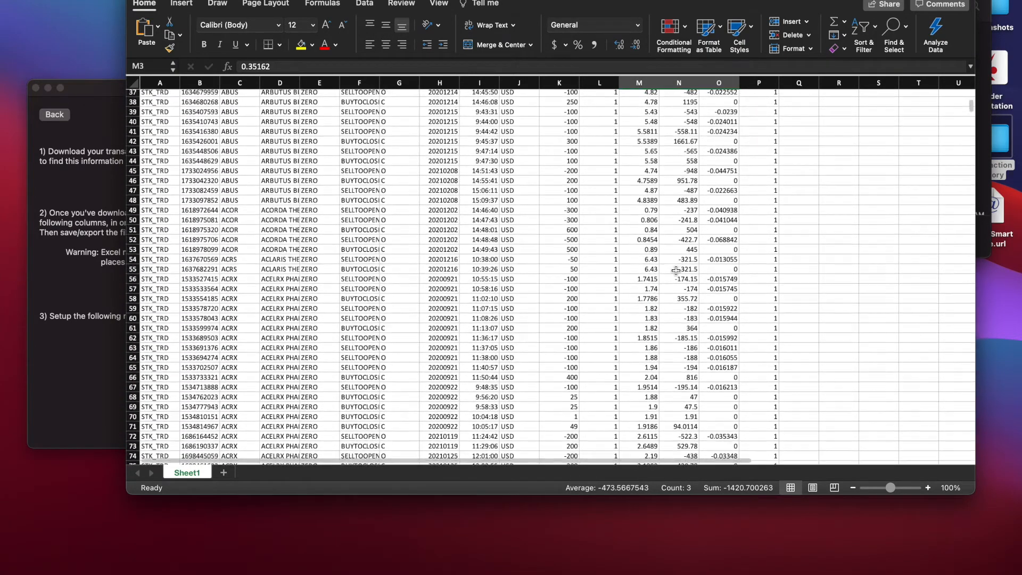
pyautogui.scroll(13, 676, 270)
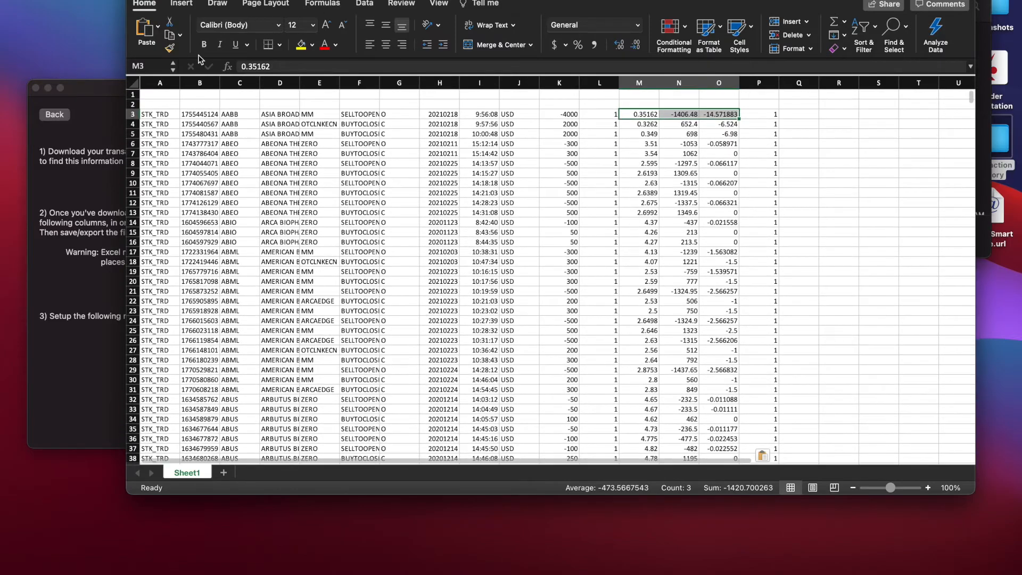
# - Minimize the Transaction History Finder window and close the ib_9.1.20_3.4.21.tlg text window
pyautogui.moveTo(391, 0); pyautogui.dragTo(364, 49)
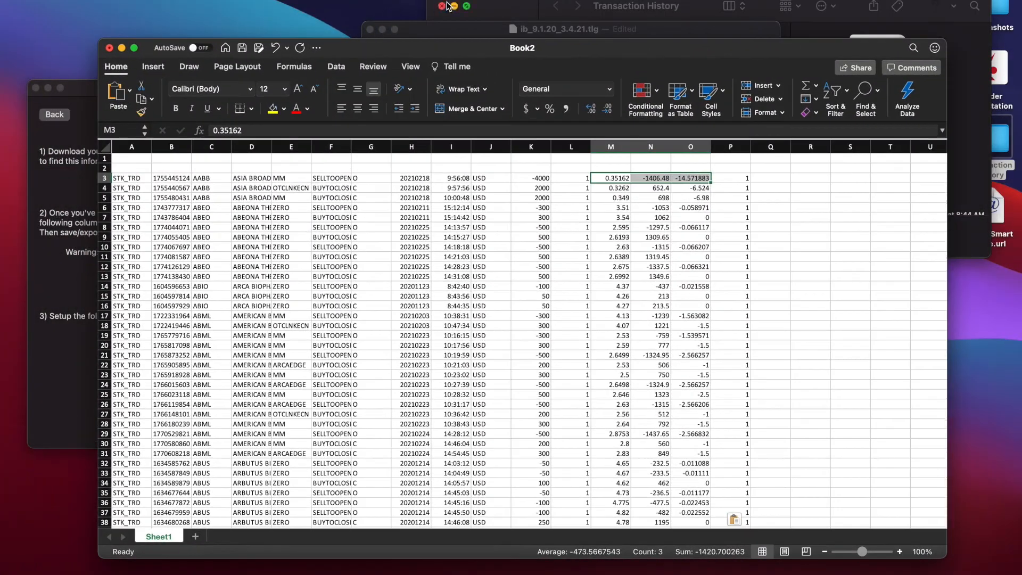
pyautogui.click(495, 3)
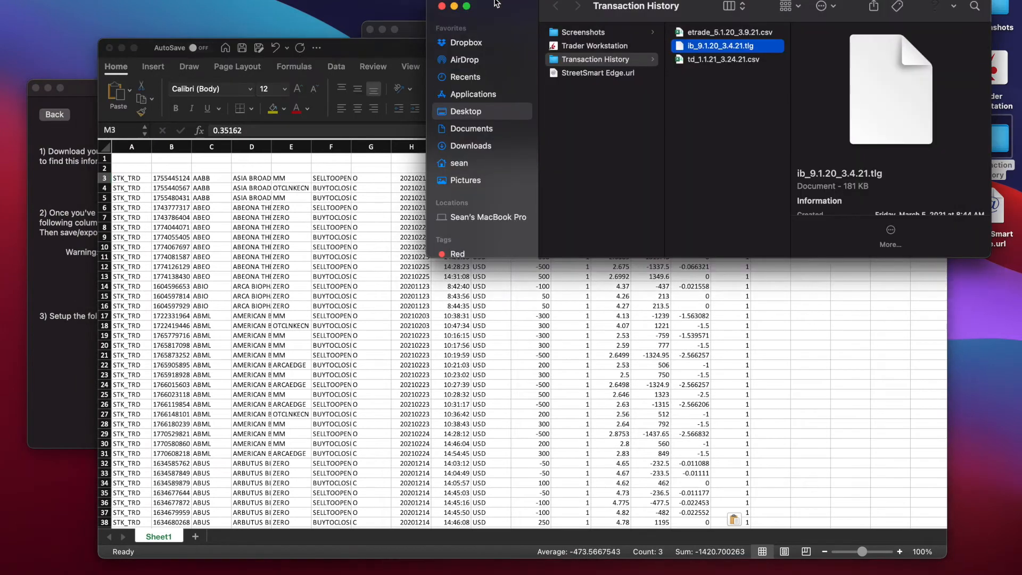
pyautogui.click(457, 8)
pyautogui.click(451, 28)
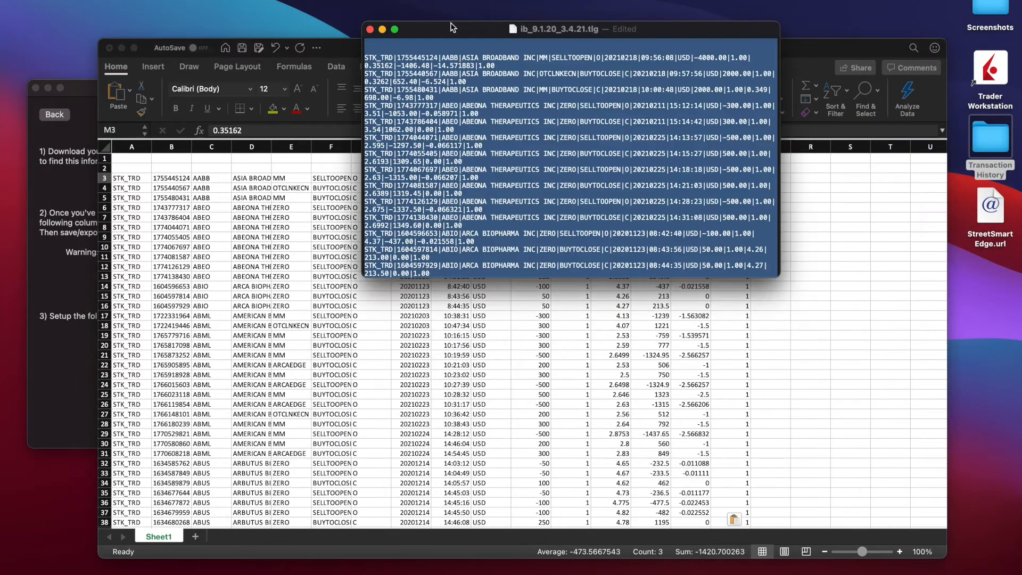
pyautogui.click(369, 30)
# - Arrange the Excel and Generic Broker Import windows to read the required column order, and return to the workbook
pyautogui.moveTo(377, 51); pyautogui.dragTo(498, 1)
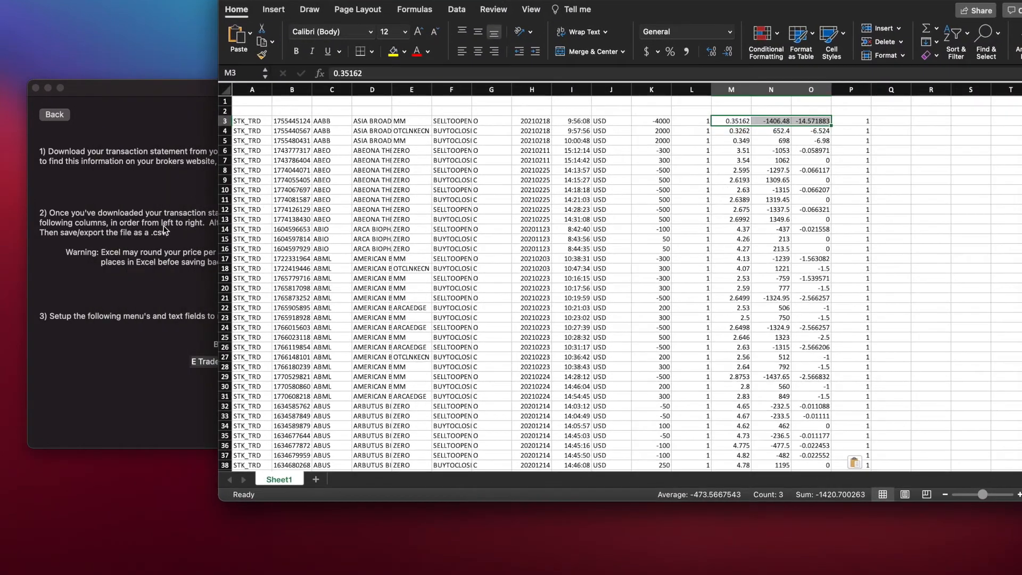
pyautogui.moveTo(202, 98); pyautogui.dragTo(181, 1)
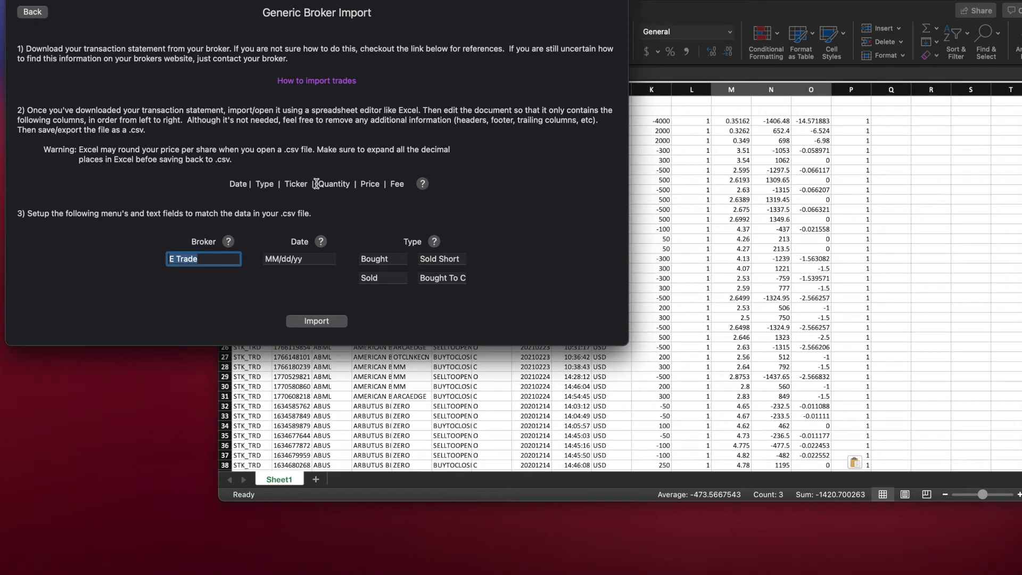
pyautogui.click(670, 73)
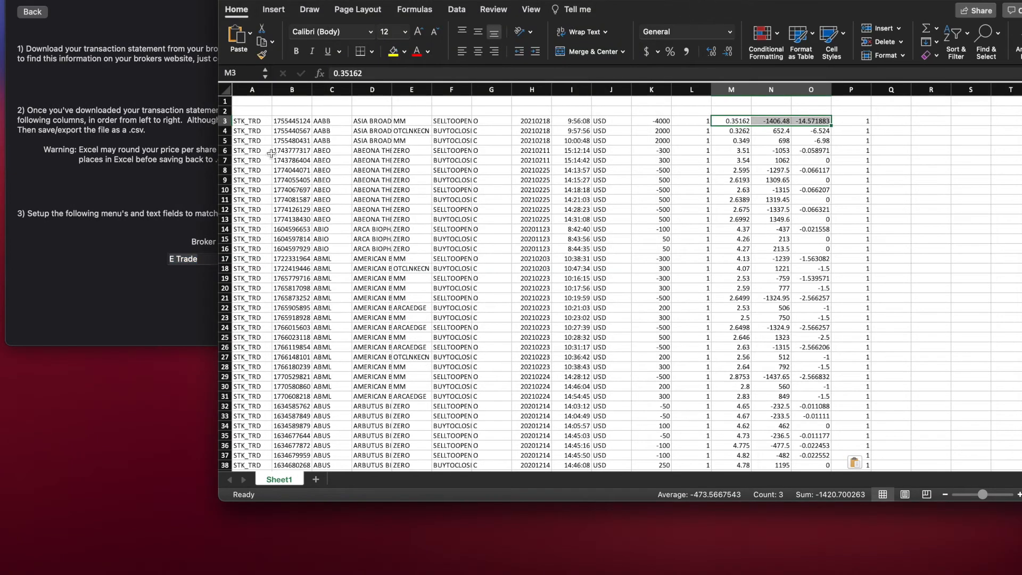
# - Delete the STK_TRD column and the transaction number column from the sheet
pyautogui.click(254, 119)
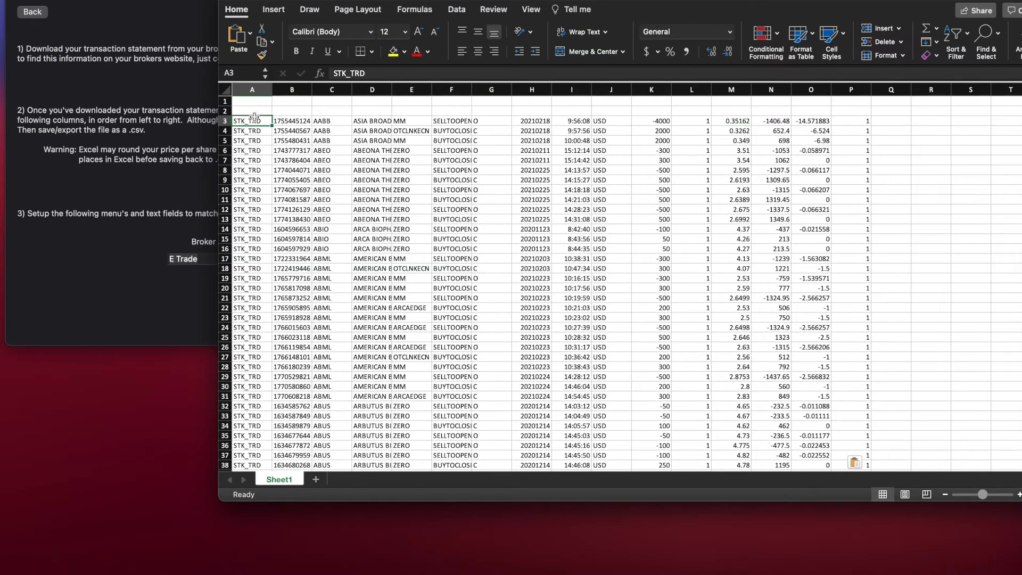
pyautogui.click(252, 90)
pyautogui.rightClick(253, 90)
pyautogui.click(274, 171)
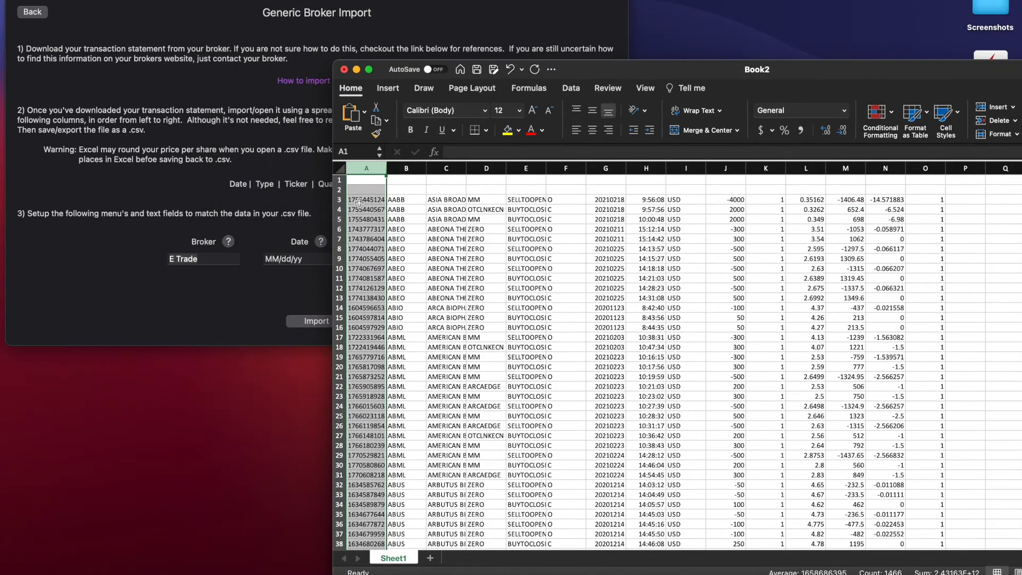
pyautogui.rightClick(375, 169)
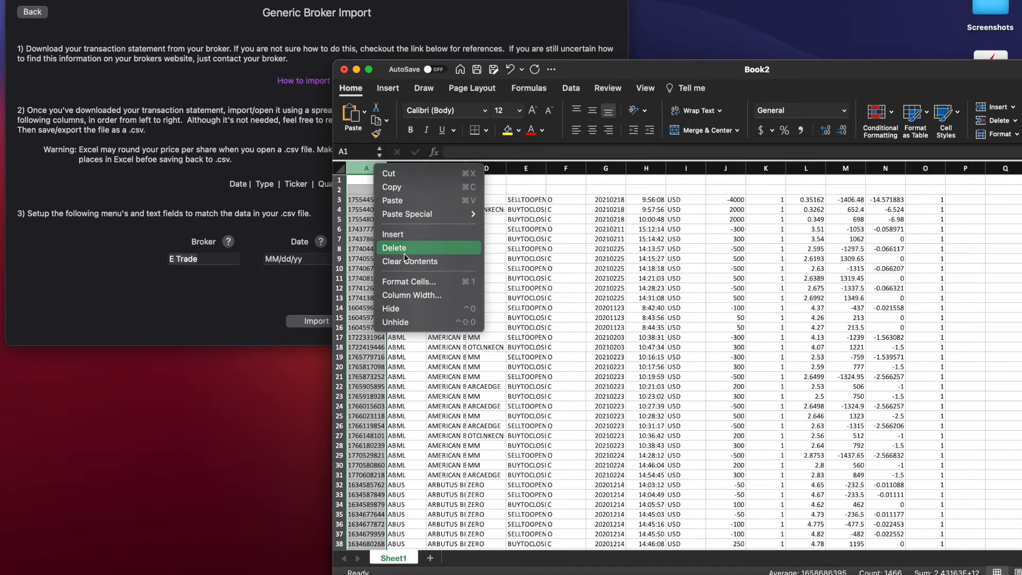
pyautogui.click(404, 249)
# - Enter the header Ticker in A2, above the stock symbols
pyautogui.click(369, 191)
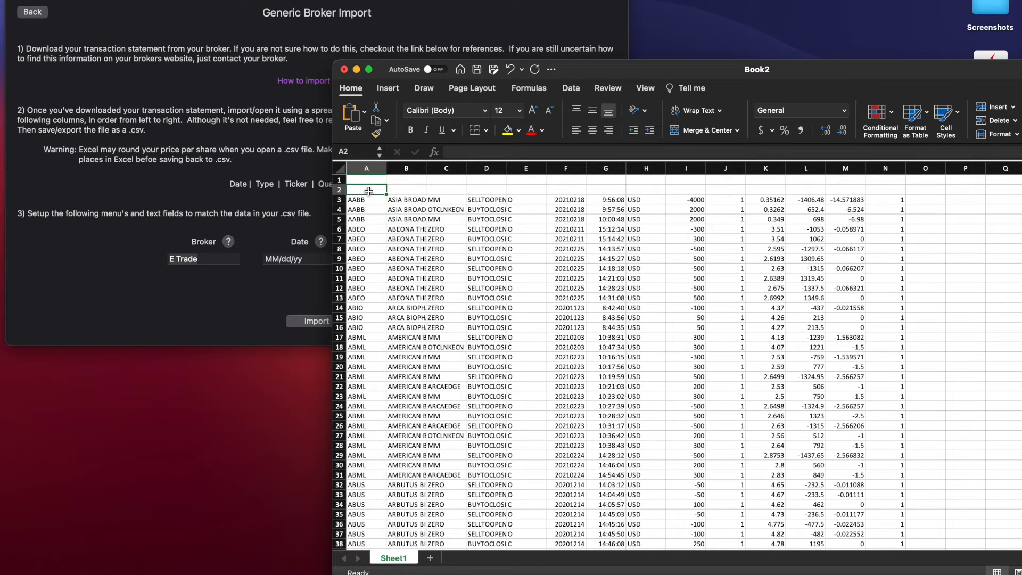
pyautogui.write('Ticker')
pyautogui.press('Tab')
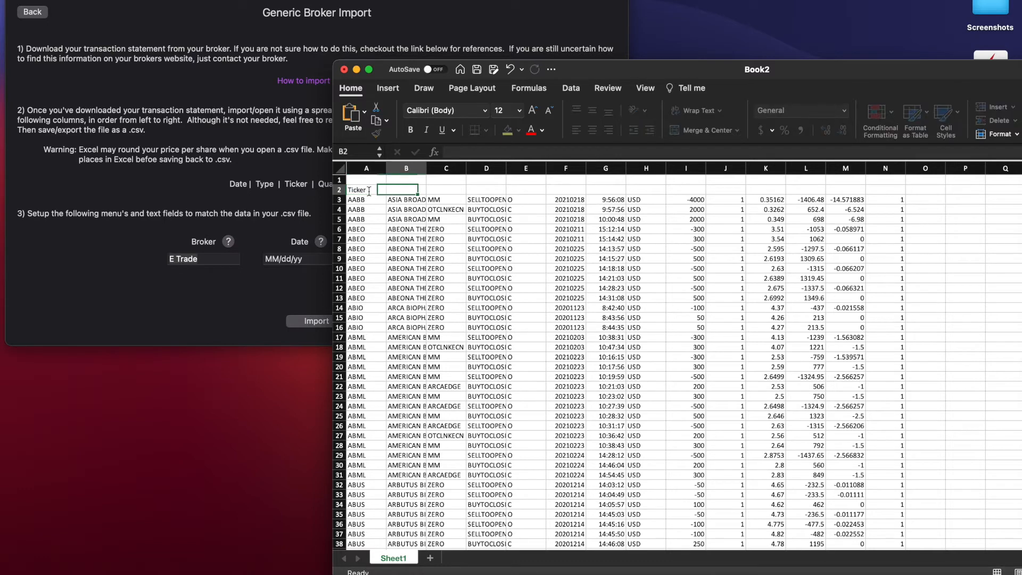
# - Delete the company name column and the exchange column that follow the ticker symbols
pyautogui.moveTo(404, 249); pyautogui.dragTo(402, 272)
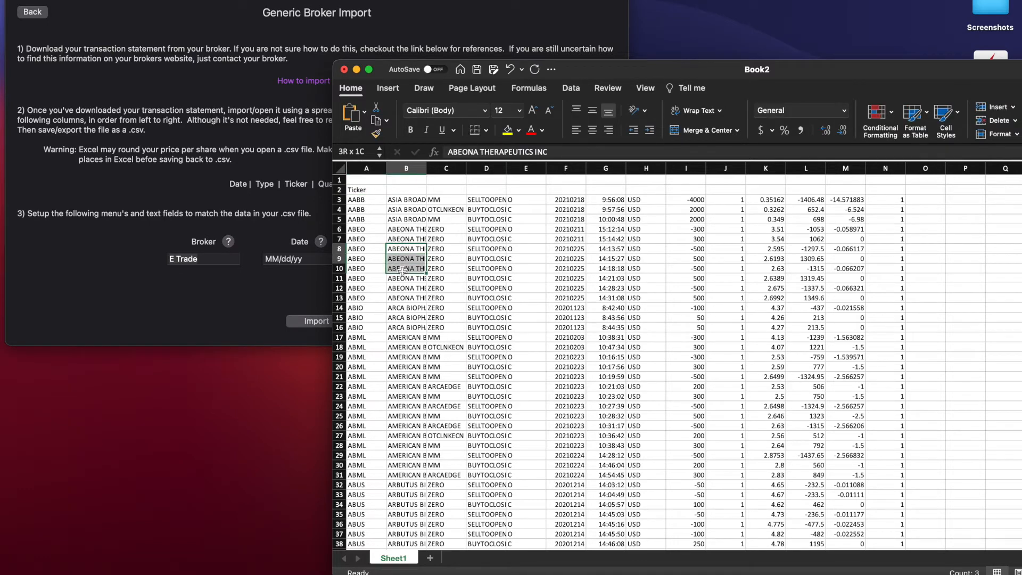
pyautogui.doubleClick(427, 168)
pyautogui.rightClick(430, 167)
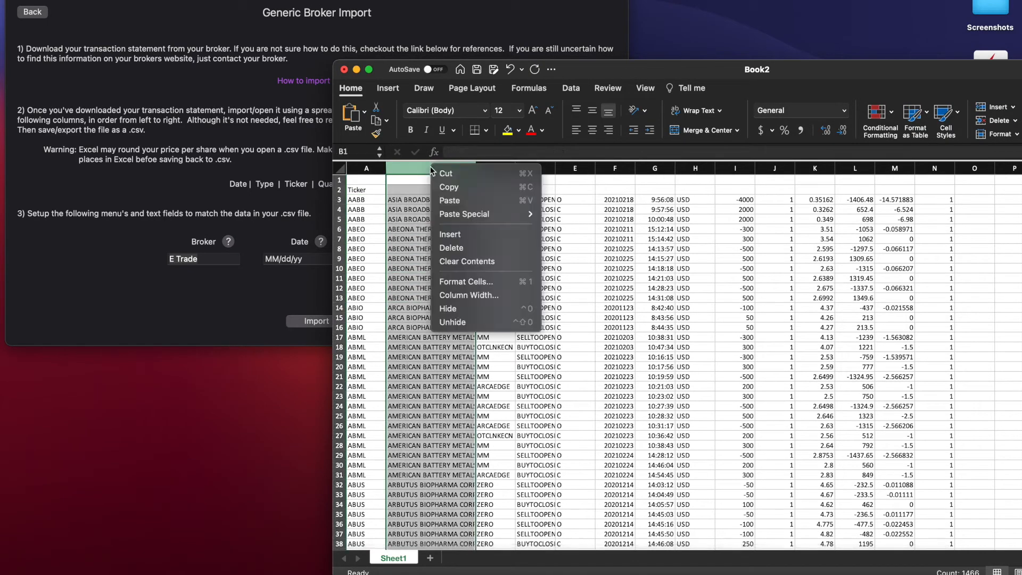
pyautogui.click(456, 247)
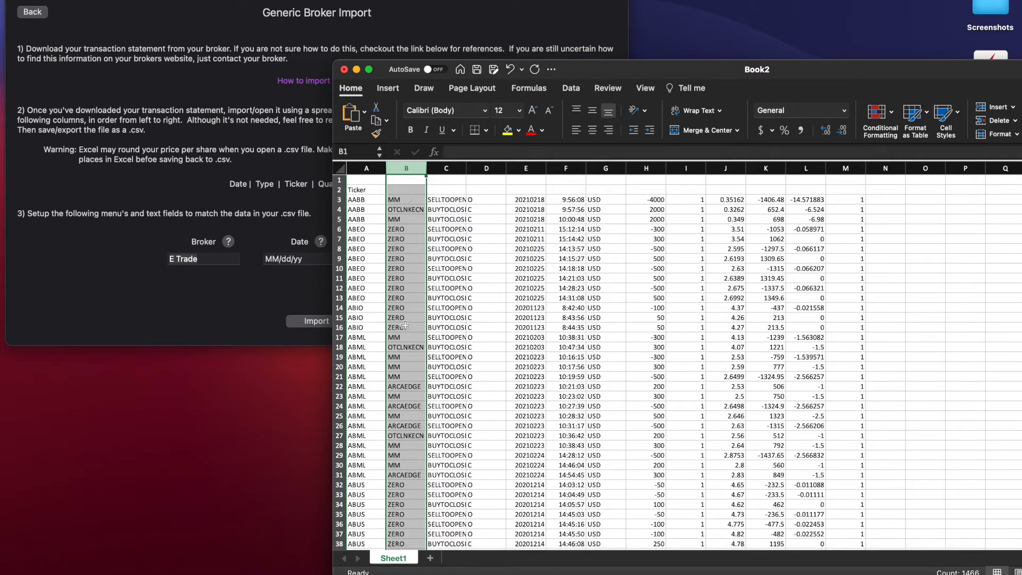
pyautogui.rightClick(405, 169)
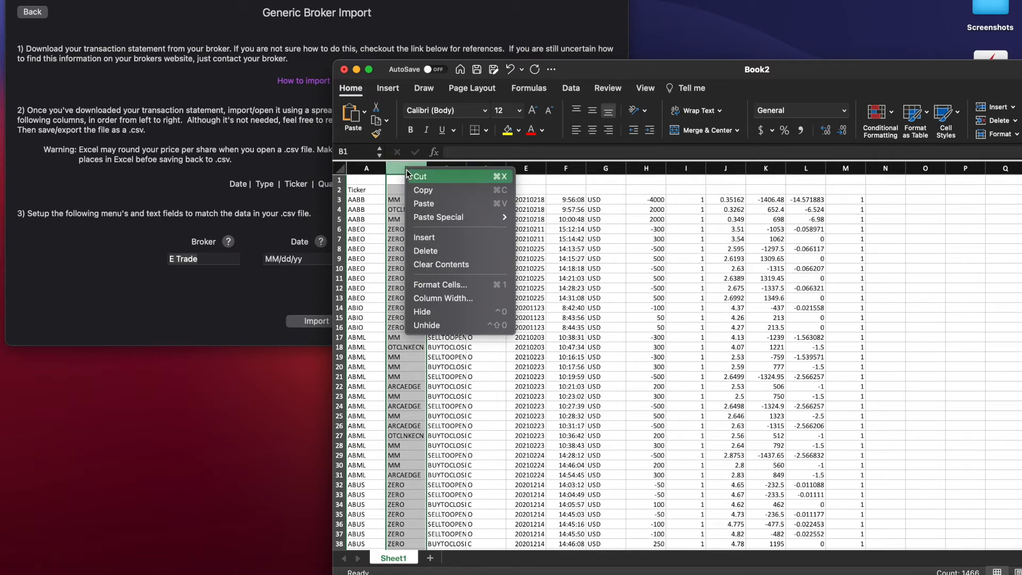
pyautogui.click(436, 254)
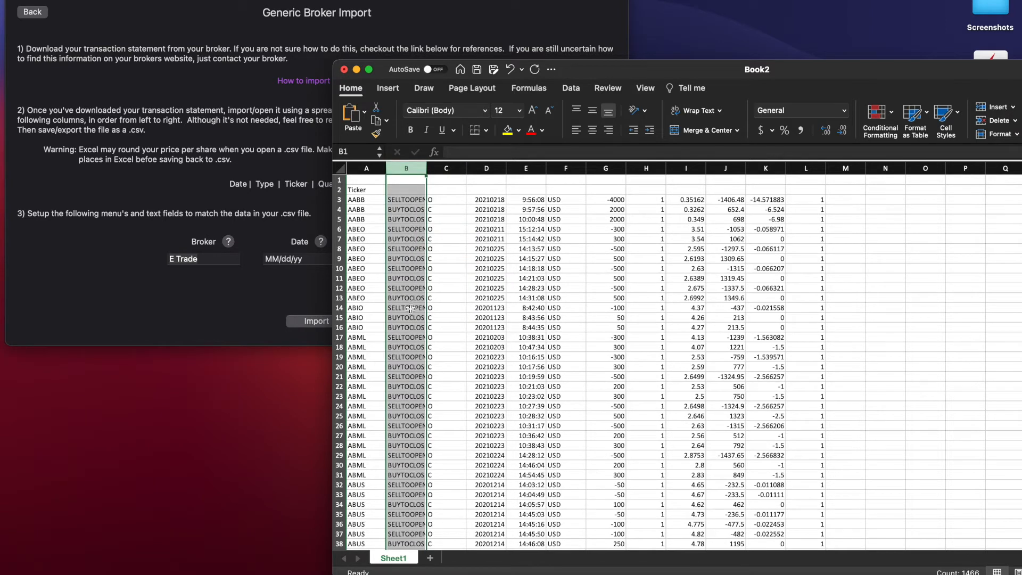
# - Widen the SELLTOOPEN/BUYTOCLOSE column to fit its text and enter the header Type in B2
pyautogui.moveTo(428, 168); pyautogui.dragTo(449, 168)
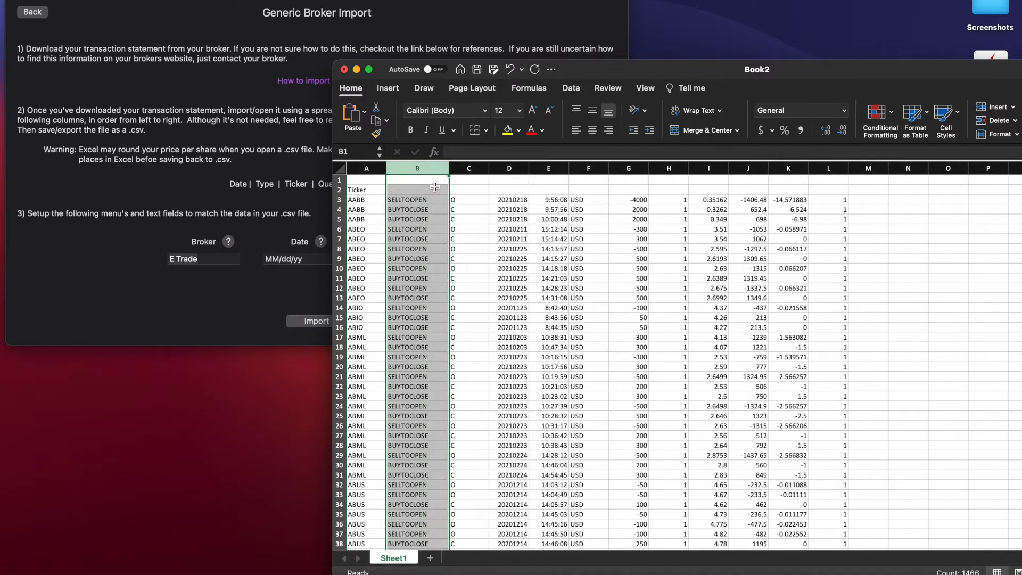
pyautogui.click(435, 188)
pyautogui.write('Type')
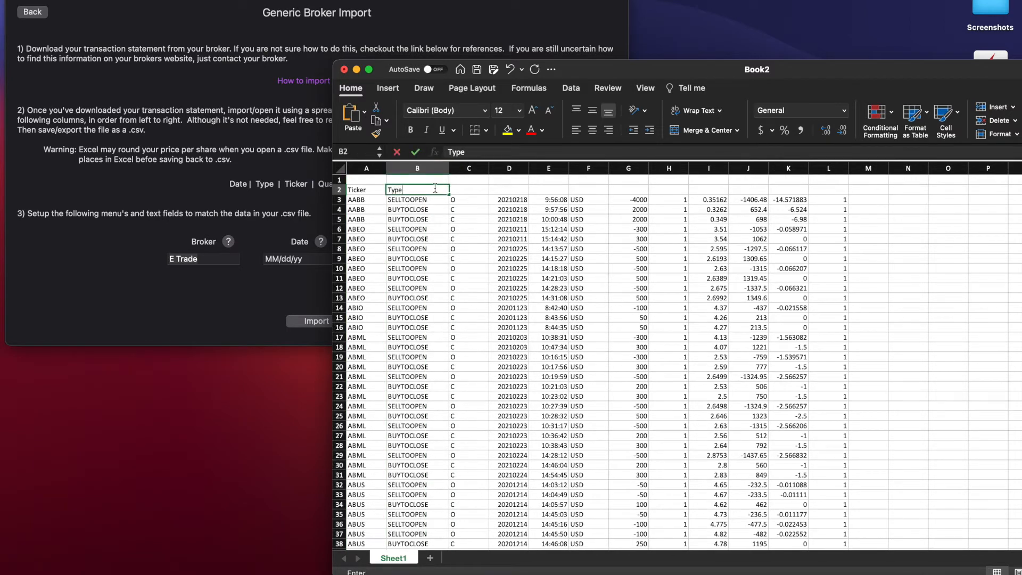
pyautogui.click(424, 200)
pyautogui.click(425, 211)
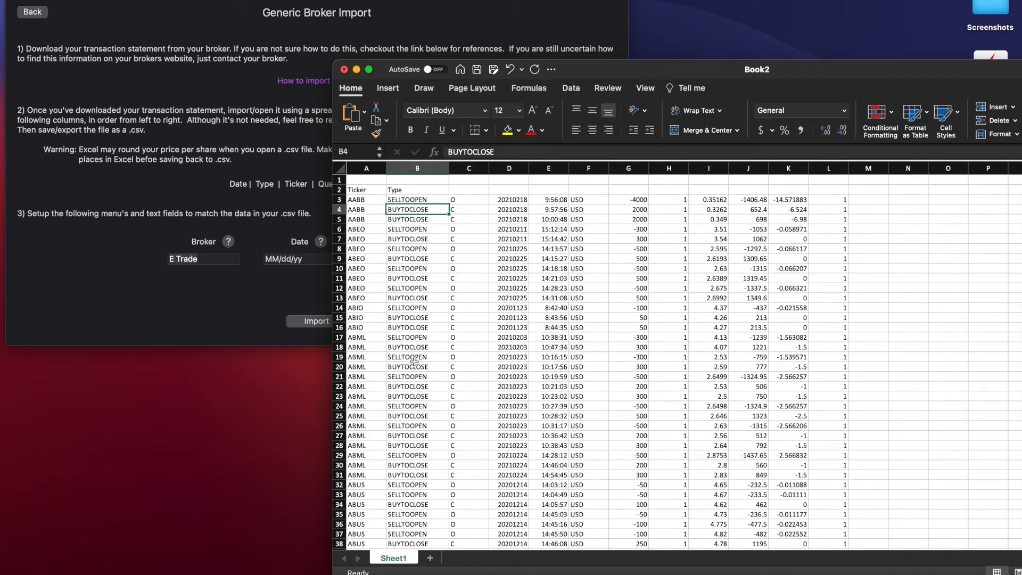
# - Delete the column of O and C codes beside the Type column
pyautogui.moveTo(471, 201); pyautogui.dragTo(475, 292)
pyautogui.click(475, 170)
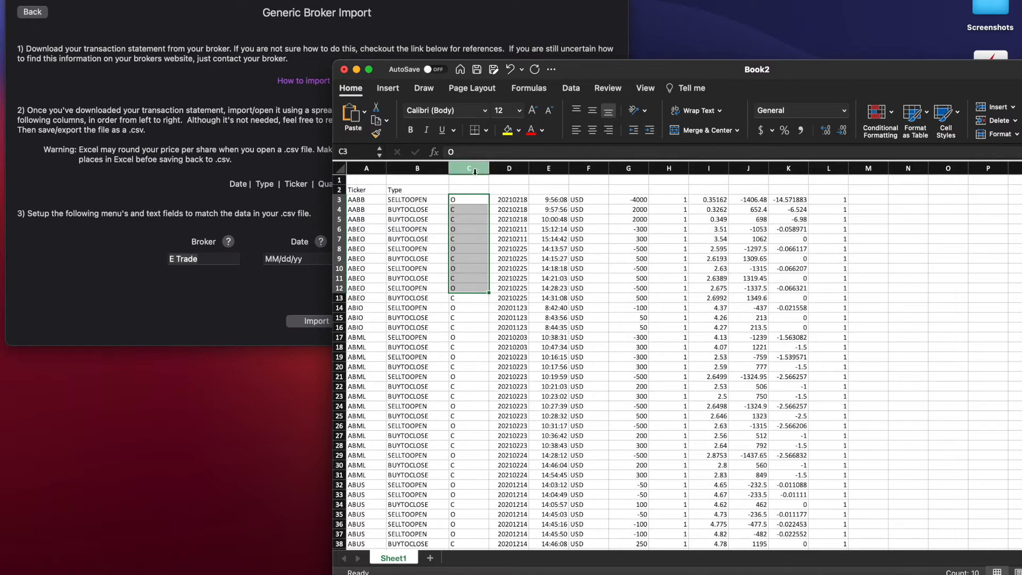
pyautogui.rightClick(475, 170)
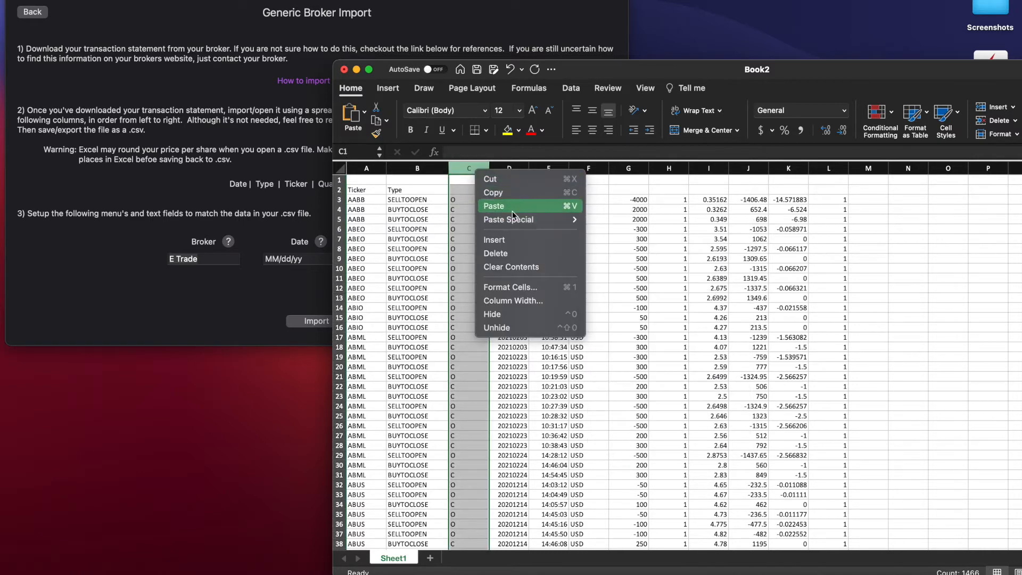
pyautogui.click(503, 252)
# - Enter the headers date in C2 and time in D2
pyautogui.click(475, 210)
pyautogui.click(475, 190)
pyautogui.write('date')
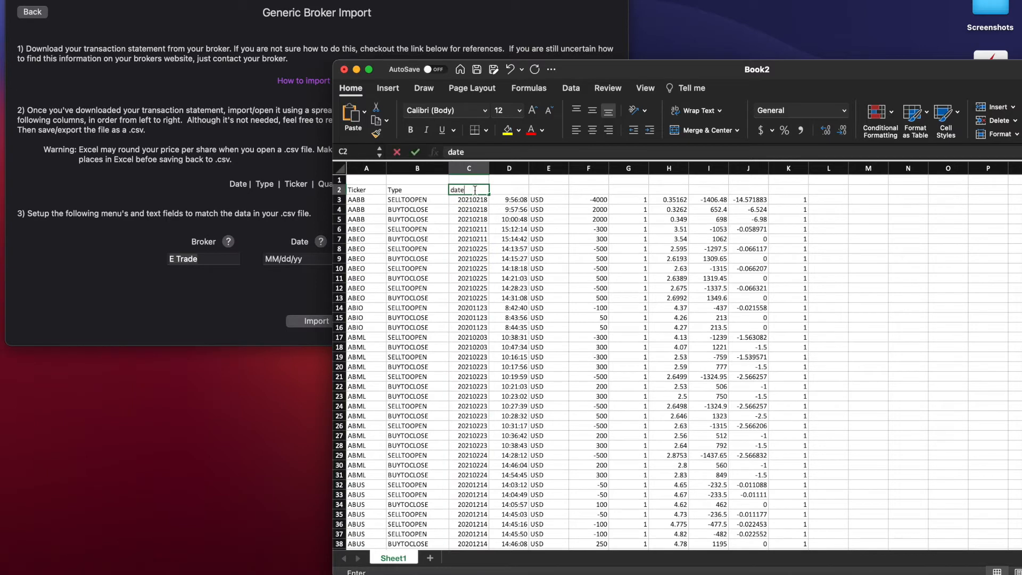
pyautogui.press('Tab')
pyautogui.write('time')
pyautogui.press('Tab')
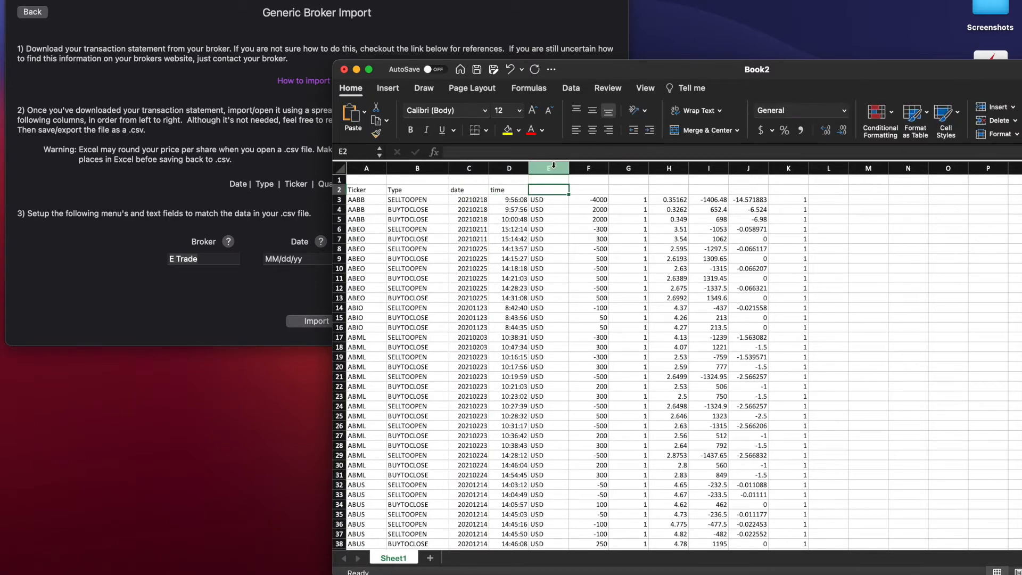
# - Delete the USD currency column and enter the header quantity in E2
pyautogui.rightClick(557, 168)
pyautogui.click(578, 246)
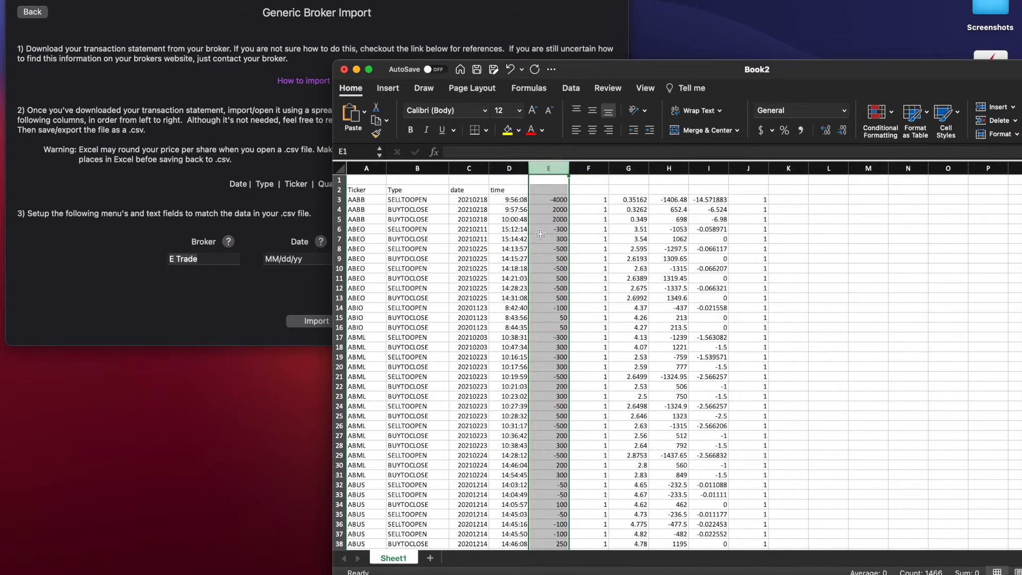
pyautogui.click(554, 190)
pyautogui.write('quantity')
pyautogui.press('Tab')
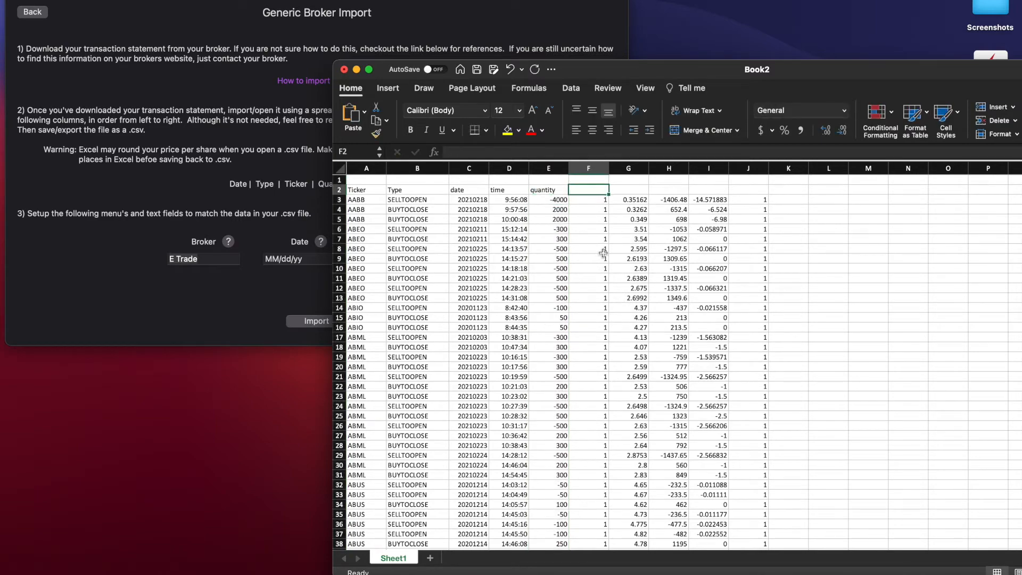
# - Look over the column of 1s beside quantity and delete it
pyautogui.scroll(-3, 598, 245)
pyautogui.scroll(-10, 599, 245)
pyautogui.scroll(20, 598, 245)
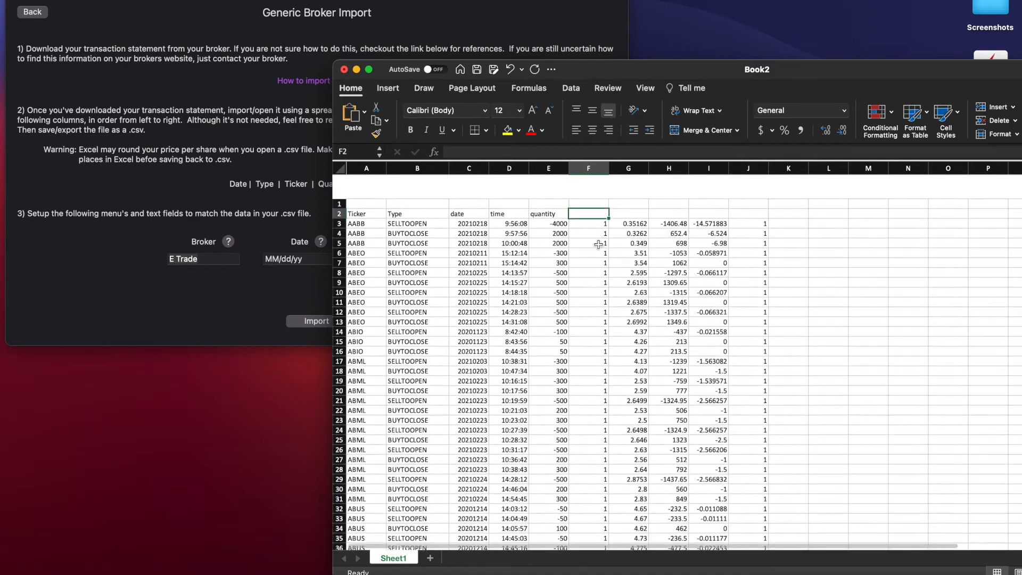
pyautogui.rightClick(593, 169)
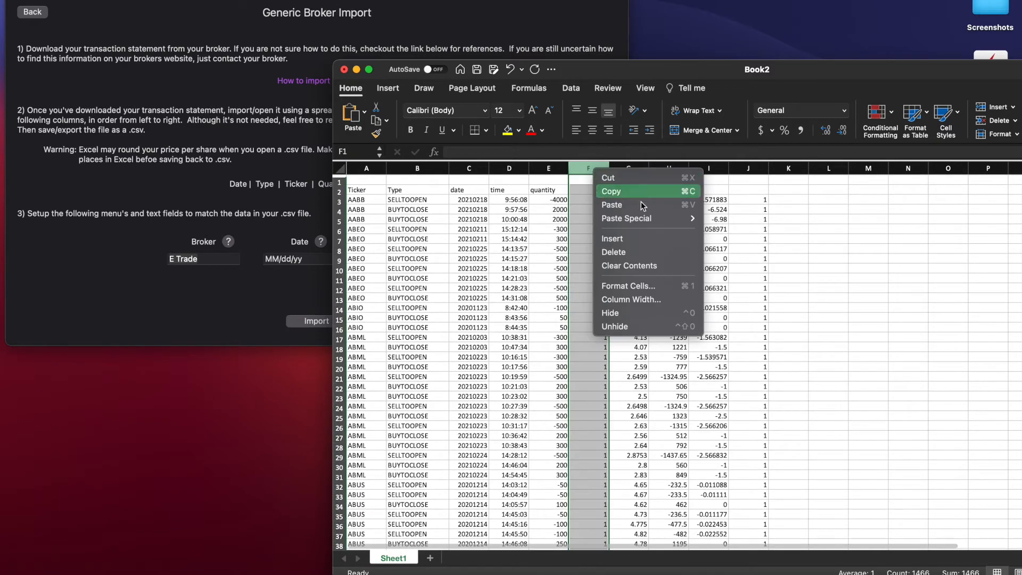
pyautogui.click(644, 252)
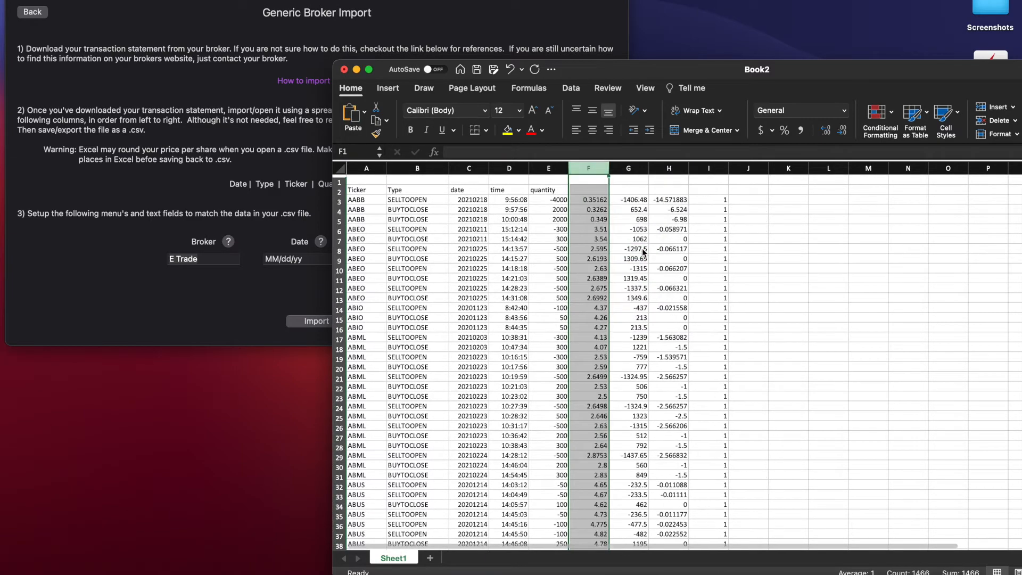
pyautogui.click(599, 201)
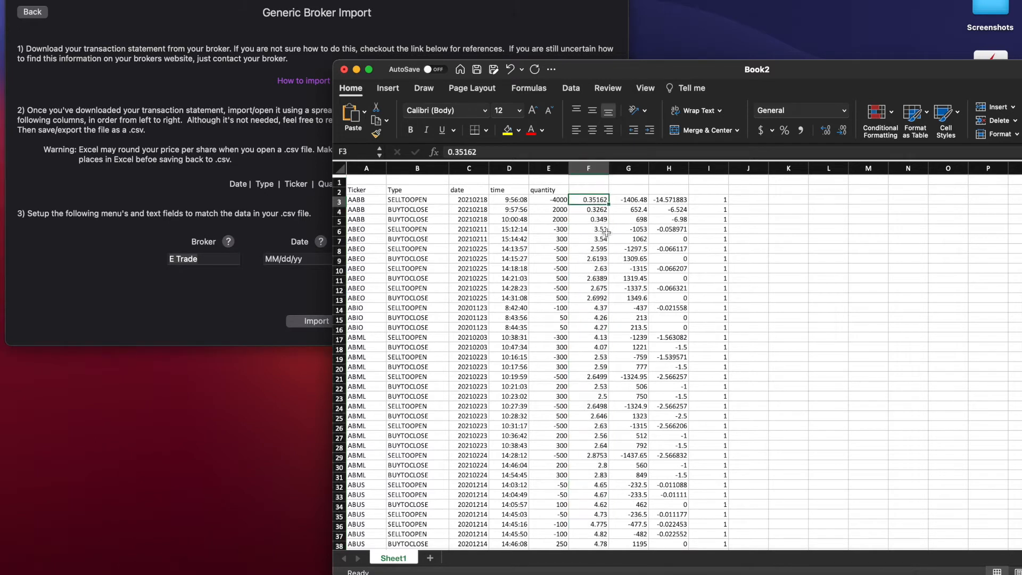
# - Enter the header price in F2
pyautogui.click(593, 186)
pyautogui.write('price')
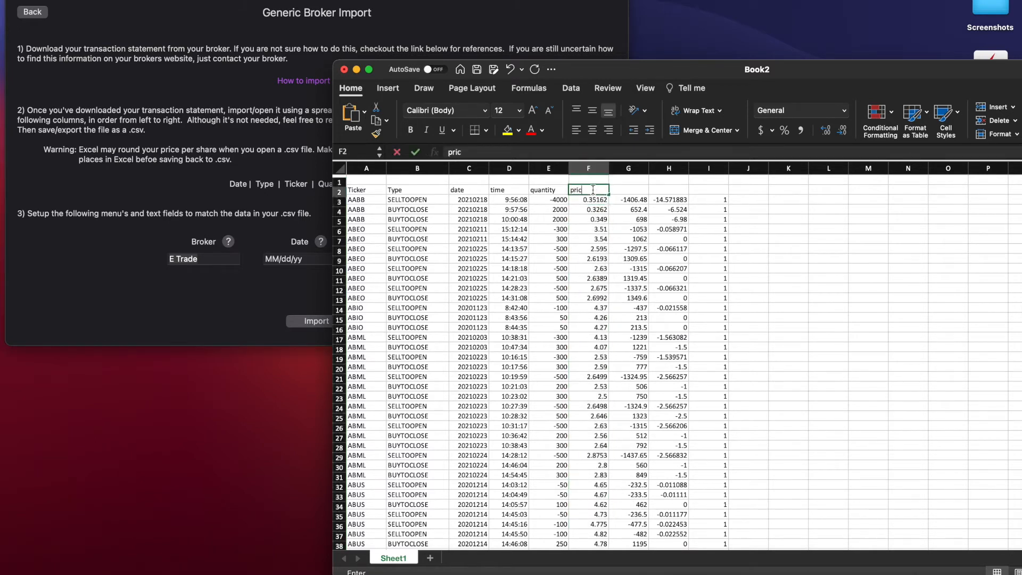
pyautogui.press('Tab')
# - Delete the column of total trade amounts beside the price column
pyautogui.click(638, 199)
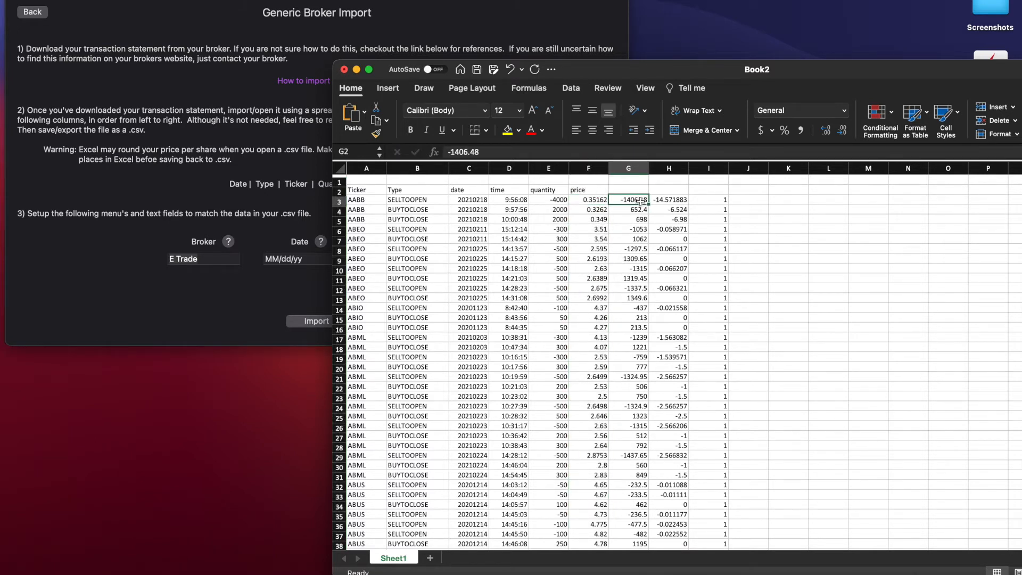
pyautogui.moveTo(566, 200); pyautogui.dragTo(609, 199)
pyautogui.click(628, 200)
pyautogui.rightClick(633, 171)
pyautogui.click(628, 171)
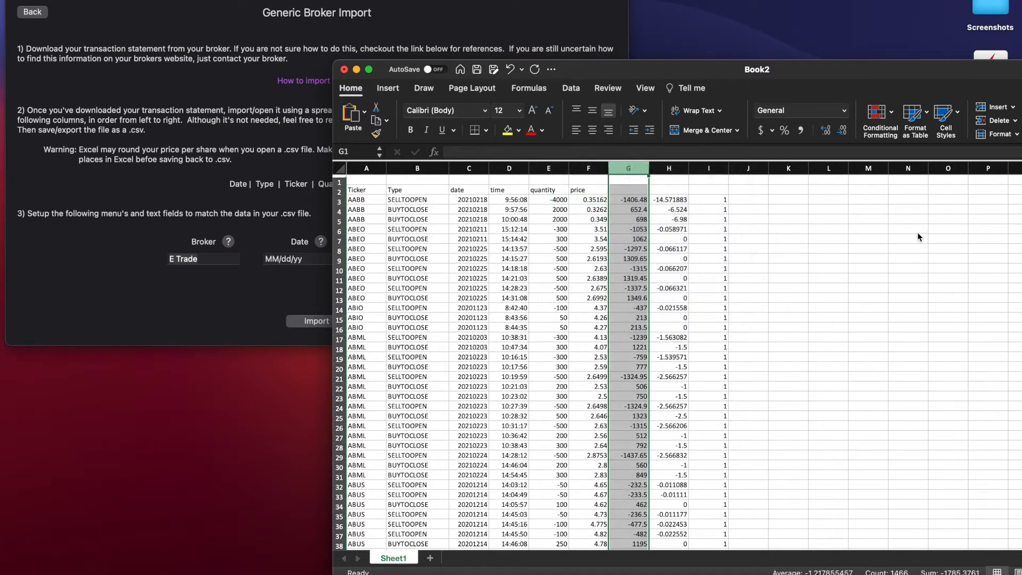
pyautogui.rightClick(626, 171)
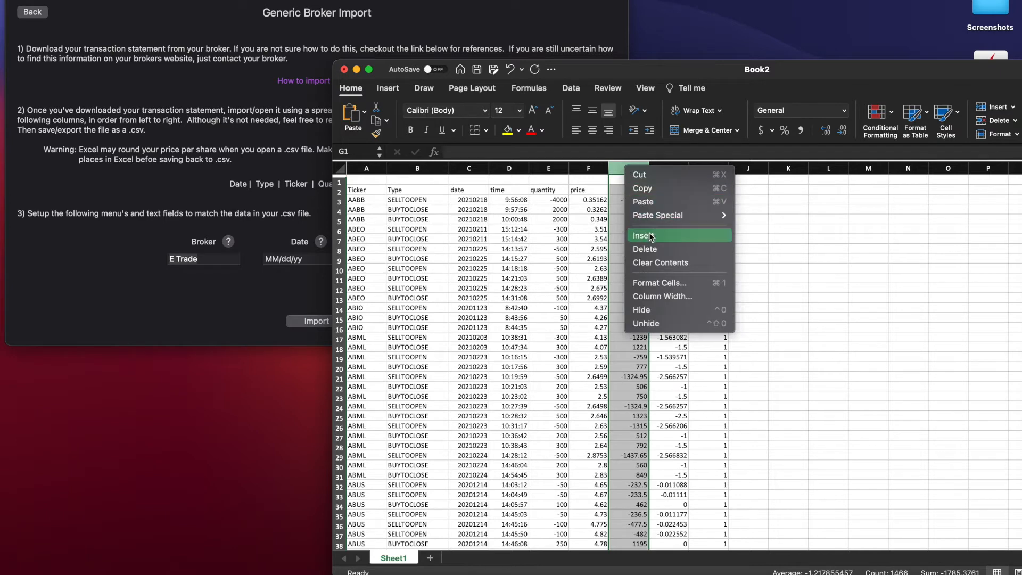
pyautogui.click(651, 249)
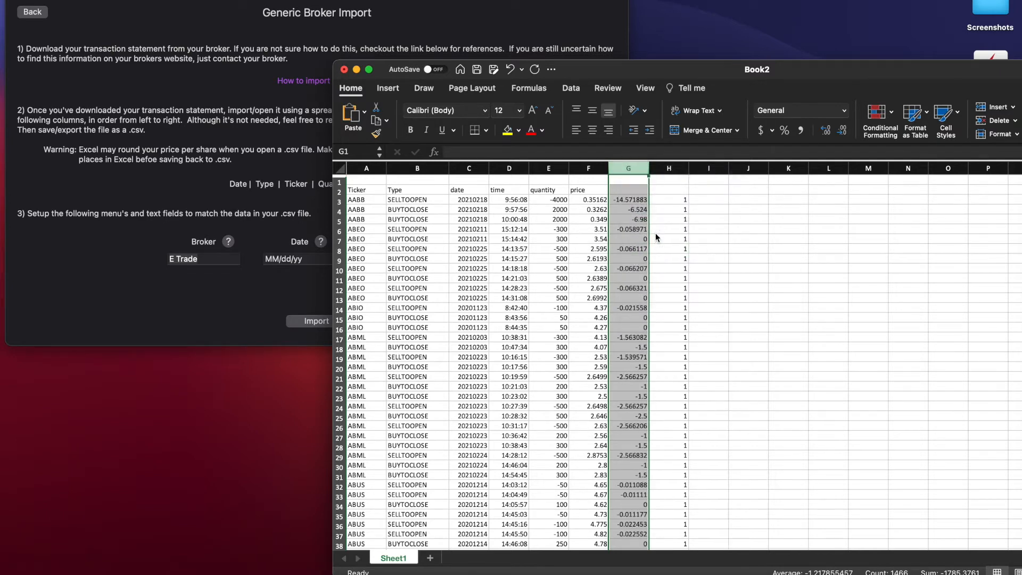
# - Enter the header fee in G2 above the commission amounts
pyautogui.click(633, 191)
pyautogui.write('fee')
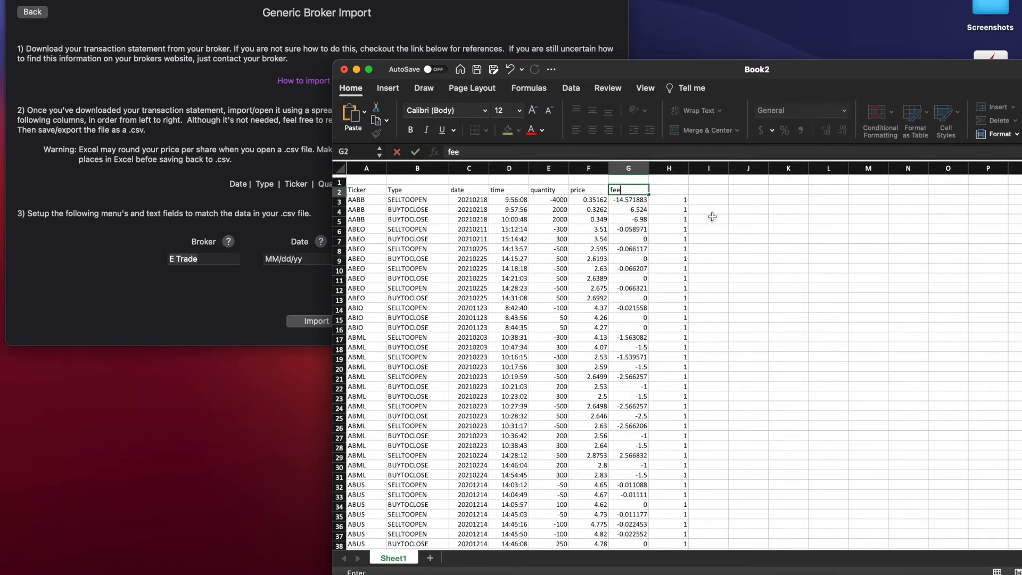
pyautogui.click(697, 220)
pyautogui.scroll(-15, 681, 220)
pyautogui.scroll(15, 681, 220)
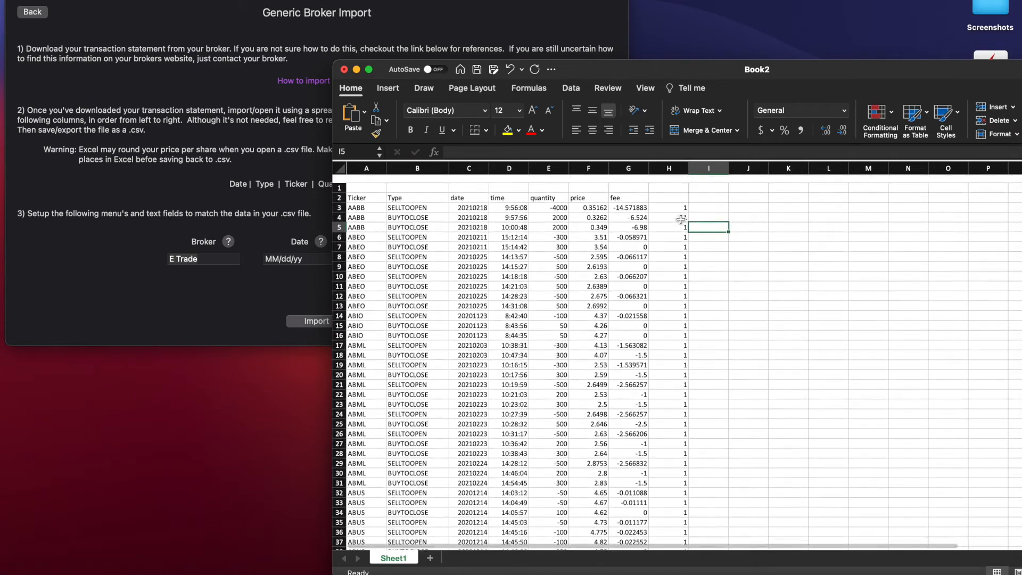
# - Examine the column of 1s after the fee column and the entries in the date and time columns
pyautogui.click(677, 169)
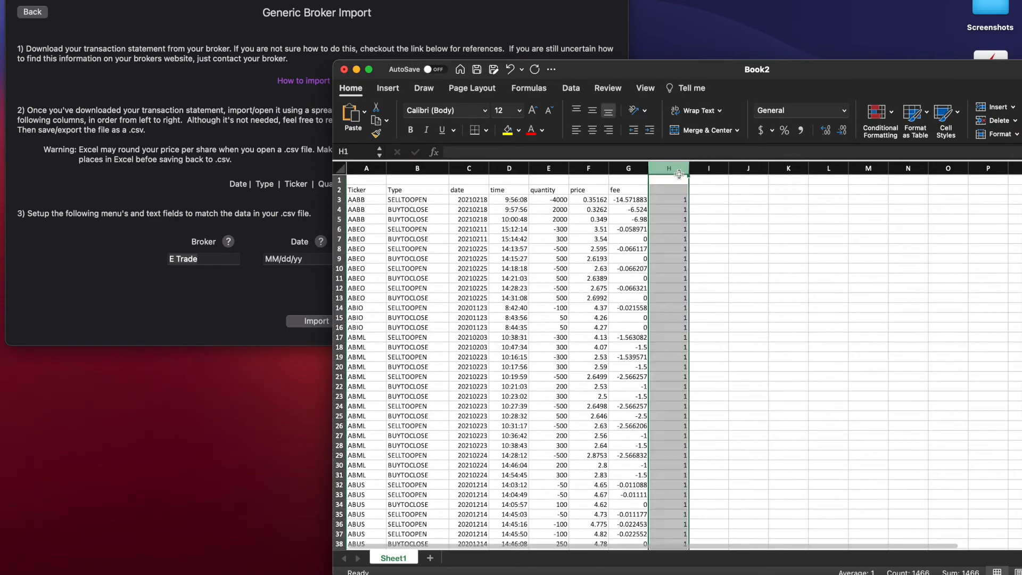
pyautogui.click(744, 285)
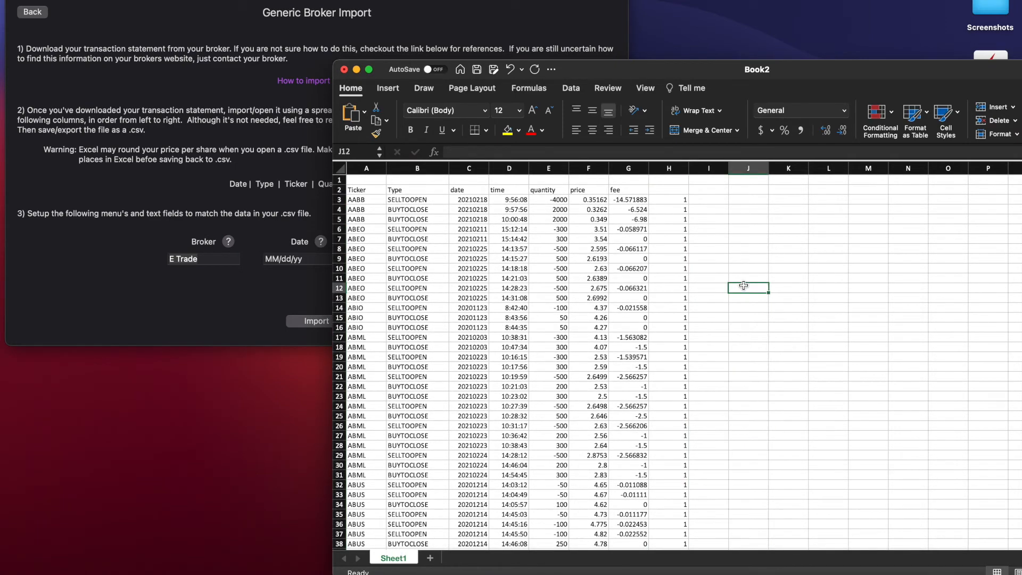
pyautogui.click(470, 192)
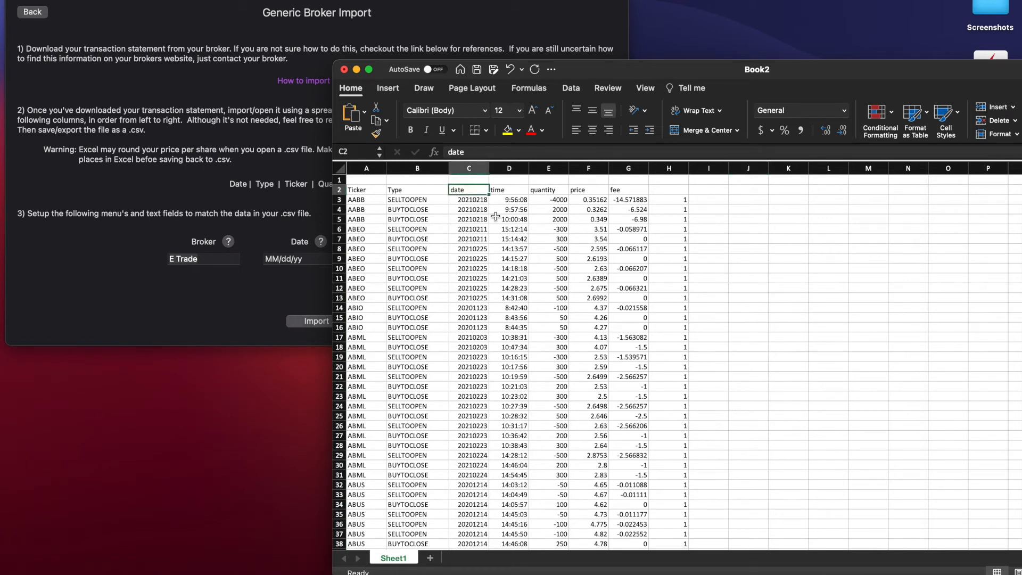
pyautogui.moveTo(477, 204); pyautogui.dragTo(489, 308)
pyautogui.moveTo(519, 223); pyautogui.dragTo(523, 294)
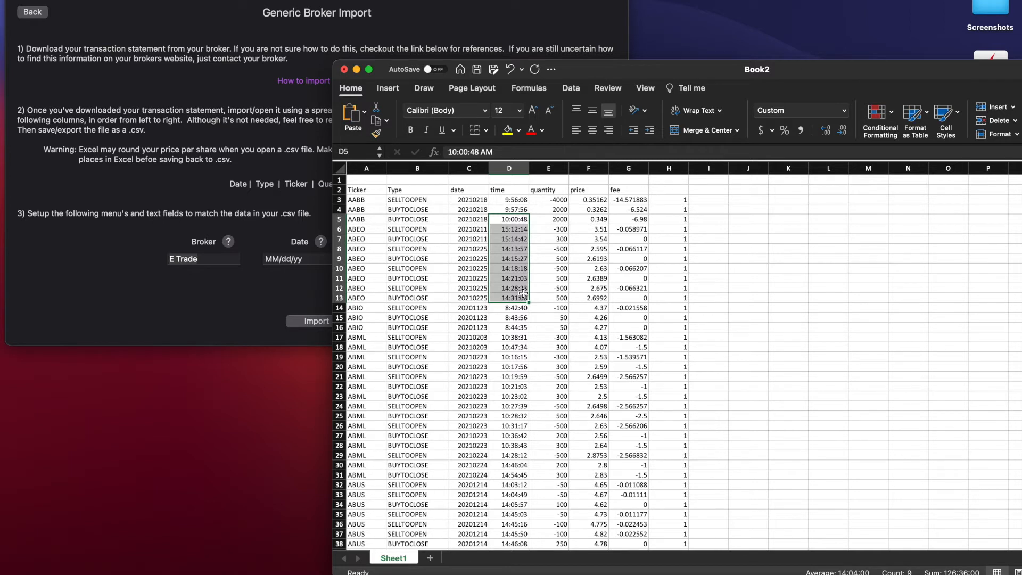
pyautogui.moveTo(512, 328); pyautogui.dragTo(511, 209)
# - Move the date and time columns to the empty columns K and L
pyautogui.moveTo(482, 168); pyautogui.dragTo(510, 169)
pyautogui.press('super+c')
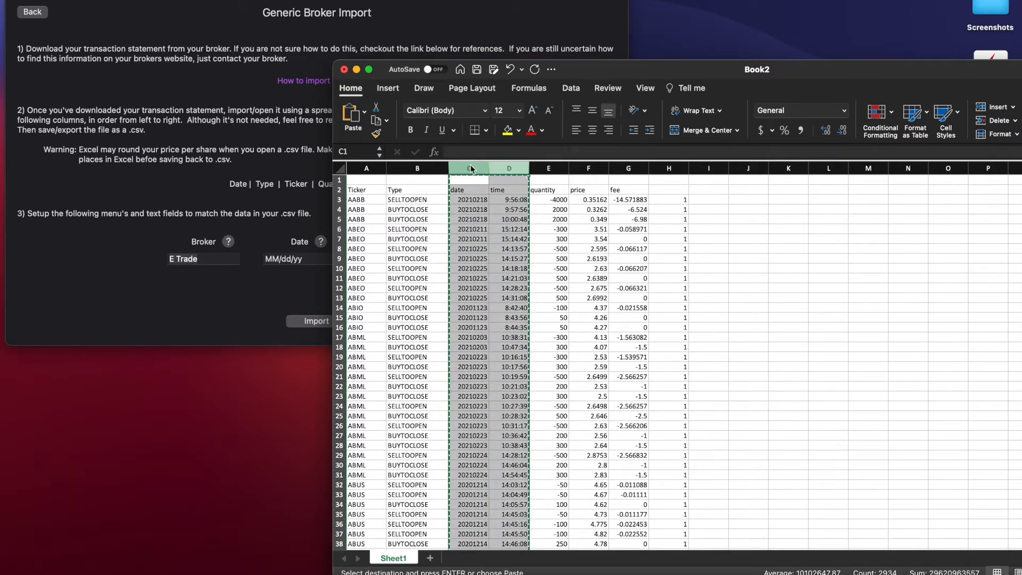
pyautogui.click(787, 168)
pyautogui.press('super+v')
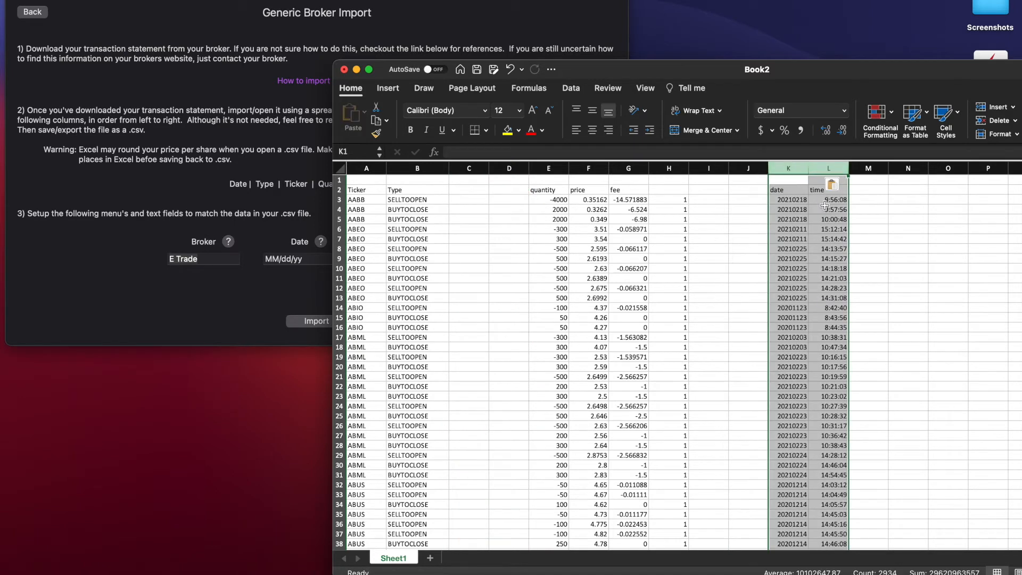
pyautogui.click(901, 219)
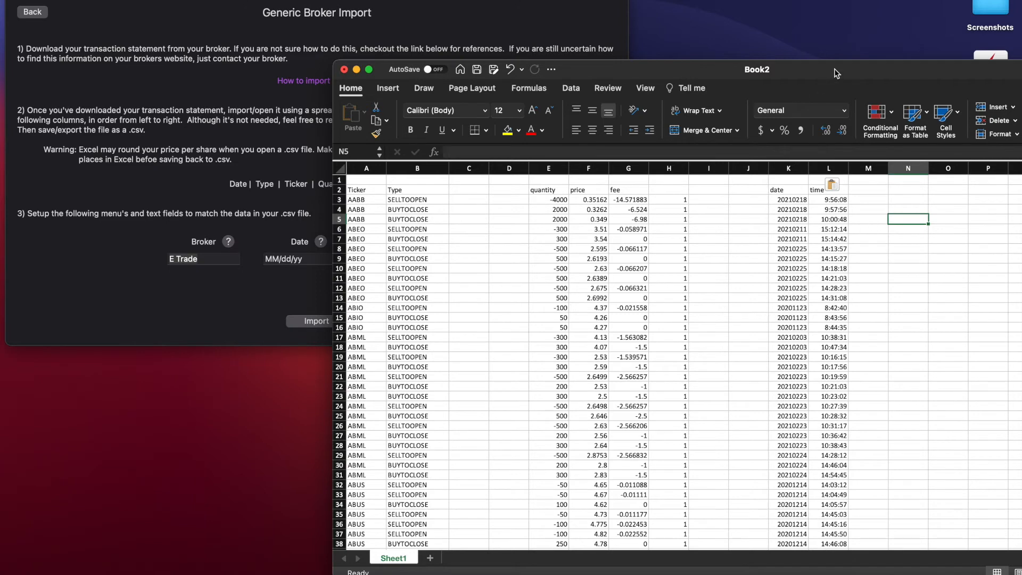
# - Begin a formula in M3 with =CONCAT(K3," ", to join the date with a separating space
pyautogui.moveTo(836, 73); pyautogui.dragTo(707, 23)
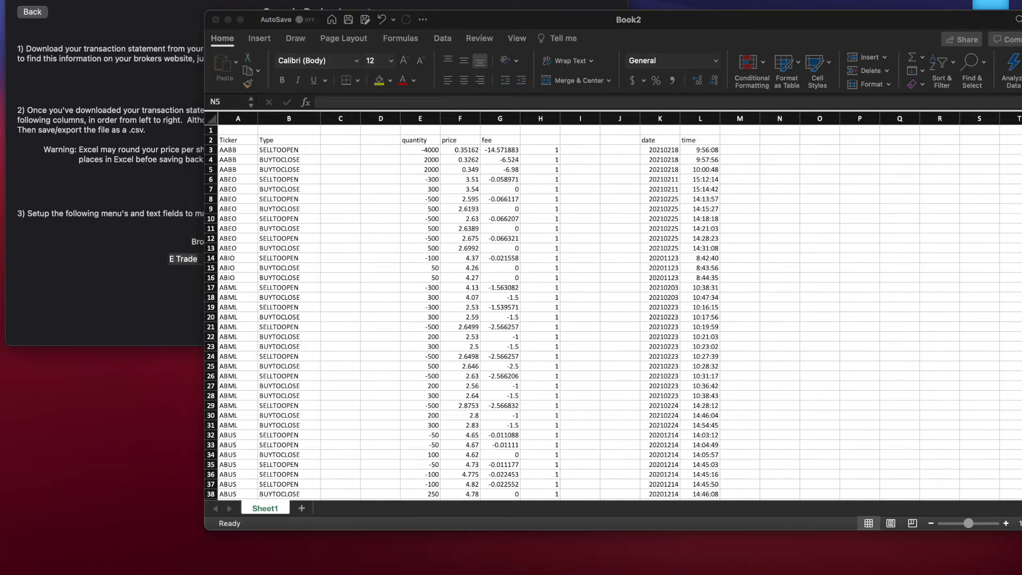
pyautogui.click(740, 157)
pyautogui.click(747, 151)
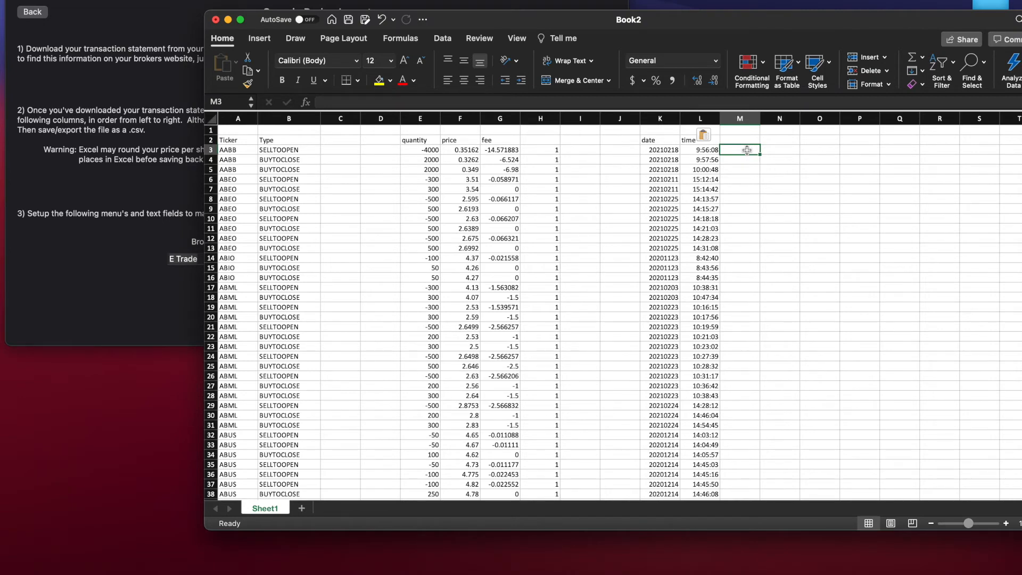
pyautogui.write('=')
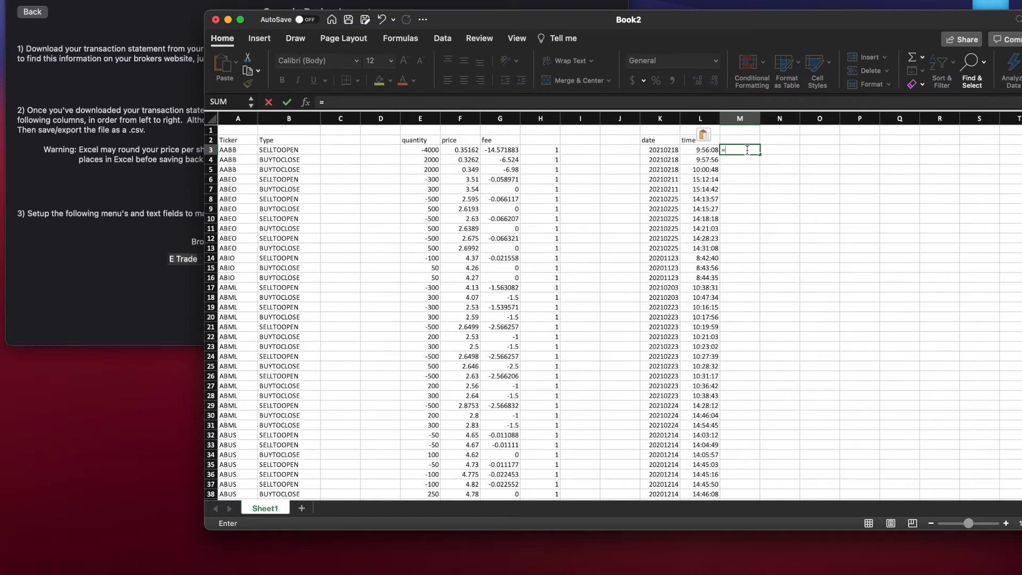
pyautogui.write('con')
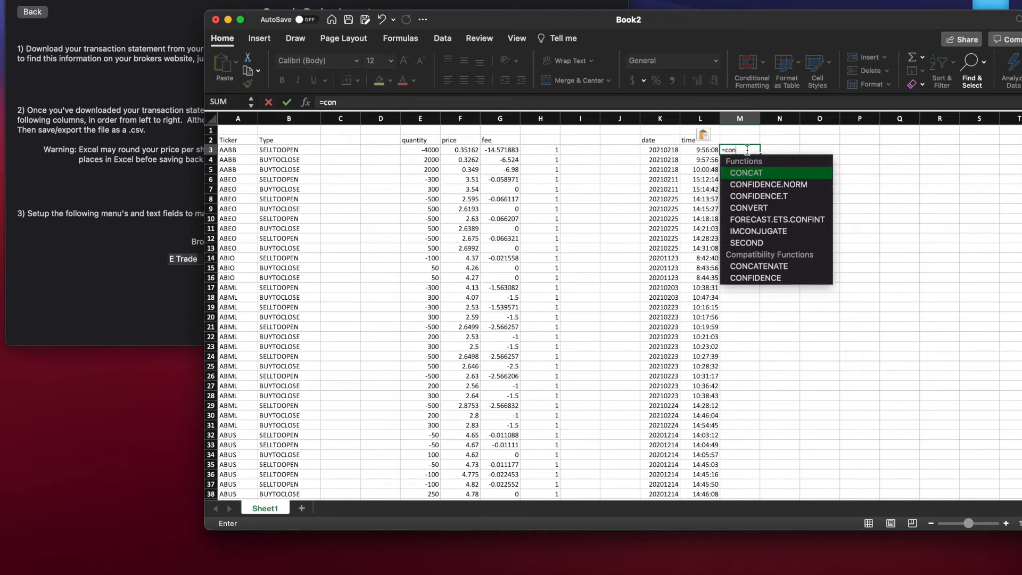
pyautogui.press('Tab')
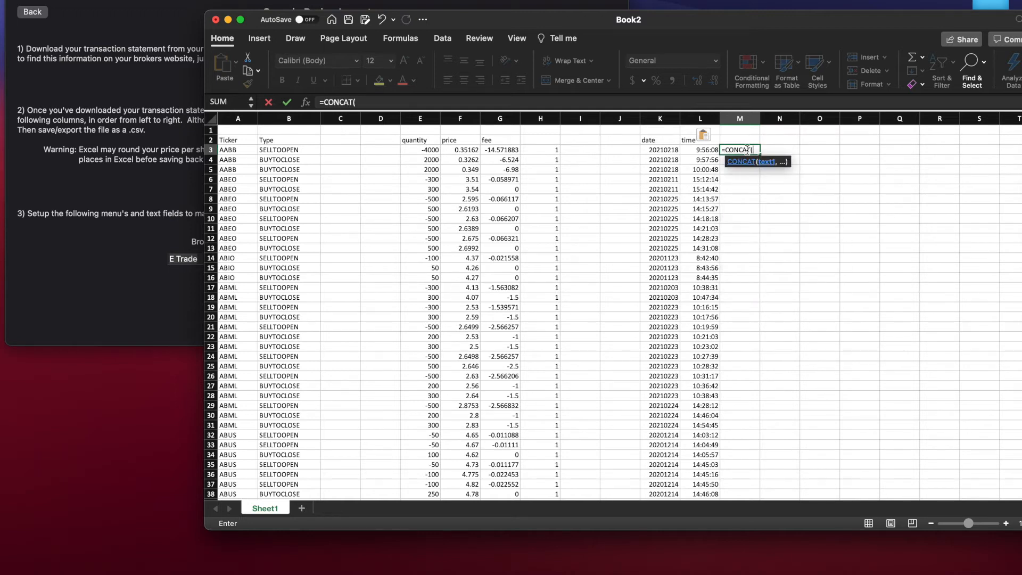
pyautogui.write('K')
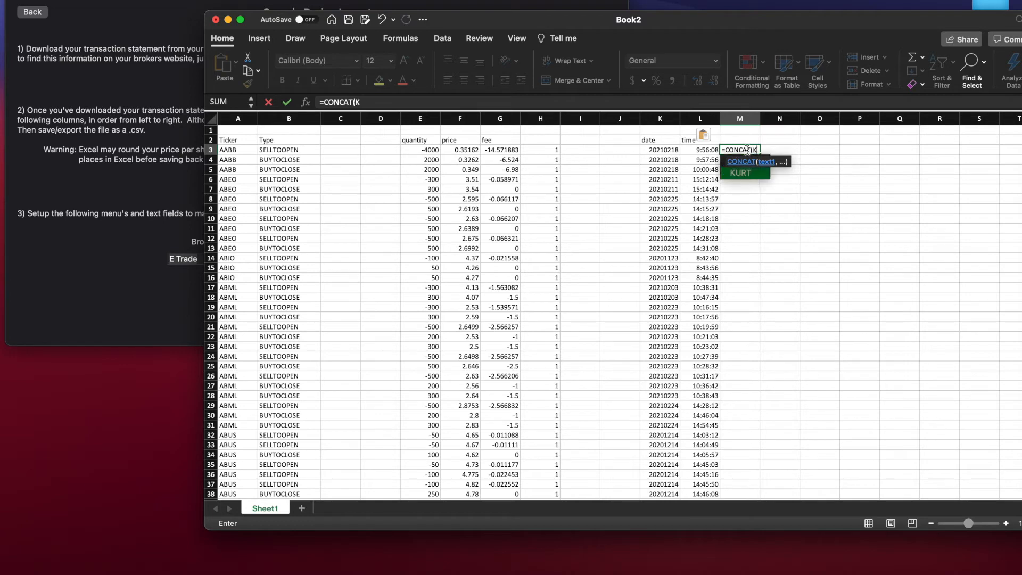
pyautogui.write('3')
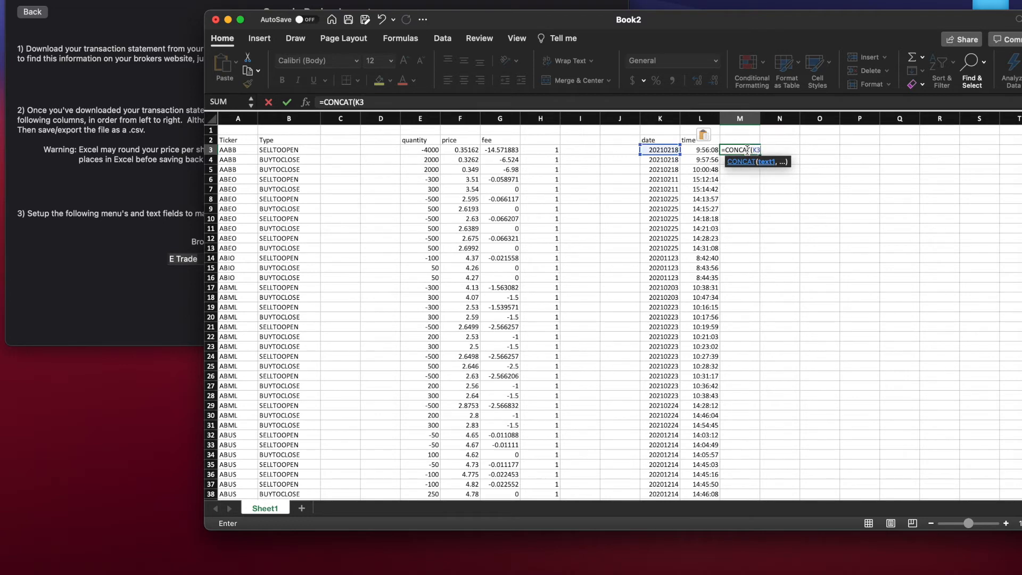
pyautogui.write(',')
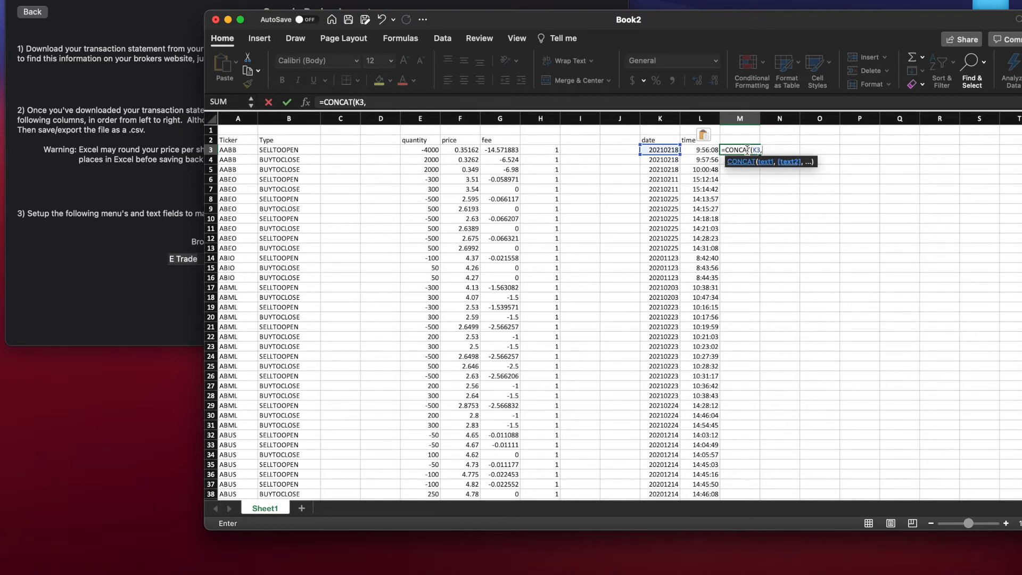
pyautogui.write('" ",')
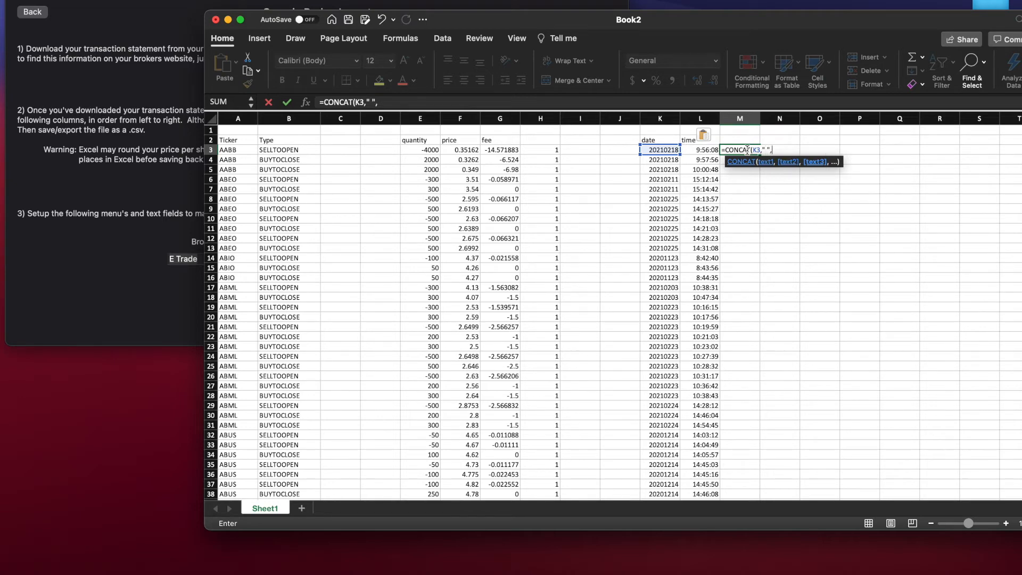
# - Check the import form's date format and complete the M3 formula with TEXT(L3,"HH:MM:SS"))
pyautogui.click(120, 254)
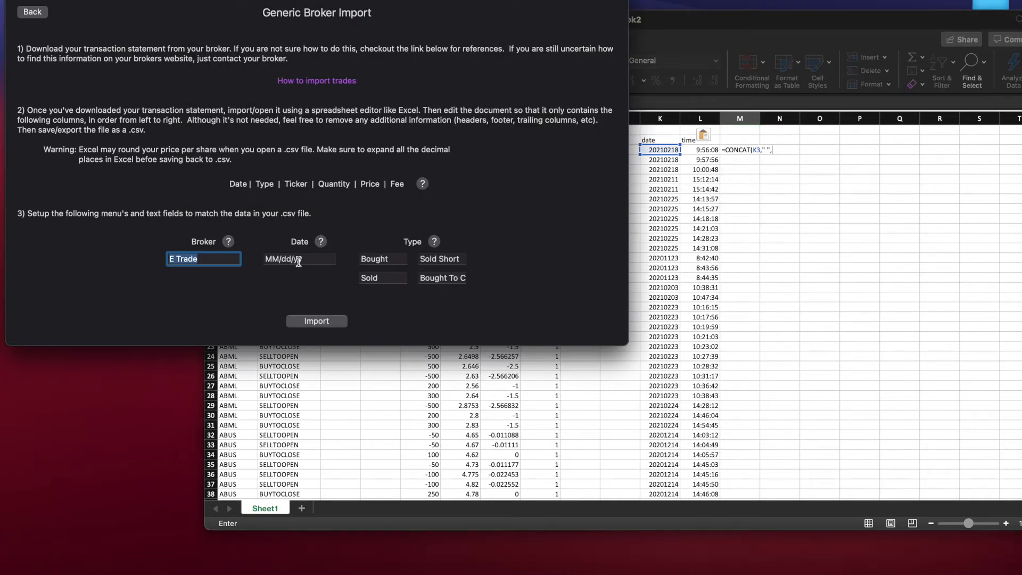
pyautogui.click(743, 149)
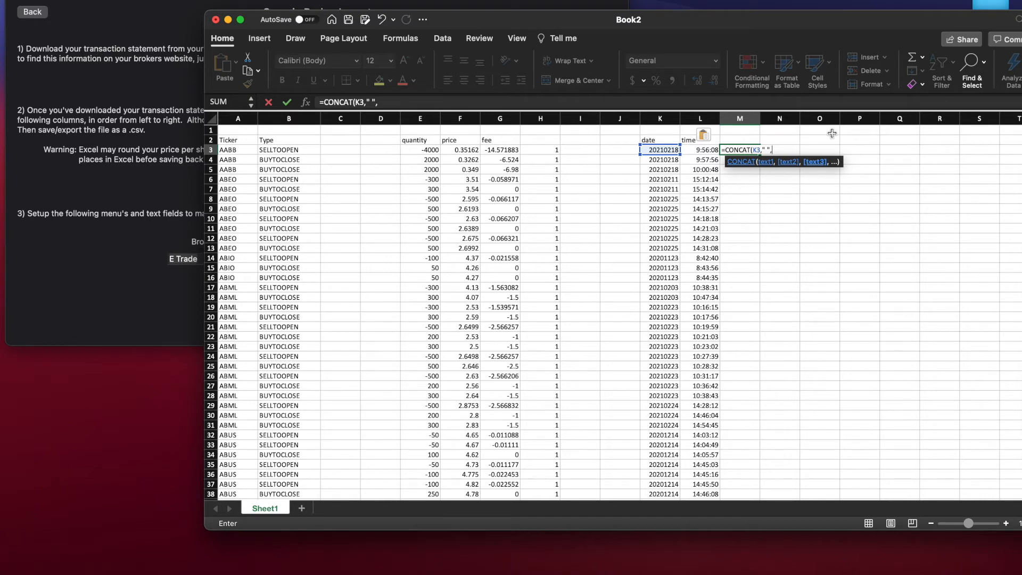
pyautogui.write('TEXT')
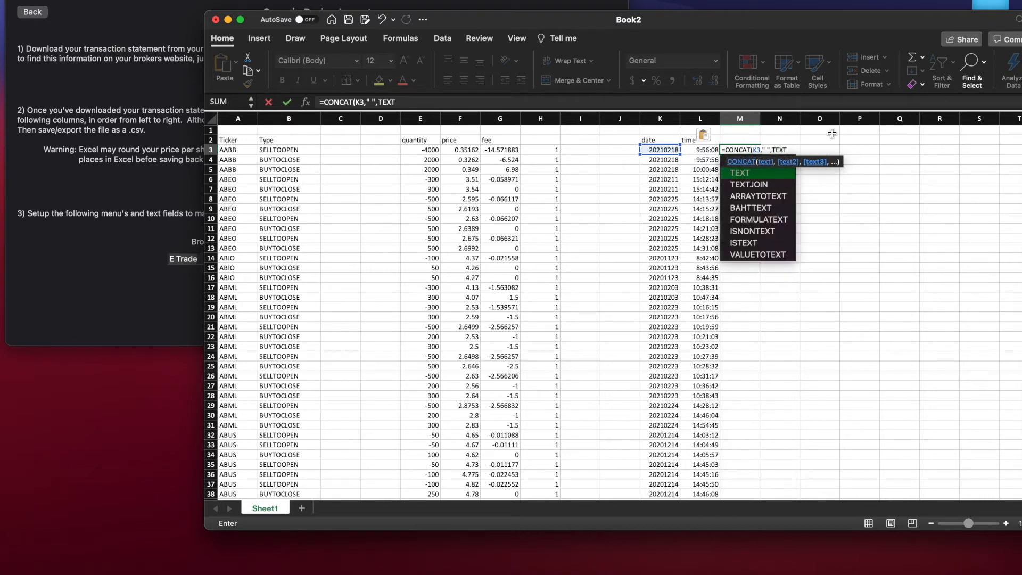
pyautogui.write('(')
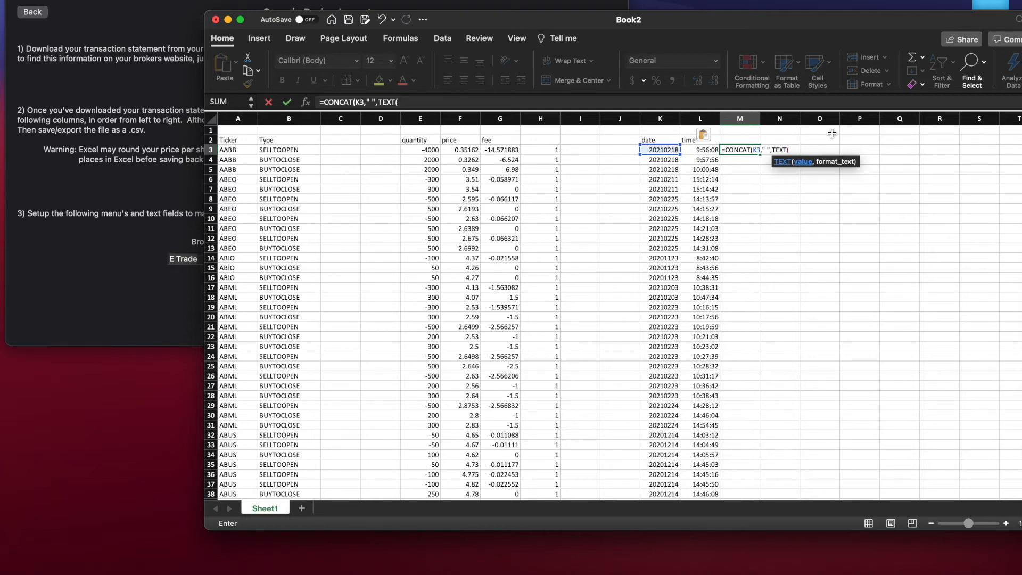
pyautogui.write('L')
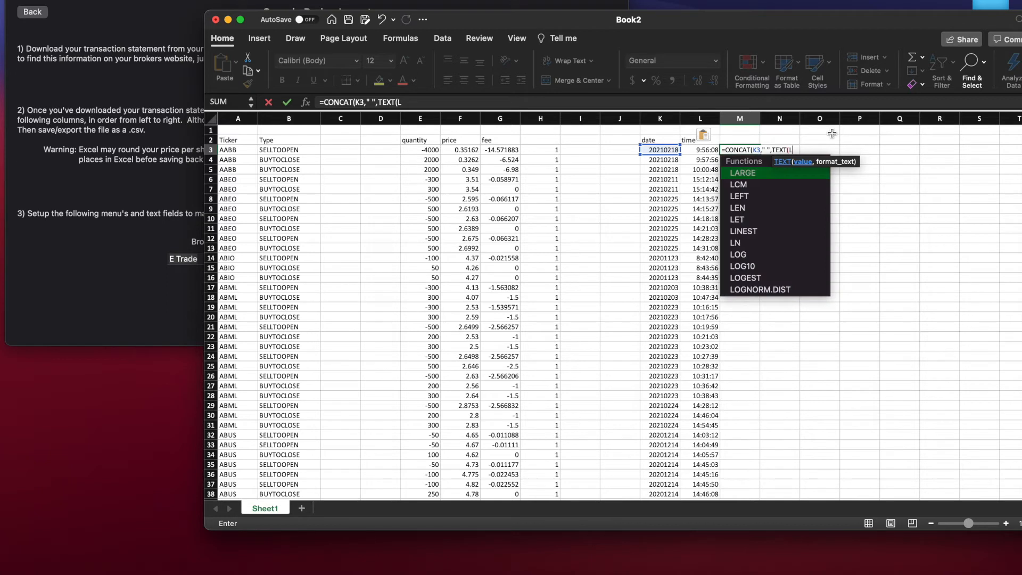
pyautogui.write('3,"HH:MM')
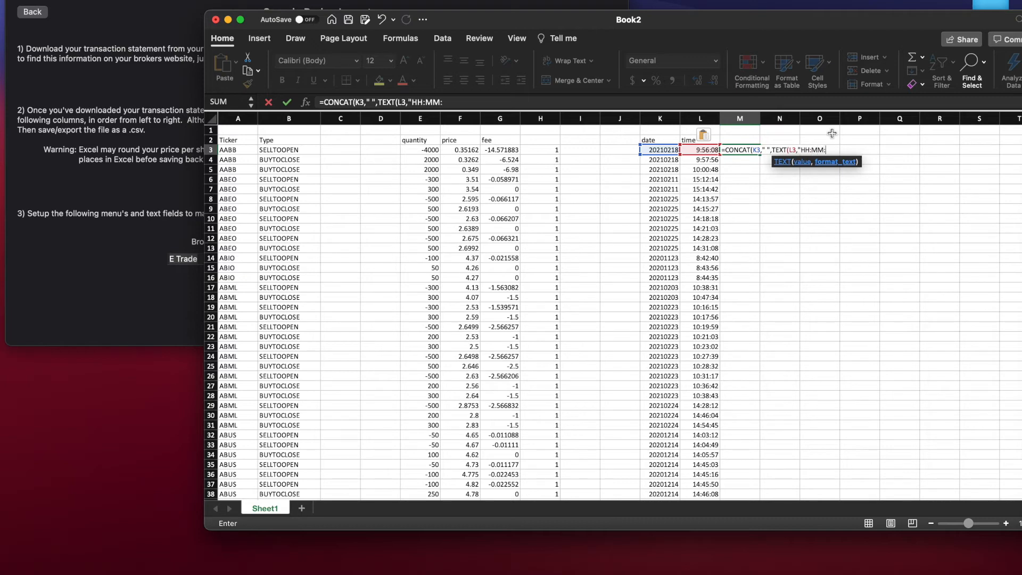
pyautogui.write(':SS")')
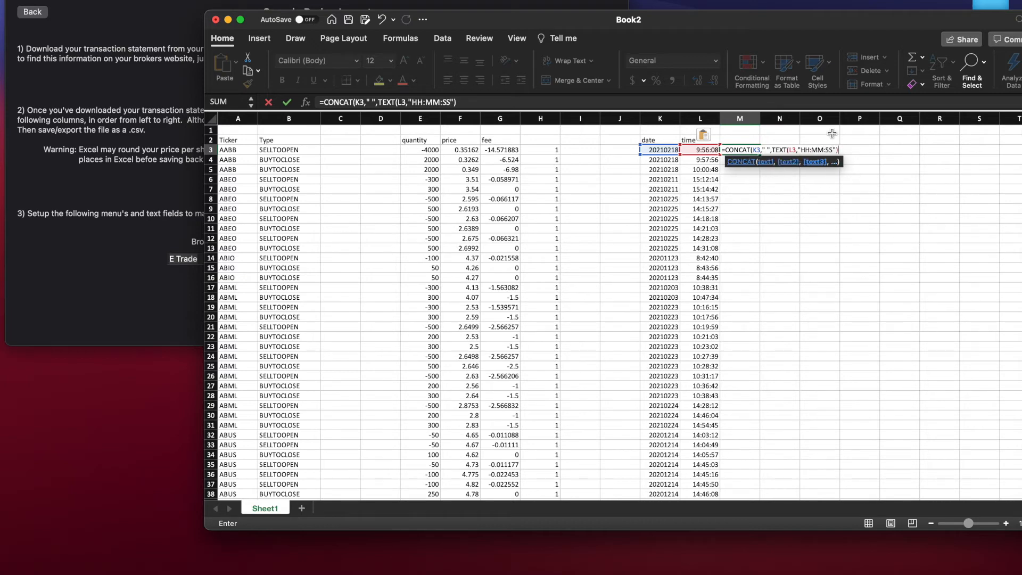
pyautogui.write(')')
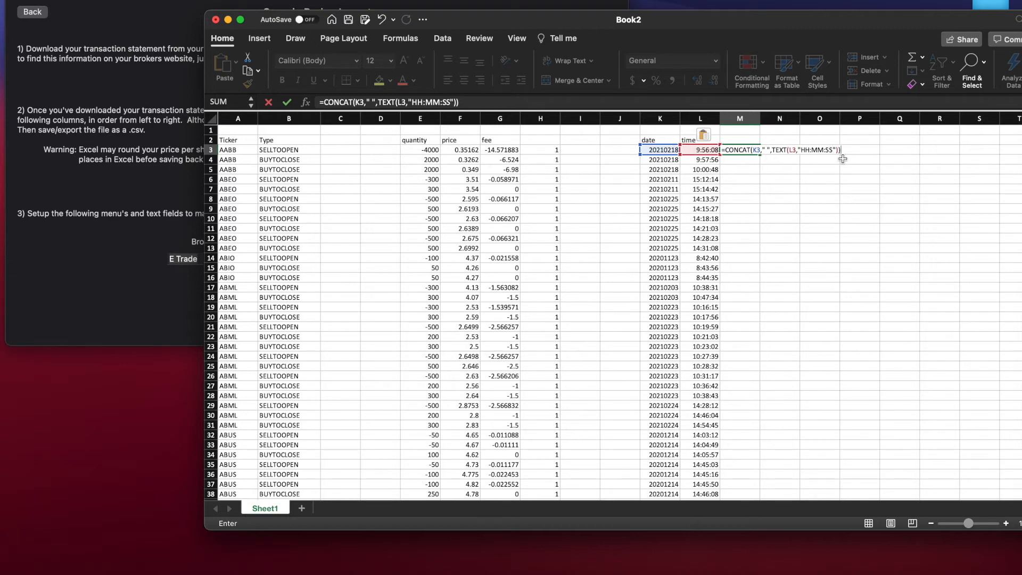
pyautogui.press('Return')
# - Widen column M and fill the combined date and time formula from M3 down to M30
pyautogui.moveTo(761, 118); pyautogui.dragTo(810, 118)
pyautogui.click(794, 150)
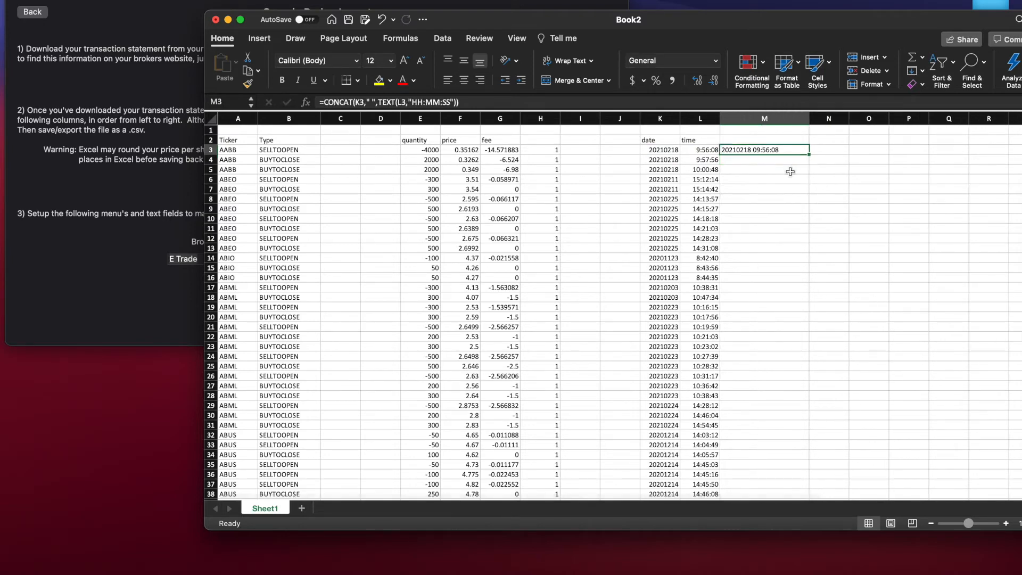
pyautogui.moveTo(809, 154); pyautogui.dragTo(805, 423)
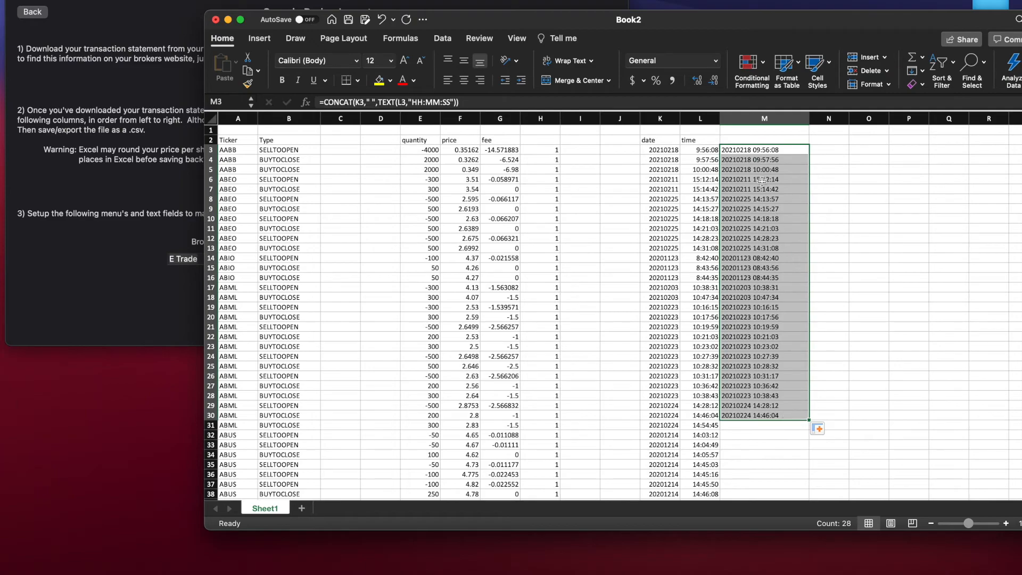
# - Copy the combined date and time formula from M30 down to the last data row, M1468
pyautogui.click(771, 418)
pyautogui.press('super+c')
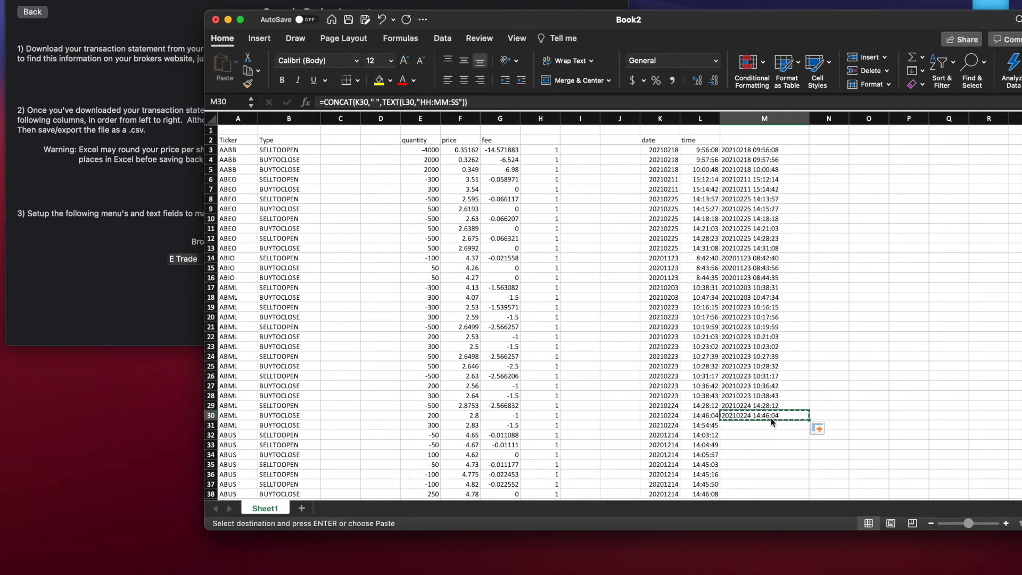
pyautogui.scroll(-20, 771, 417)
pyautogui.scroll(-20, 771, 417)
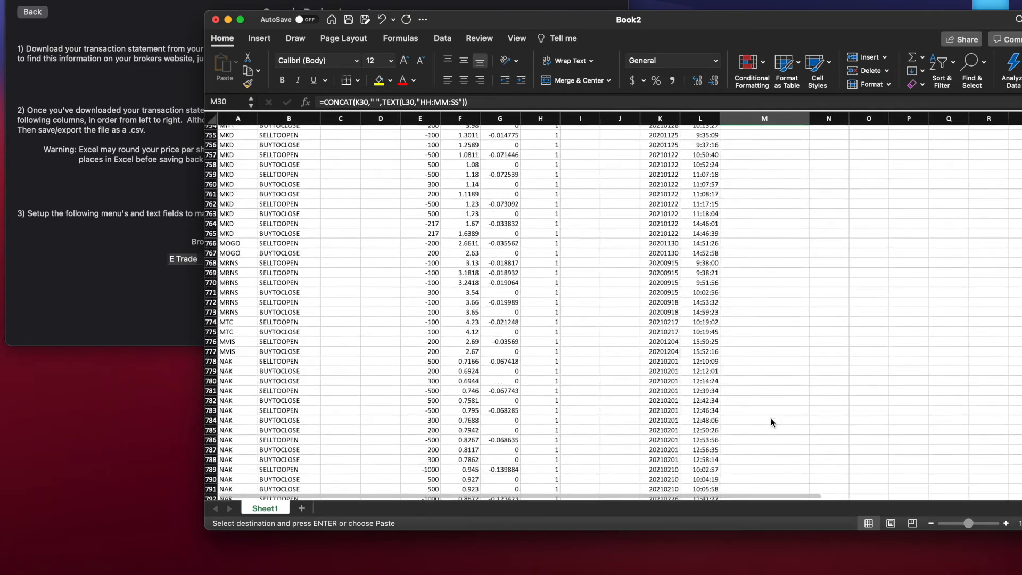
pyautogui.scroll(10, 771, 418)
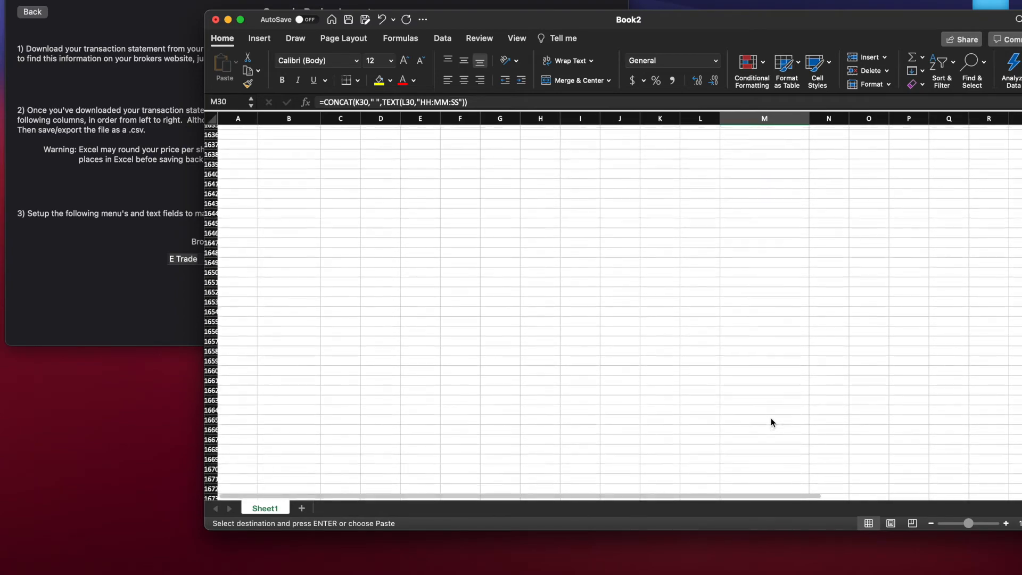
pyautogui.scroll(15, 771, 417)
pyautogui.scroll(-5, 771, 417)
pyautogui.scroll(5, 771, 418)
pyautogui.keyDown('shift'); pyautogui.click(764, 405); pyautogui.keyUp('shift')
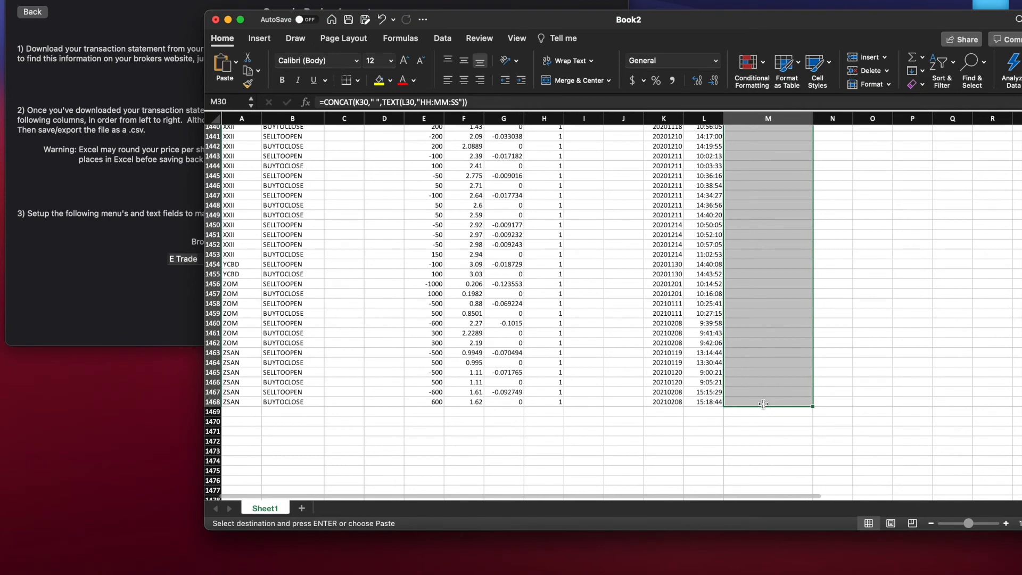
pyautogui.press('super+v')
pyautogui.scroll(-5, 772, 346)
pyautogui.scroll(8, 777, 320)
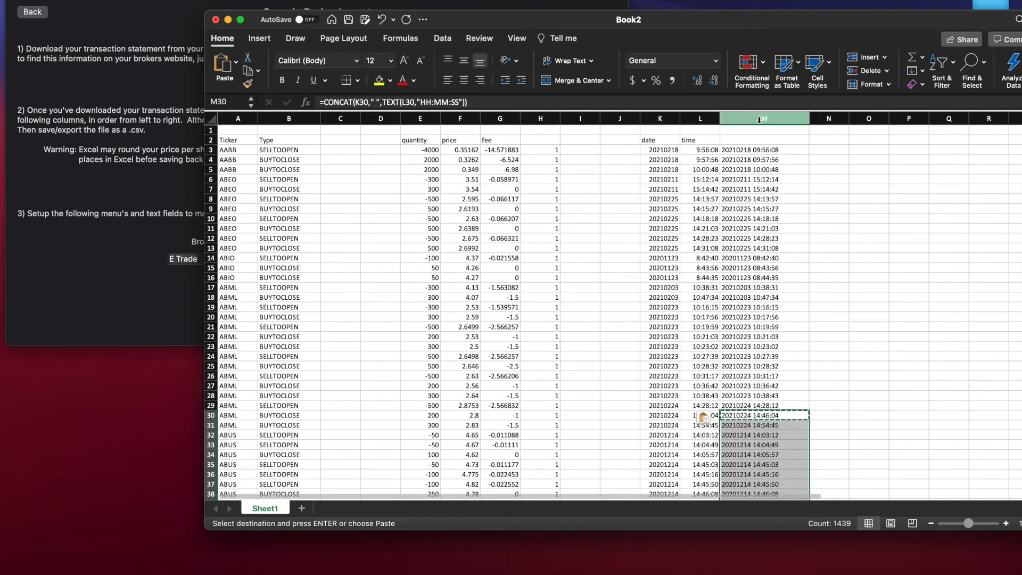
# - Cut the combined date and time column M and insert it before the Ticker column as column A
pyautogui.click(761, 118)
pyautogui.press('super+c')
pyautogui.rightClick(245, 115)
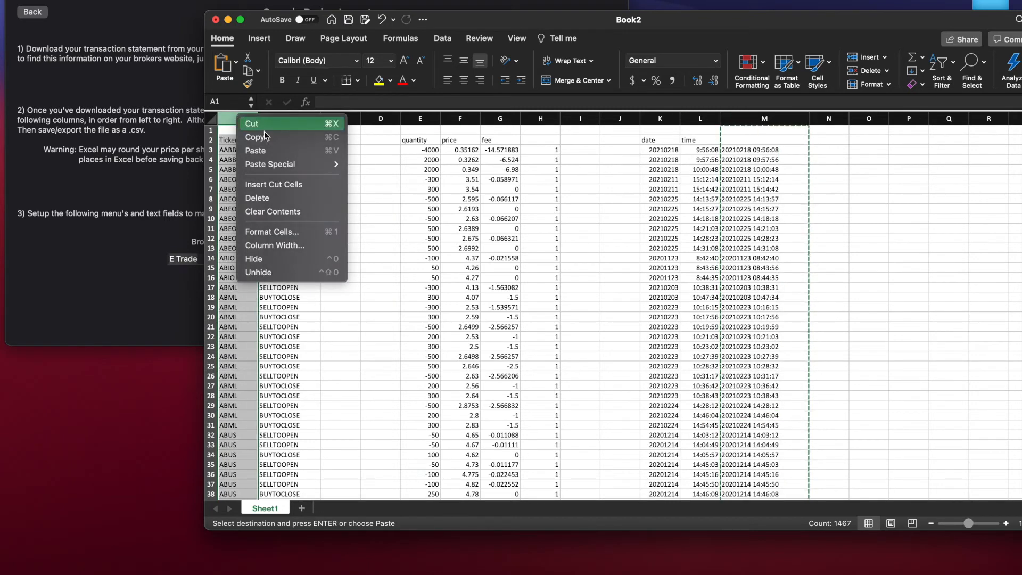
pyautogui.click(292, 186)
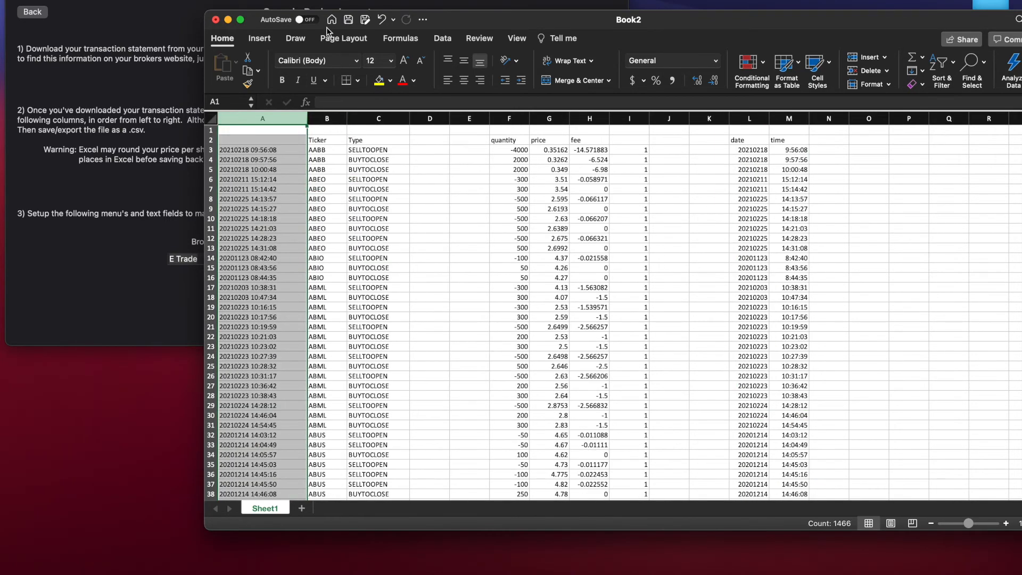
pyautogui.moveTo(519, 28); pyautogui.dragTo(467, 240)
pyautogui.click(240, 357)
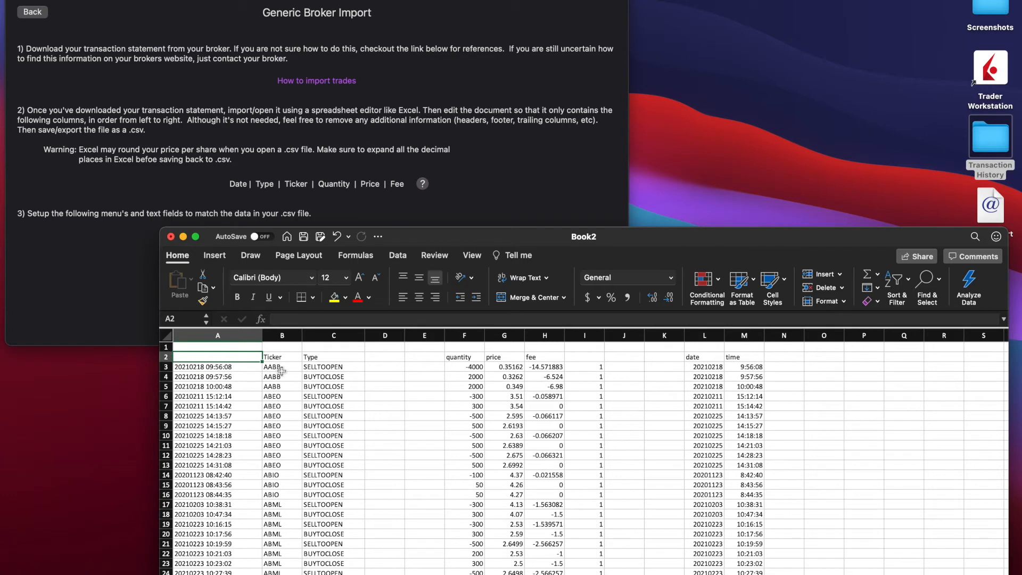
# - Cut the Type column and insert it before the Ticker column to match the import order
pyautogui.click(334, 336)
pyautogui.rightClick(338, 337)
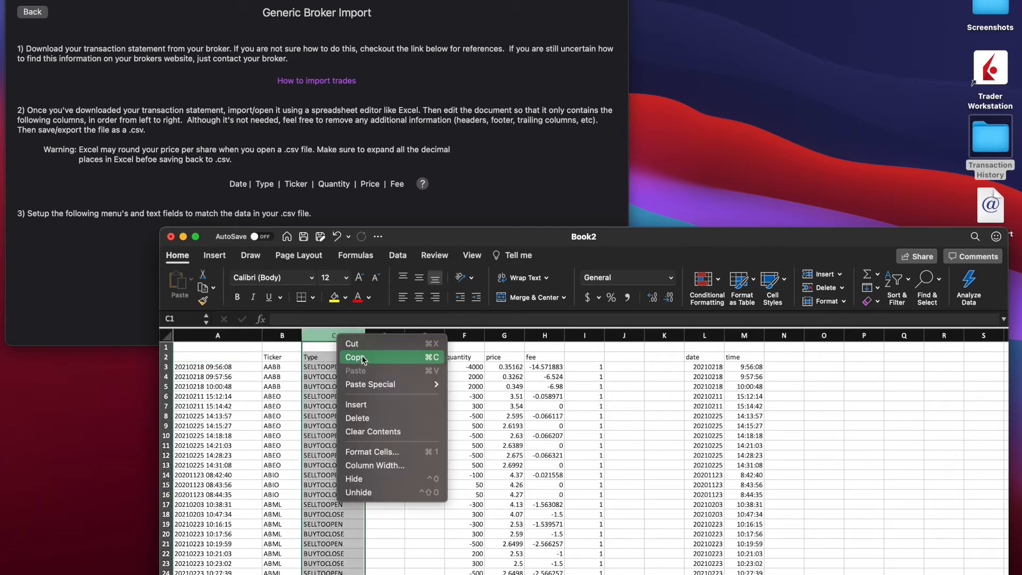
pyautogui.click(365, 343)
pyautogui.click(290, 337)
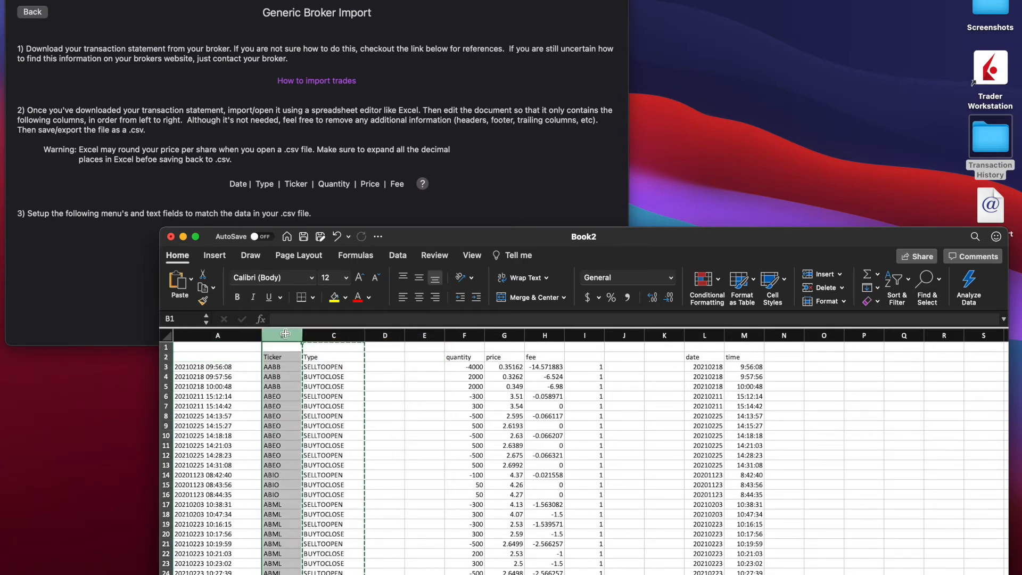
pyautogui.rightClick(289, 337)
pyautogui.click(312, 401)
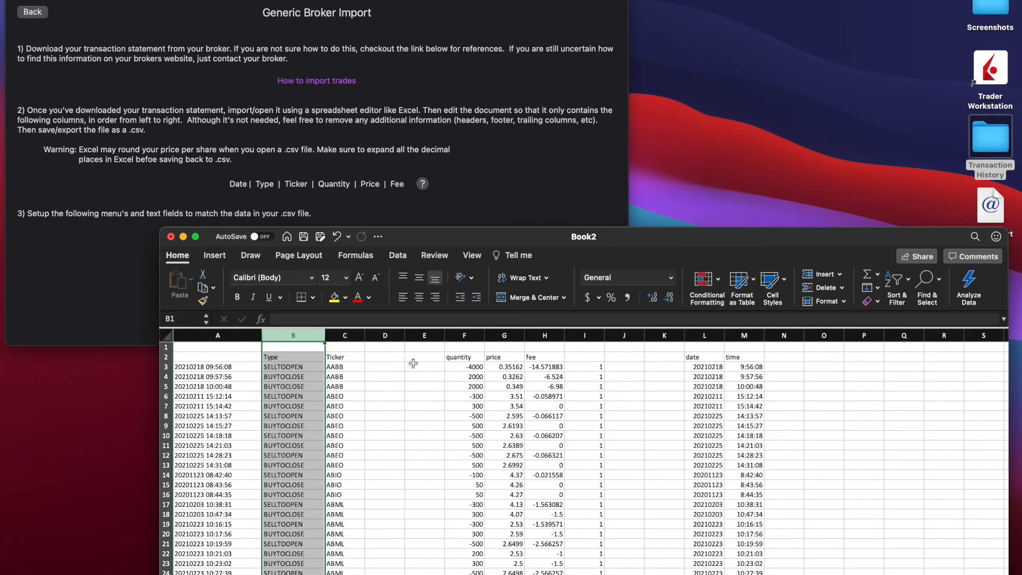
# - Delete the empty columns D and E between Ticker and quantity
pyautogui.click(465, 336)
pyautogui.moveTo(385, 336); pyautogui.dragTo(421, 337)
pyautogui.rightClick(421, 336)
pyautogui.click(455, 421)
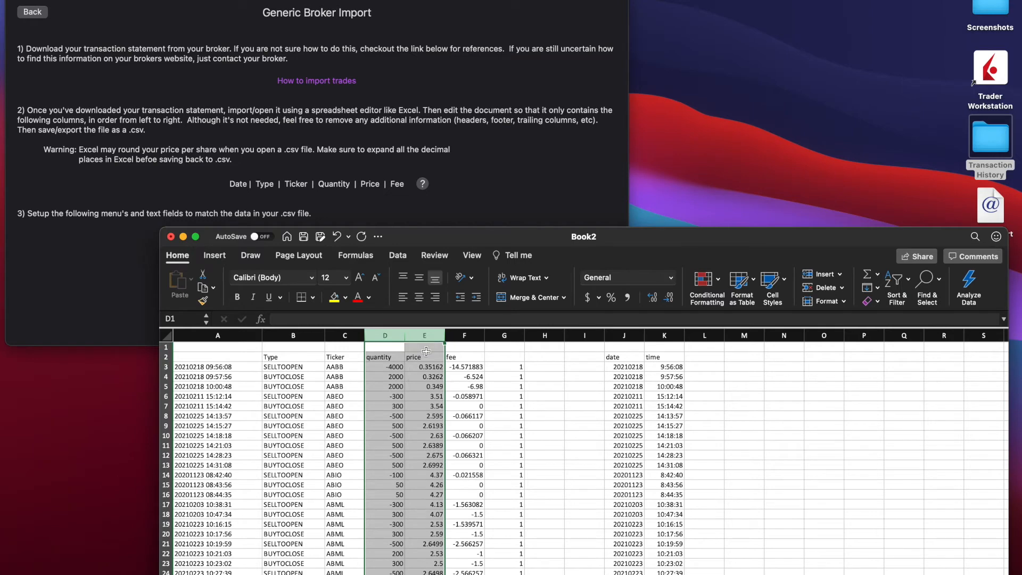
pyautogui.click(476, 356)
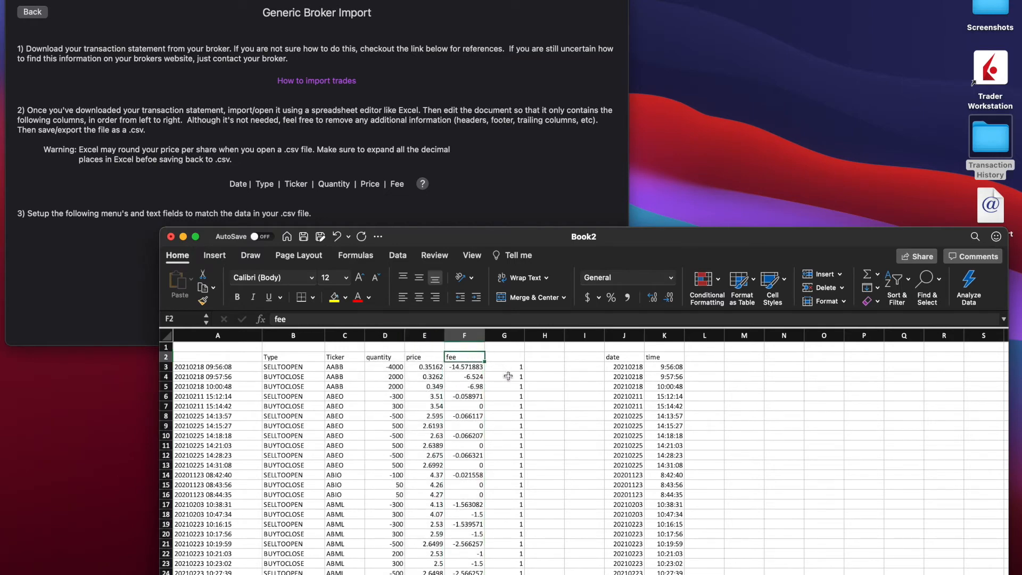
# - Save the workbook as ib_transactions in the Transaction History folder on the Desktop
pyautogui.moveTo(477, 238); pyautogui.dragTo(517, 133)
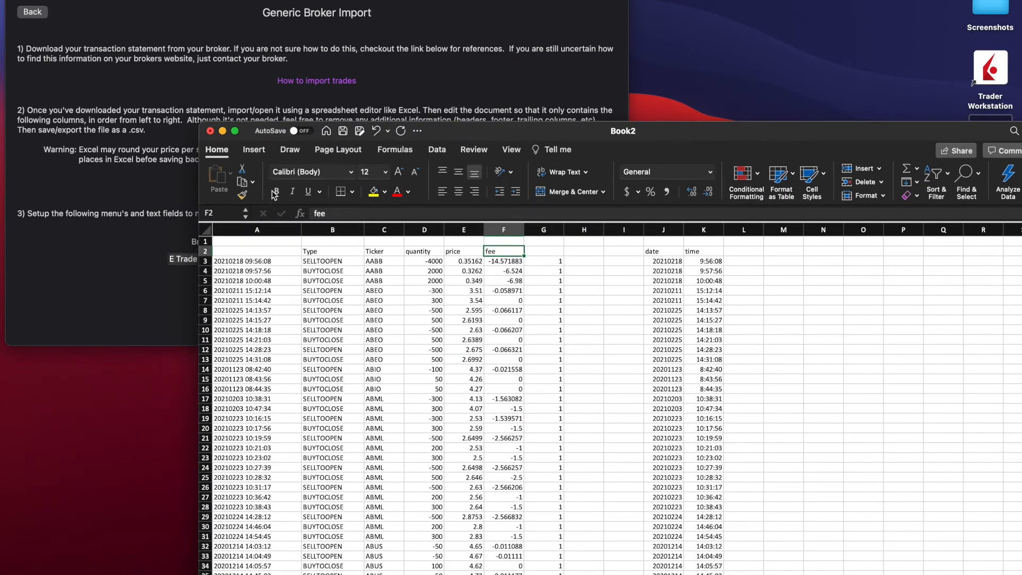
pyautogui.press('super+s')
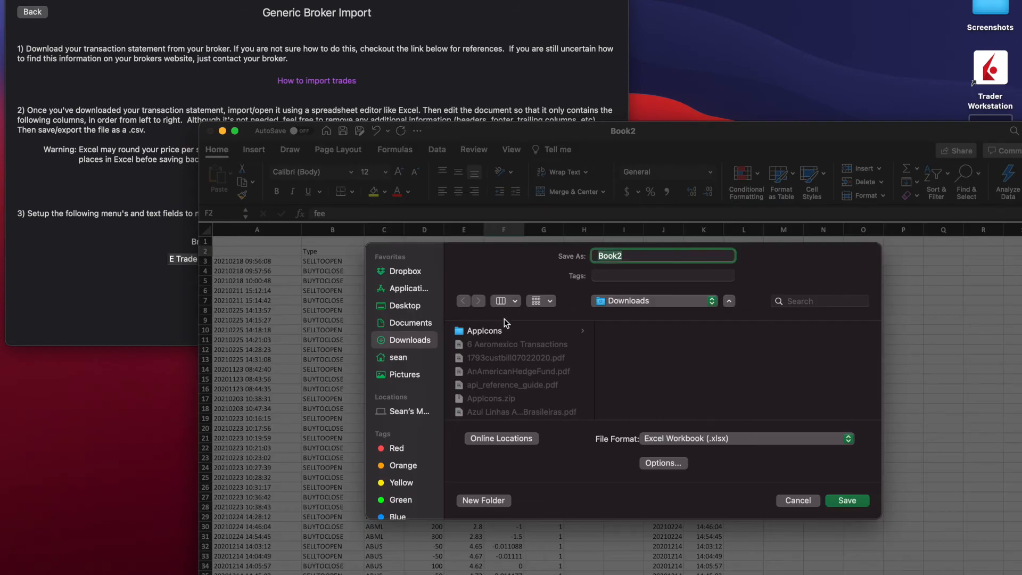
pyautogui.write('ib')
pyautogui.write('actions')
pyautogui.click(399, 307)
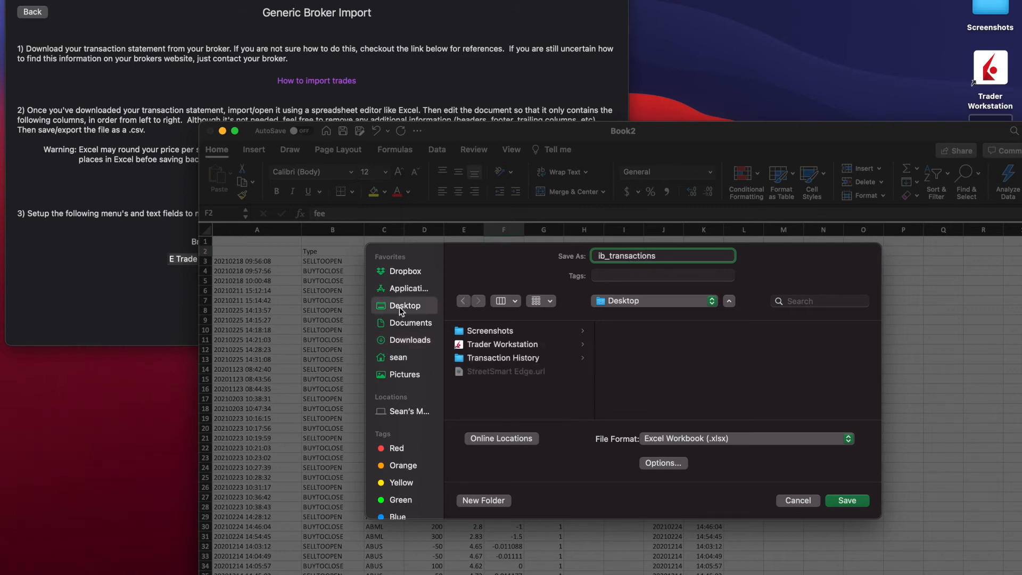
pyautogui.click(508, 357)
pyautogui.click(861, 503)
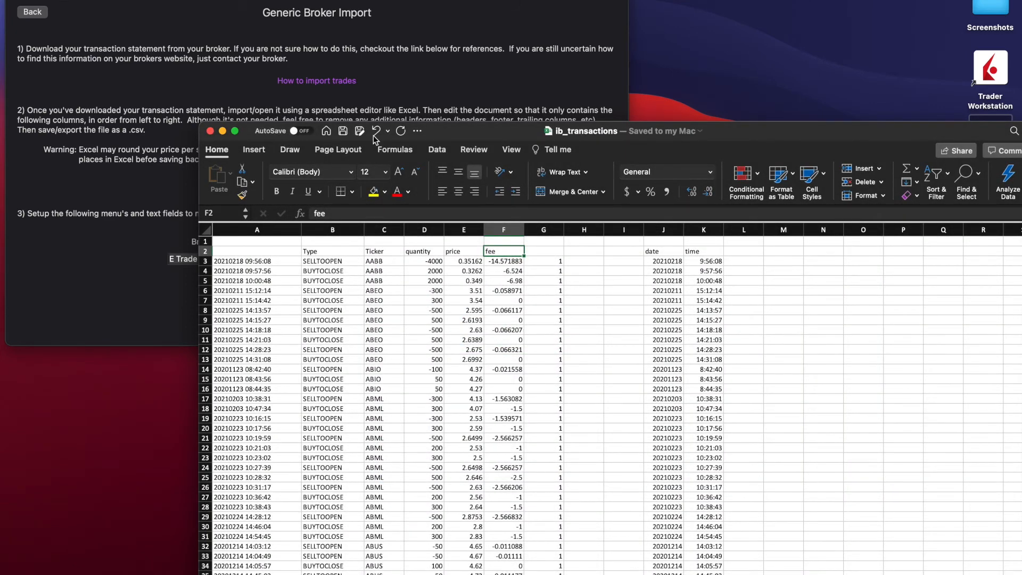
# - Uncover the Generic Broker Import form and set its broker to Interactive Brokers
pyautogui.moveTo(500, 134); pyautogui.dragTo(401, 358)
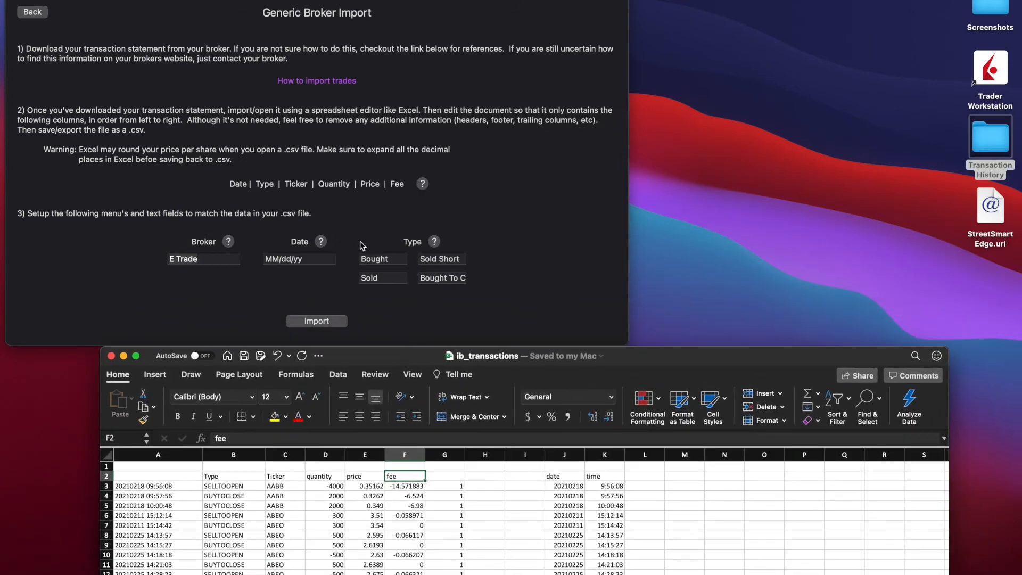
pyautogui.click(218, 261)
pyautogui.press('BackSpace')
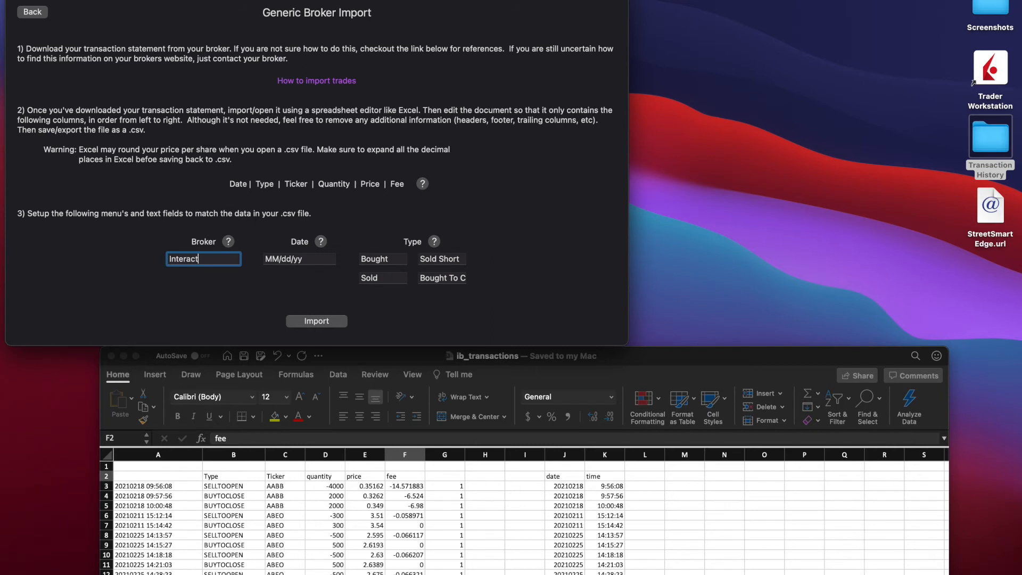
pyautogui.write('Interactive Brokers')
pyautogui.press('Tab')
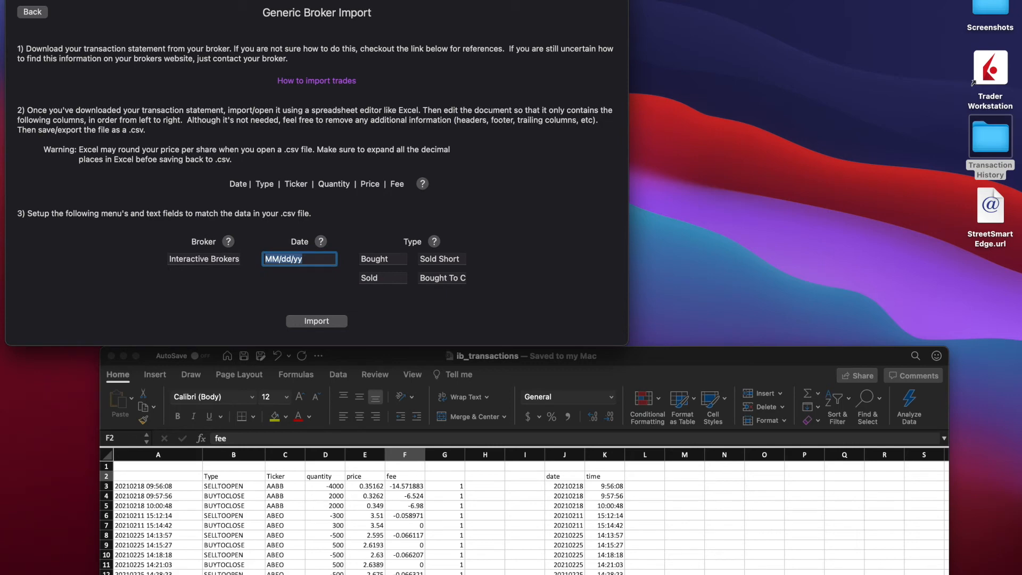
# - Examine the date help's example formats with and without time, and its link to further examples
pyautogui.click(321, 241)
pyautogui.moveTo(298, 376); pyautogui.dragTo(241, 341)
pyautogui.moveTo(322, 425); pyautogui.dragTo(239, 409)
pyautogui.moveTo(344, 453); pyautogui.dragTo(236, 453)
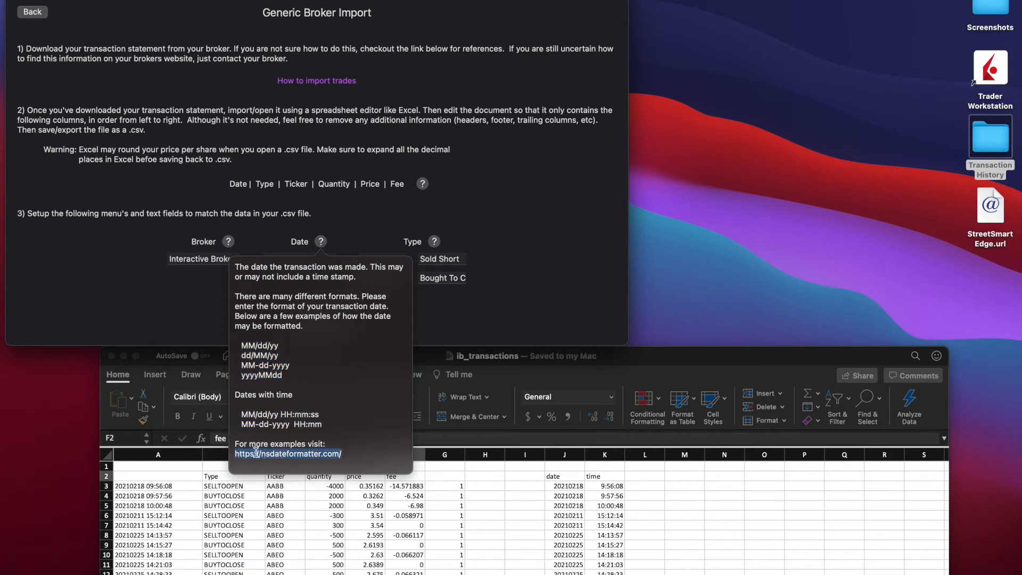
pyautogui.click(369, 224)
pyautogui.click(312, 259)
pyautogui.click(321, 242)
pyautogui.moveTo(283, 376); pyautogui.dragTo(243, 378)
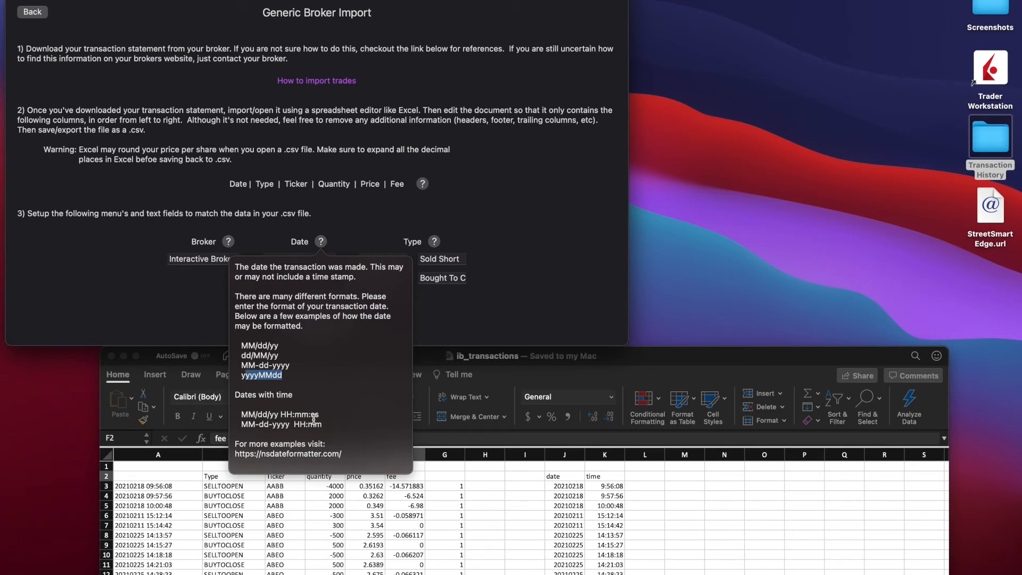
pyautogui.moveTo(322, 414); pyautogui.dragTo(280, 416)
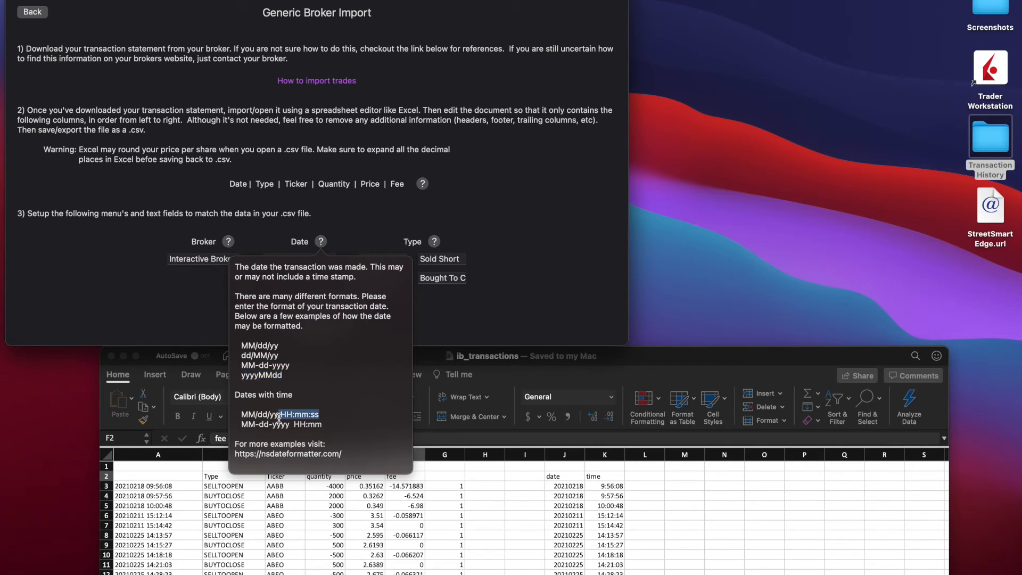
pyautogui.click(353, 245)
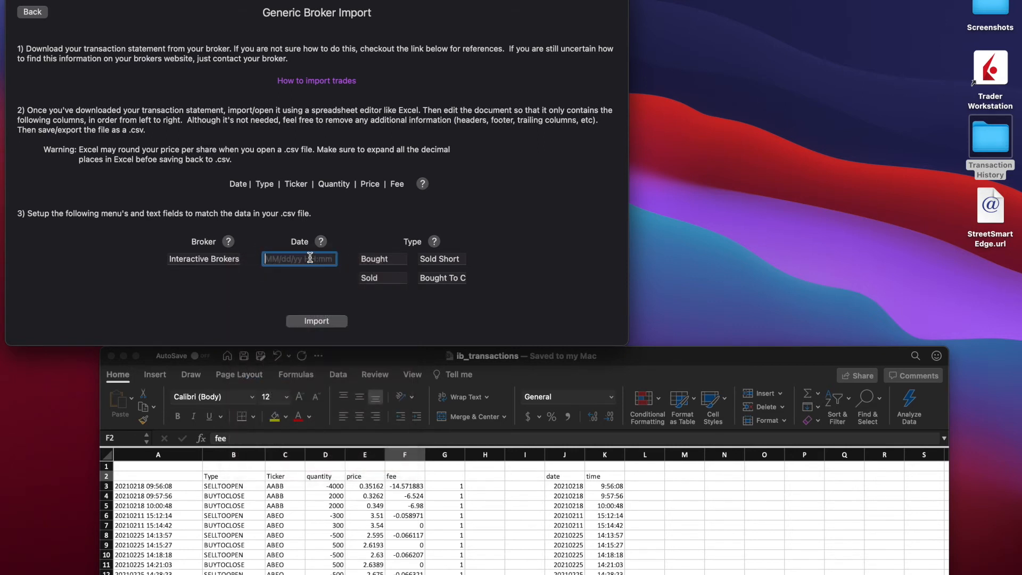
# - Set the import date format to yyyyMMdd HH:mm:ss, checking it against the date help examples
pyautogui.write('yyyyMMdd')
pyautogui.click(321, 241)
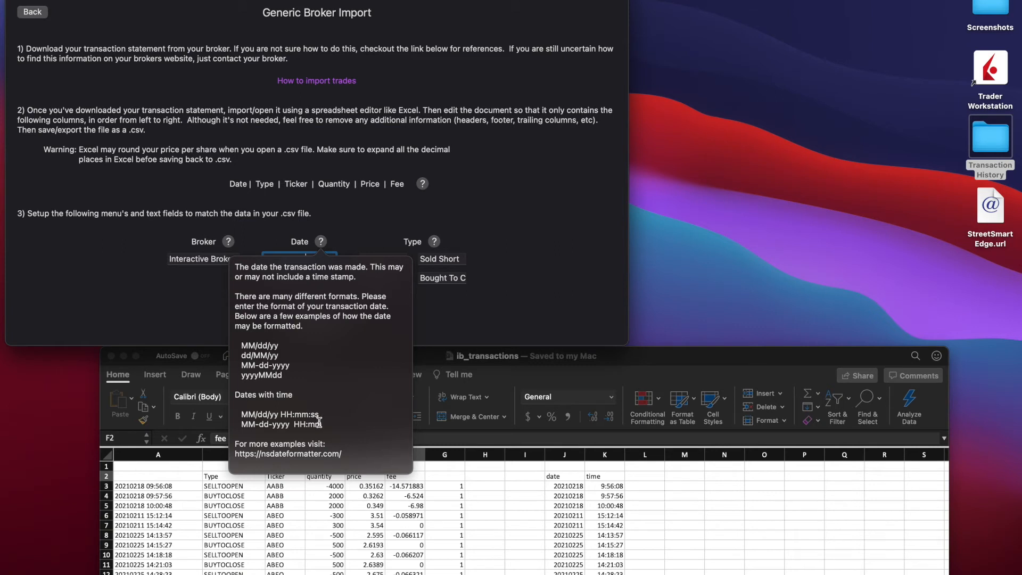
pyautogui.click(389, 229)
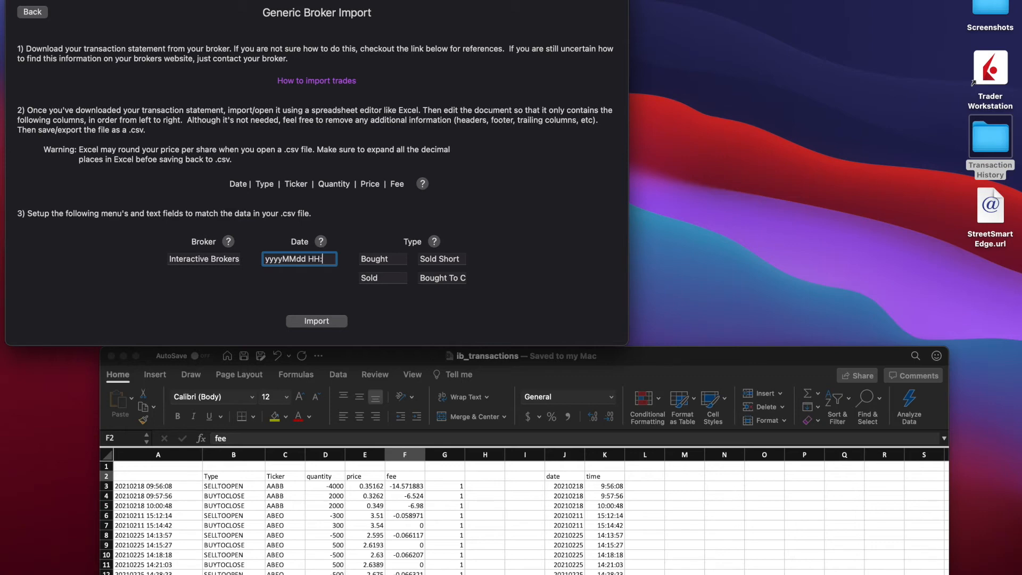
pyautogui.write('HH:mm:ss')
pyautogui.click(321, 241)
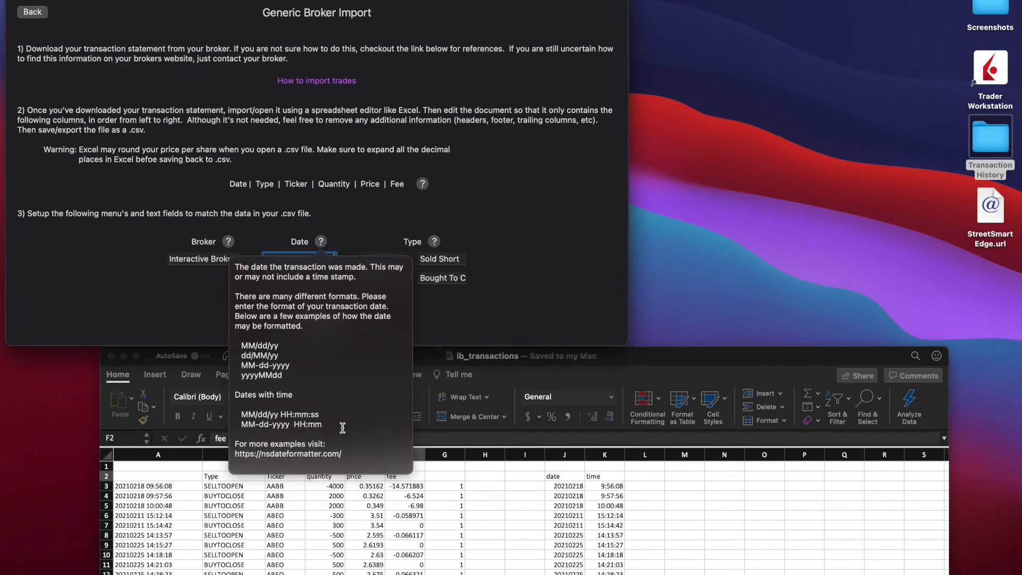
pyautogui.click(452, 329)
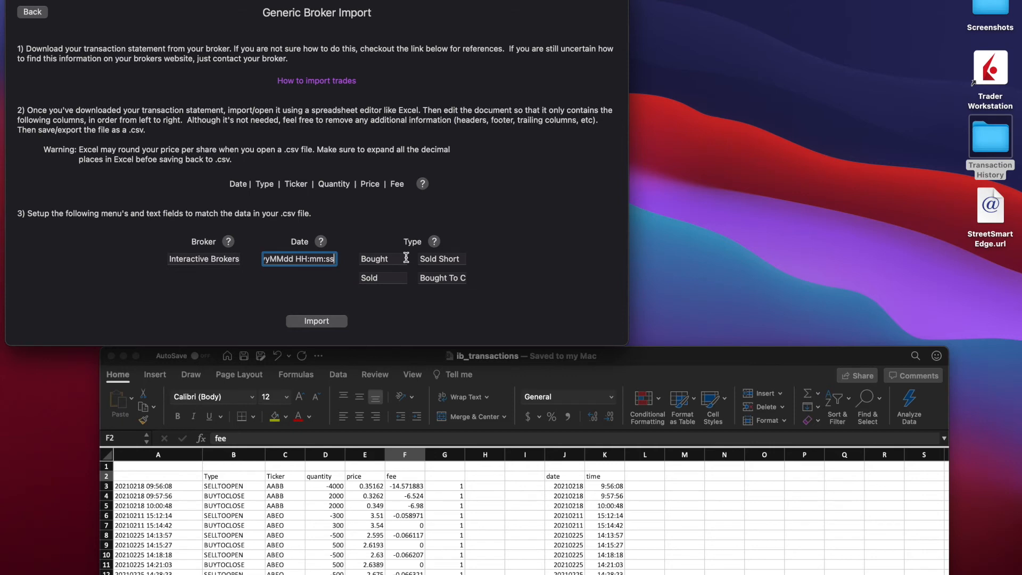
# - Check the Type values in the spreadsheet and set the import form's Bought type to BUYTOOPEN
pyautogui.scroll(-3, 269, 514)
pyautogui.scroll(3, 269, 515)
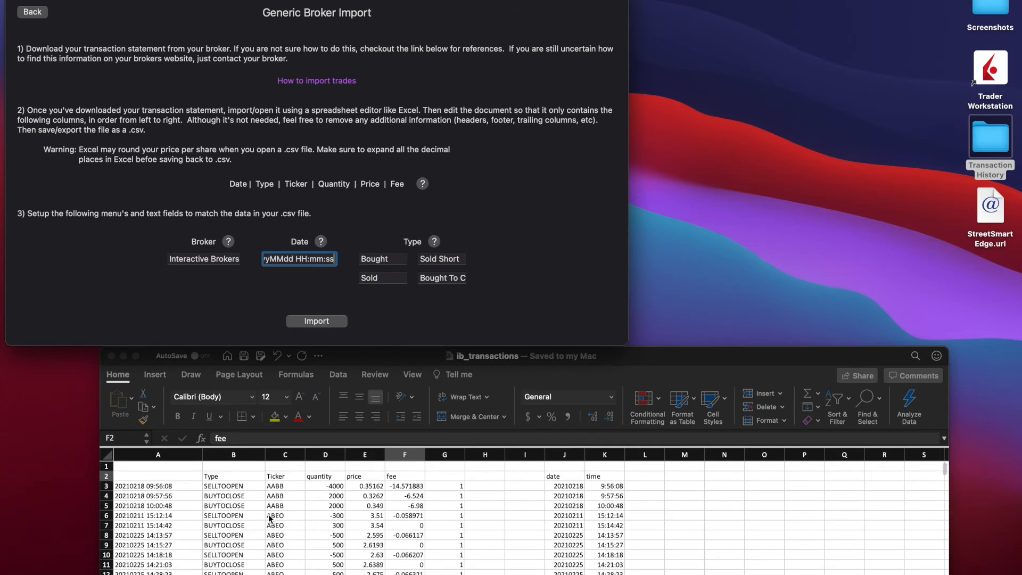
pyautogui.click(388, 259)
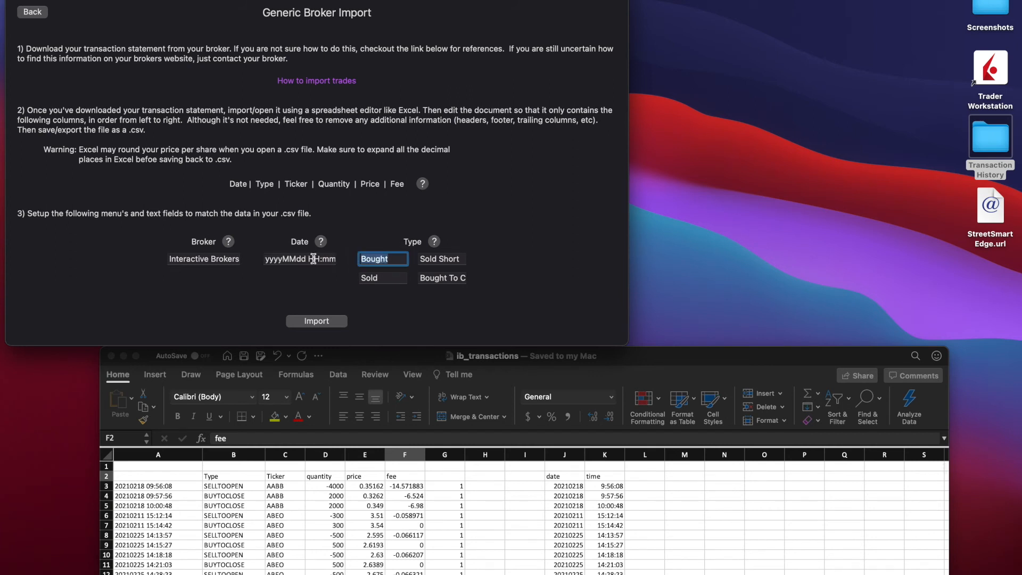
pyautogui.write('Bu')
pyautogui.press('BackSpace')
pyautogui.press('BackSpace')
pyautogui.press('BackSpace')
pyautogui.write('BUYTOOPEN')
# - Set the import form's Sold type to SELLTOCLOSE
pyautogui.press('Tab')
pyautogui.press('Tab')
pyautogui.write('SE')
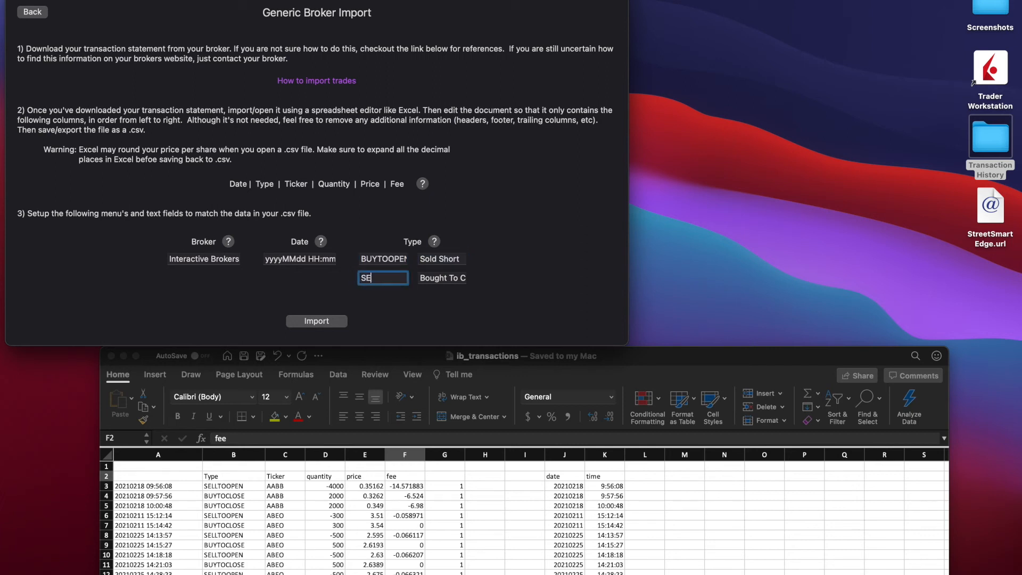
pyautogui.write('LLTOCLOSE')
pyautogui.press('Tab')
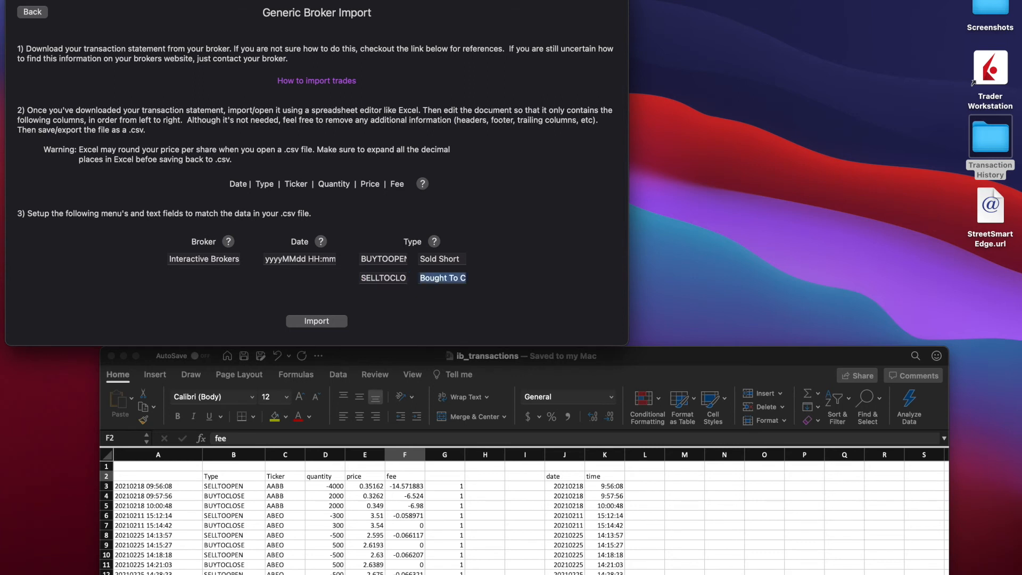
# - Set the import form's Sold Short type to SELLTOOPEN and its Bought To Cover type to BUYTOCLOSE
pyautogui.hotkey('shift', 'Tab')
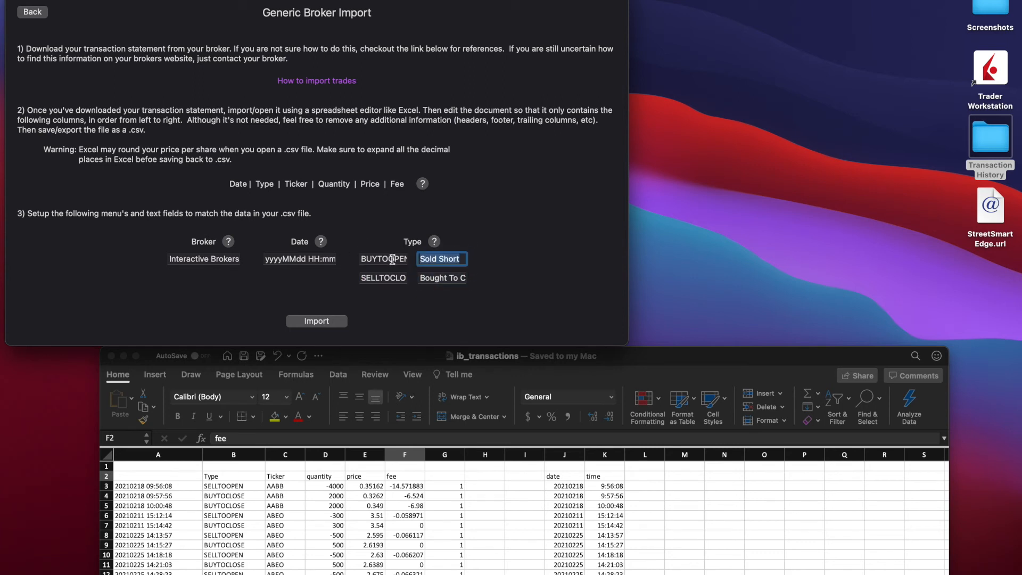
pyautogui.write('SELLTOOPEN')
pyautogui.press('Tab')
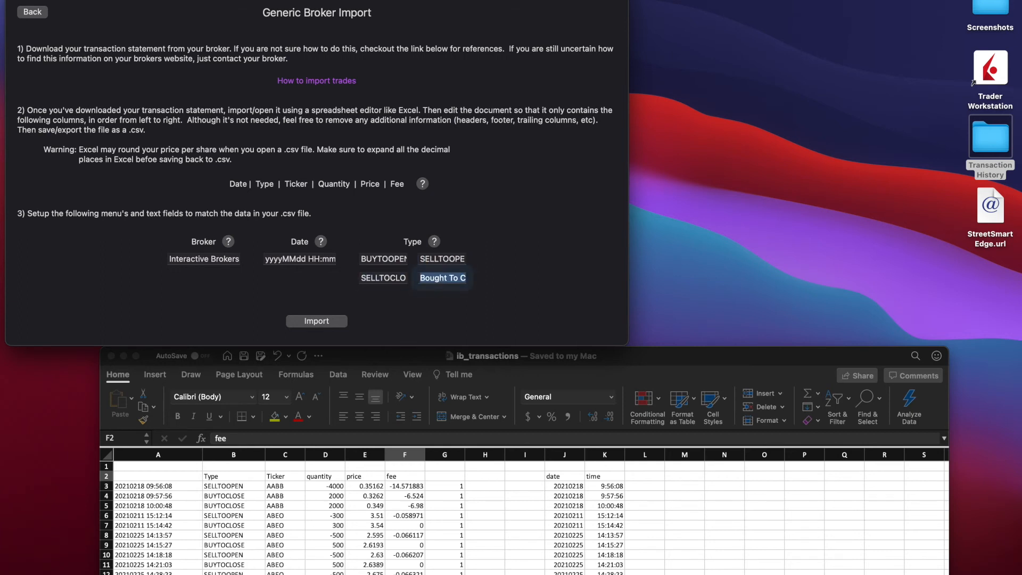
pyautogui.write('BUYTO')
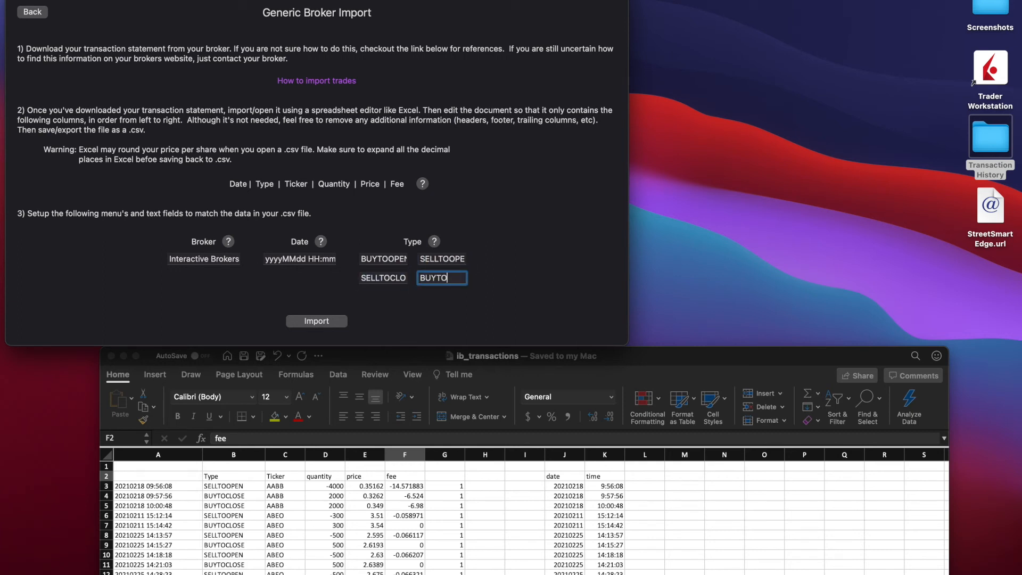
pyautogui.write('CLOSE')
# - Close the ib_transactions workbook and move the Generic Broker Import window into full view
pyautogui.click(405, 360)
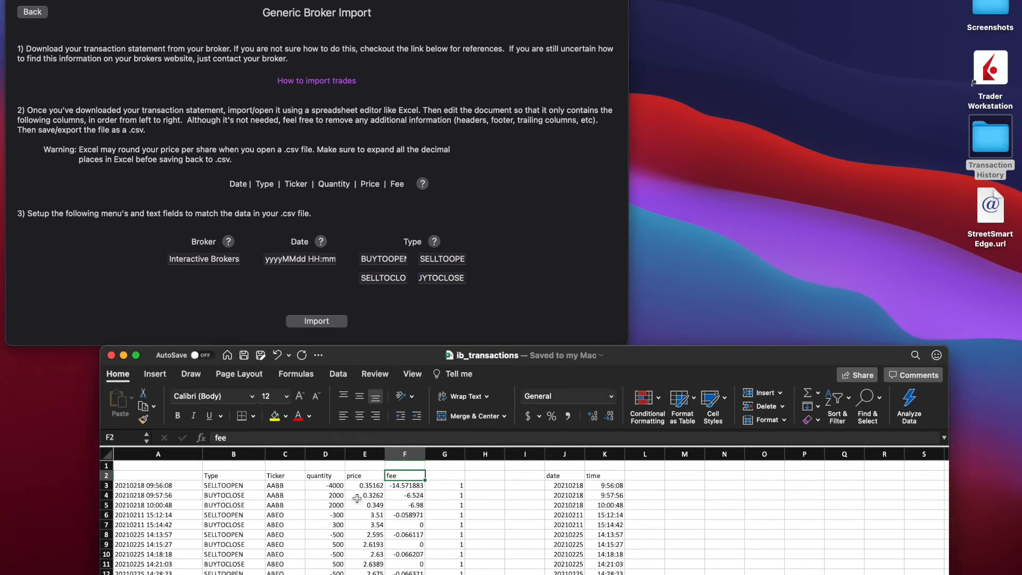
pyautogui.click(111, 355)
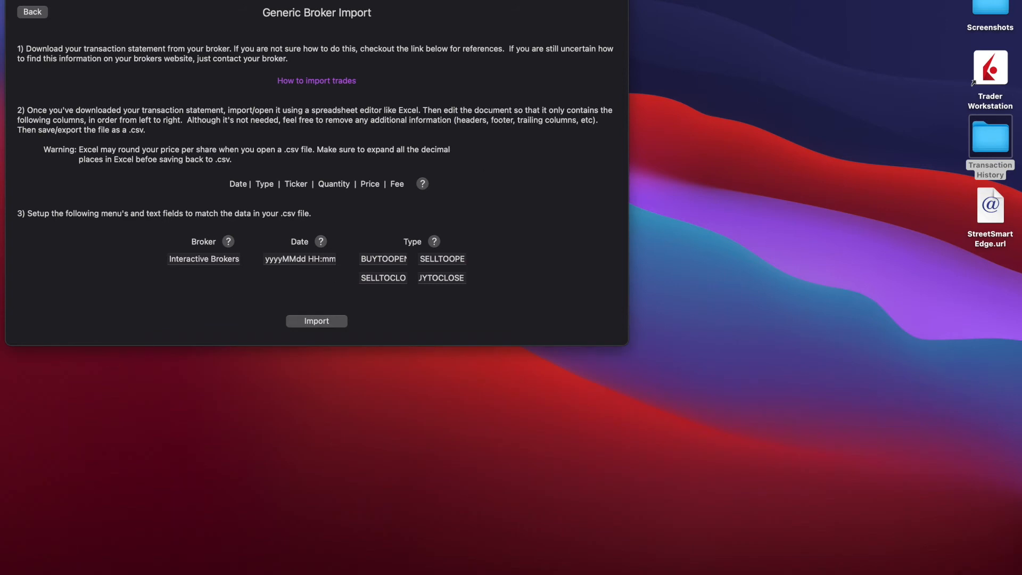
pyautogui.moveTo(449, 0); pyautogui.dragTo(608, 86)
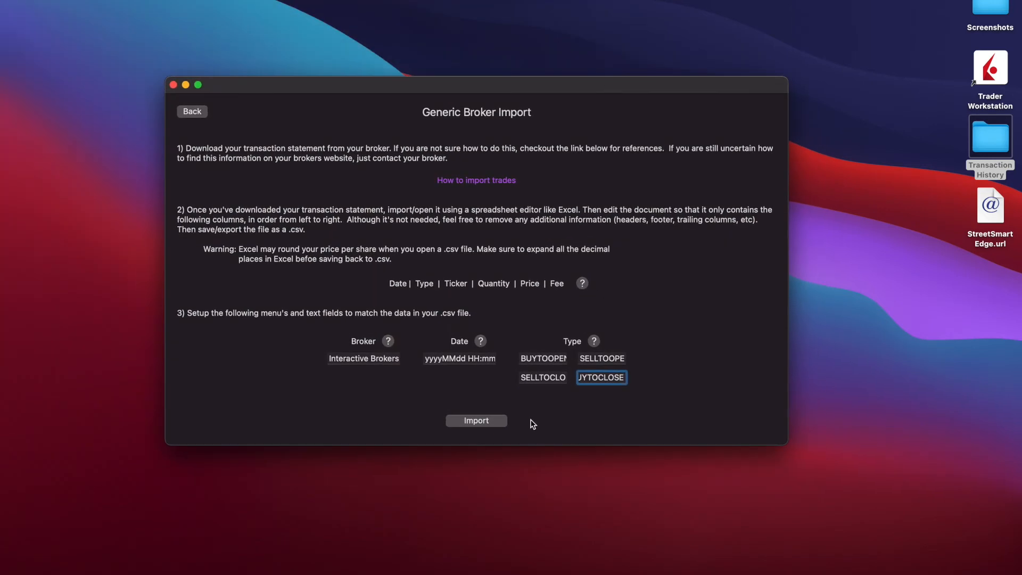
# - Start the Interactive Brokers import and browse to the Transaction History folder on the Desktop
pyautogui.click(492, 423)
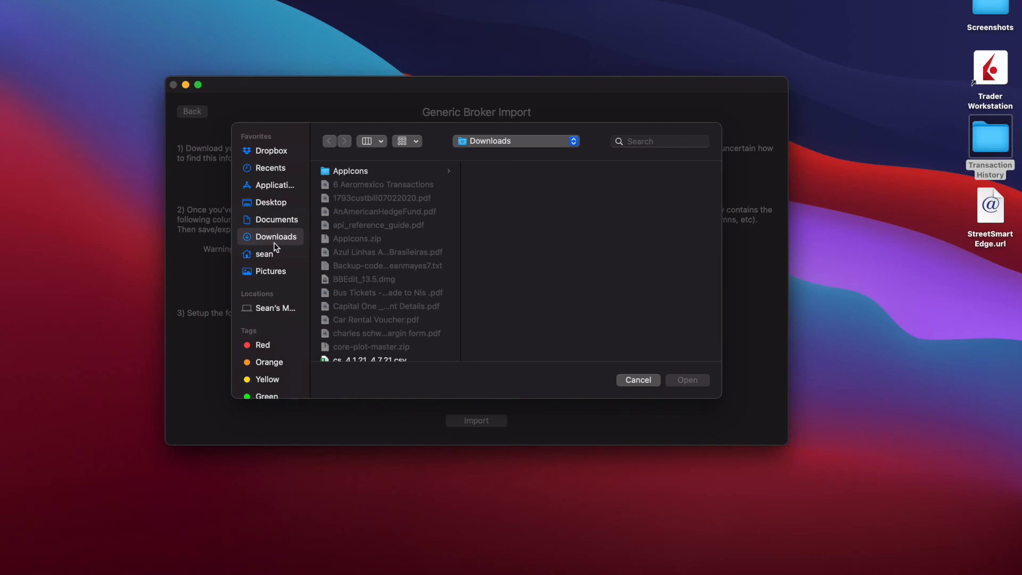
pyautogui.click(281, 201)
pyautogui.click(372, 199)
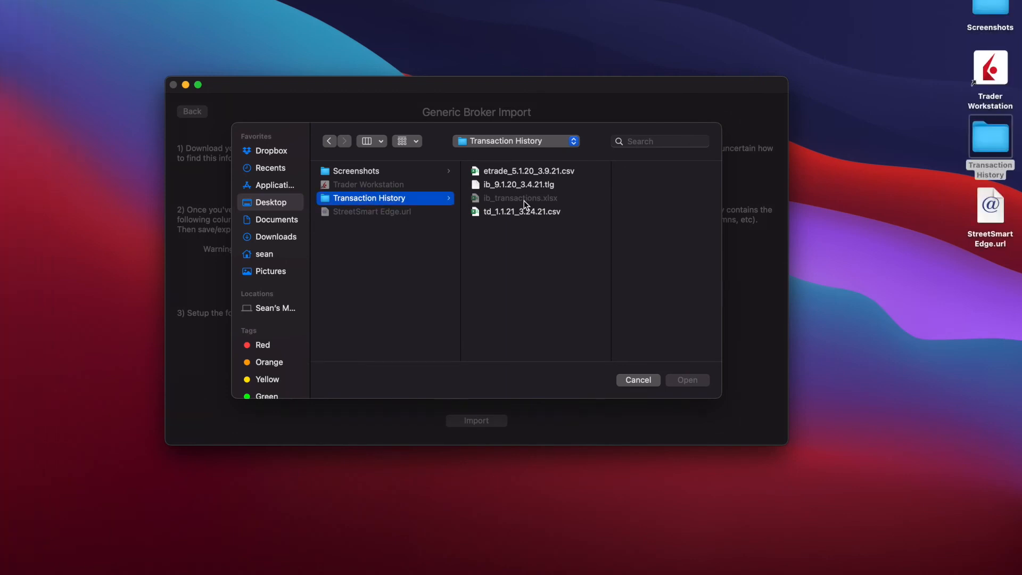
# - Open ib_transactions.xlsx in Excel from the desktop's Transaction History folder
pyautogui.click(979, 148)
pyautogui.doubleClick(977, 147)
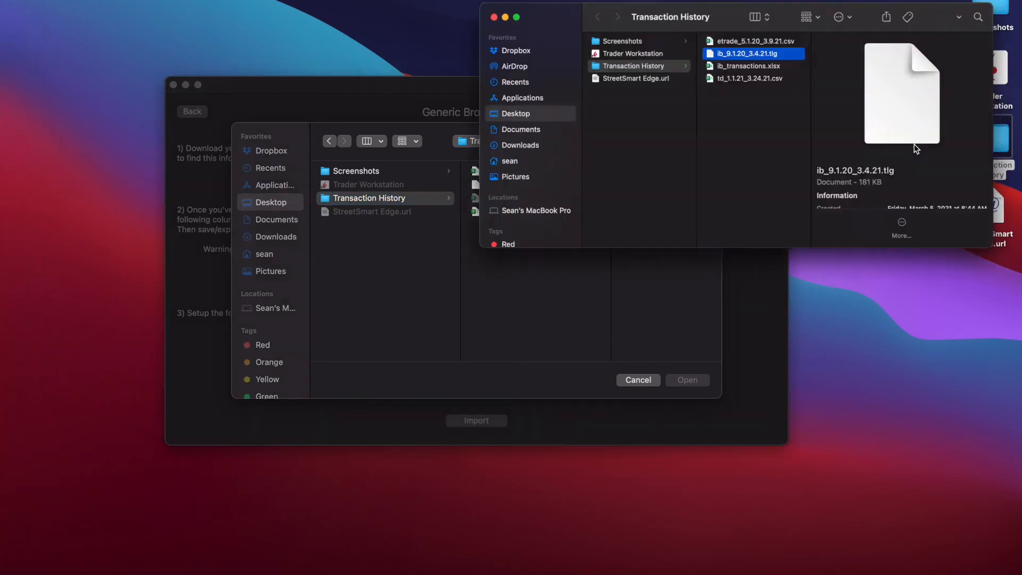
pyautogui.click(718, 59)
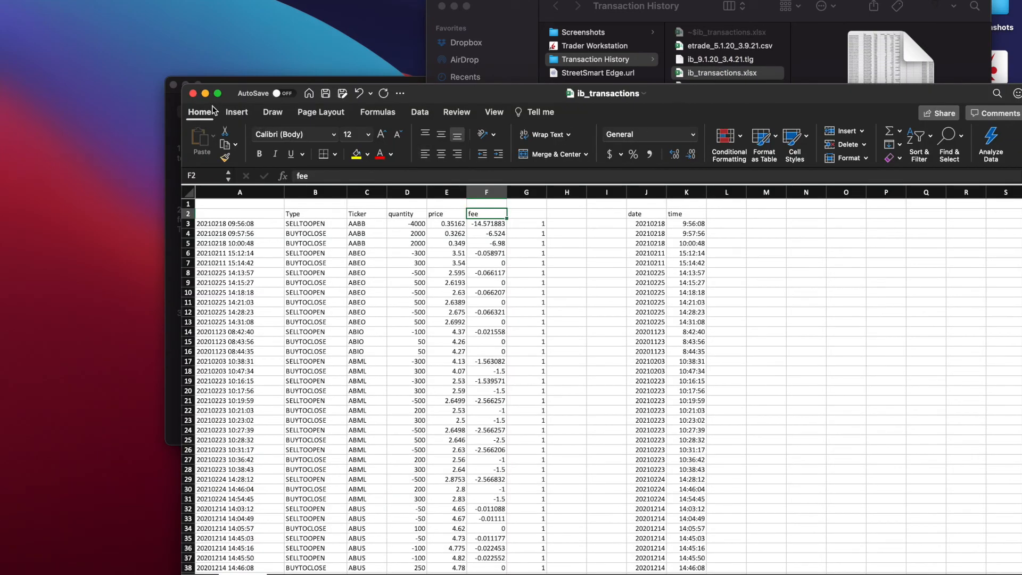
# - Save a copy of ib_transactions as CSV UTF-8 (Comma delimited) in the Transaction History folder and close the workbook
pyautogui.click(72, 1)
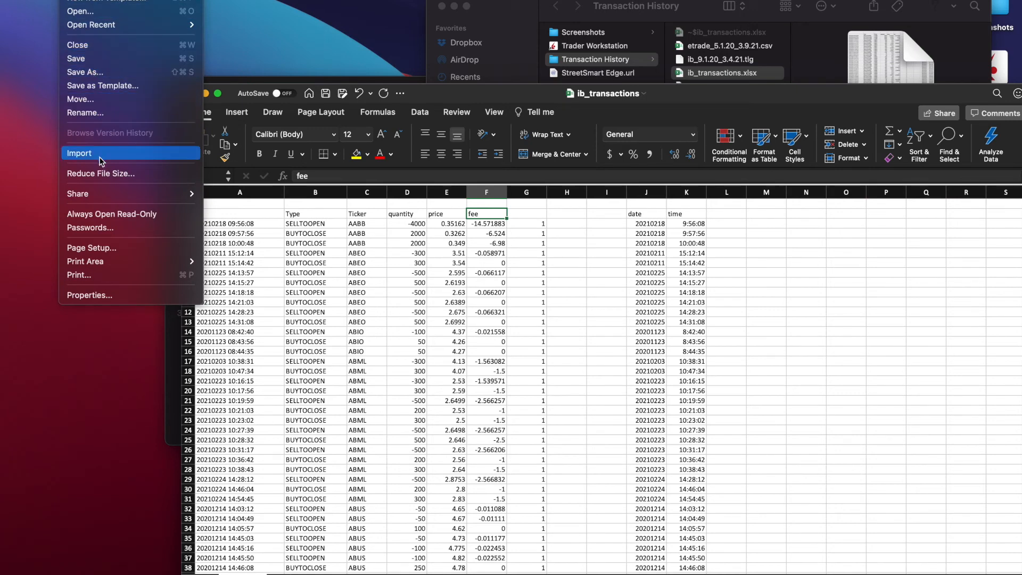
pyautogui.click(108, 72)
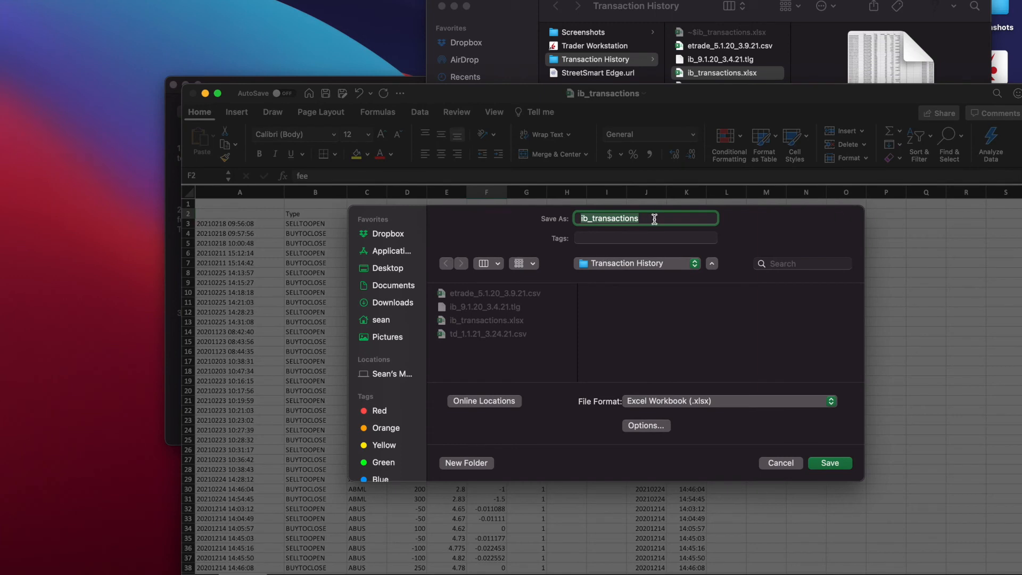
pyautogui.click(650, 401)
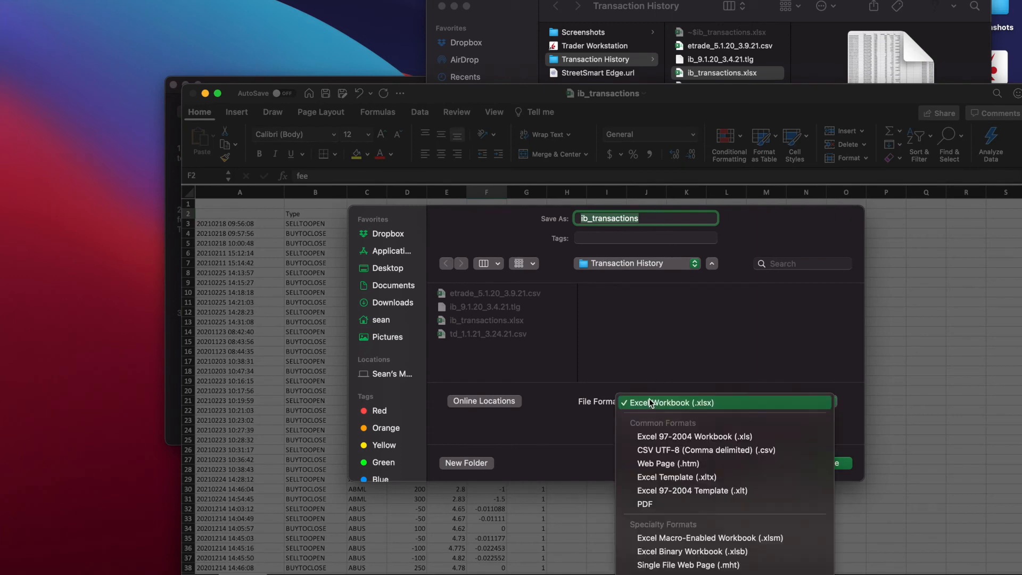
pyautogui.click(690, 452)
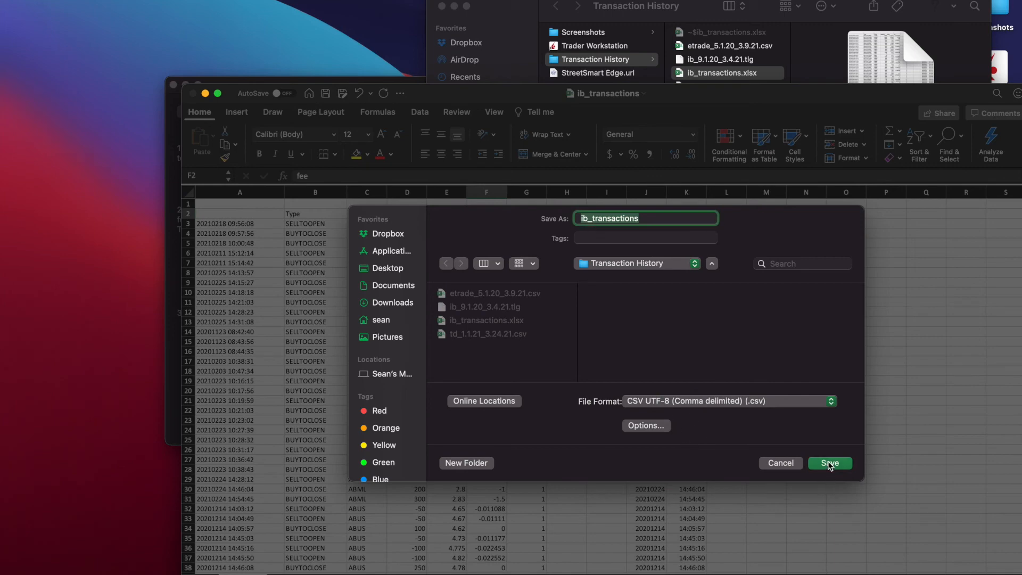
pyautogui.click(830, 464)
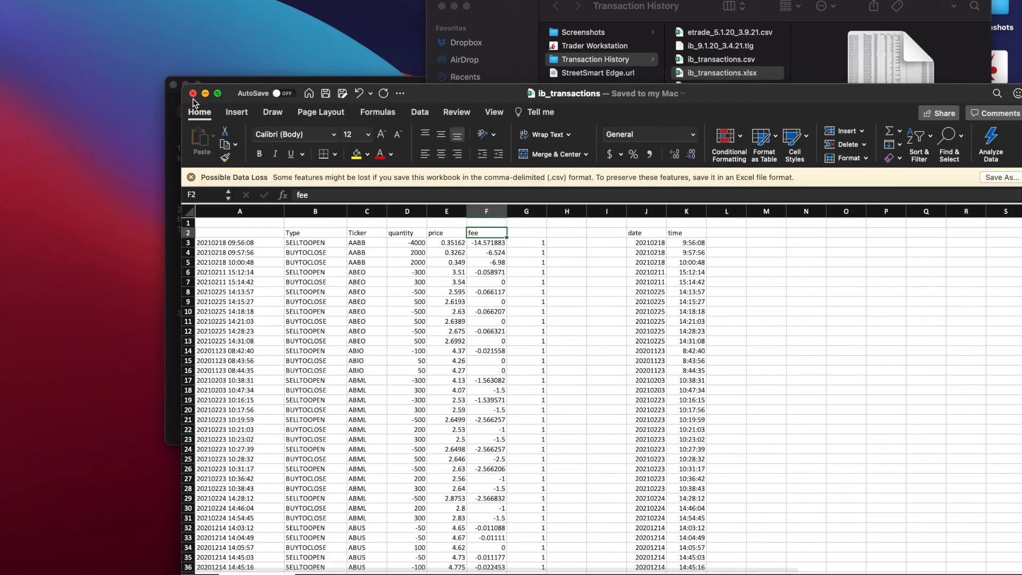
pyautogui.click(192, 93)
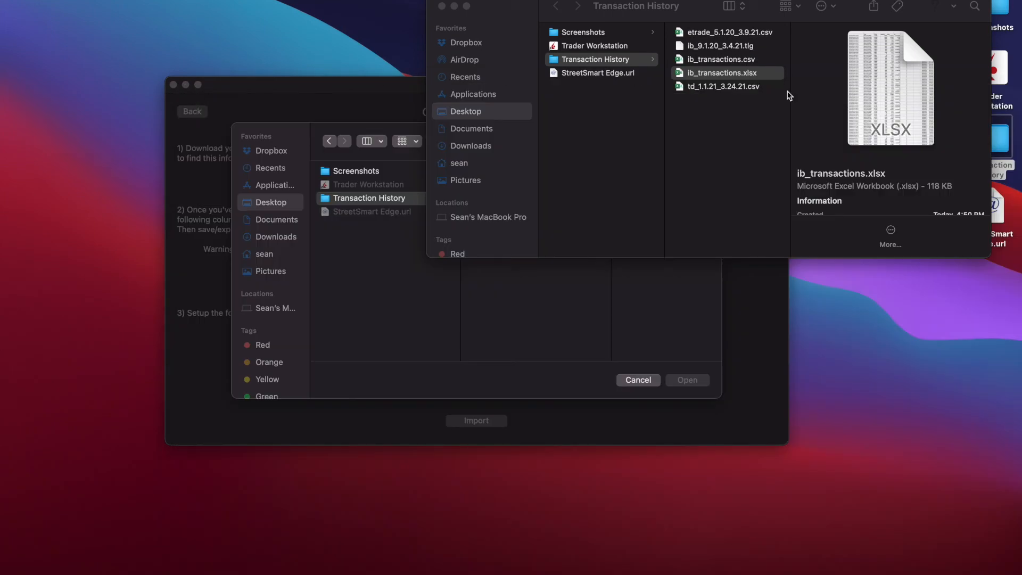
# - Preview ib_transactions.csv in Finder to check its columns
pyautogui.click(744, 60)
pyautogui.press('space')
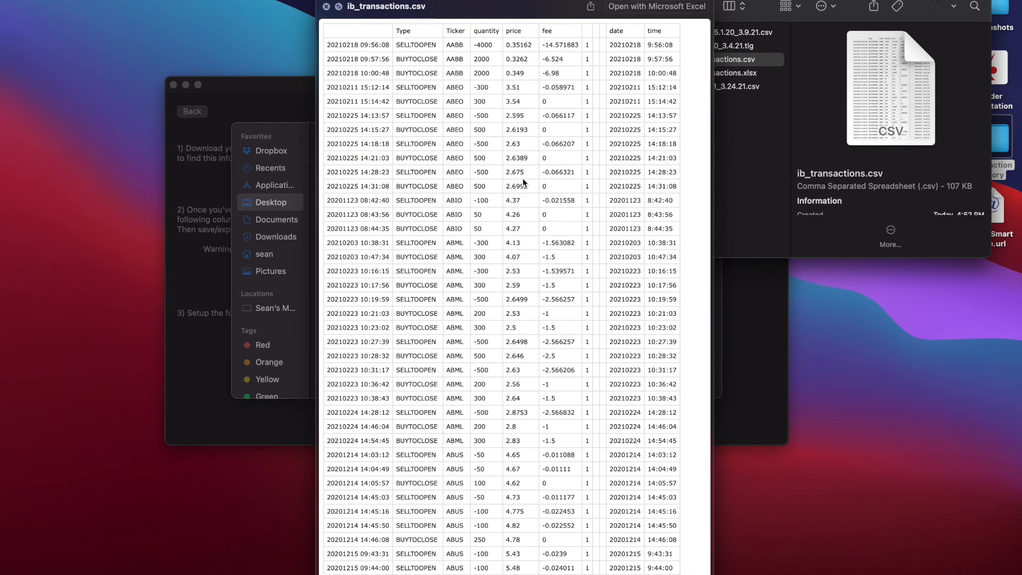
pyautogui.press('space')
# - Import ib_transactions.csv from the Transaction History folder into My Trading Journal
pyautogui.click(351, 261)
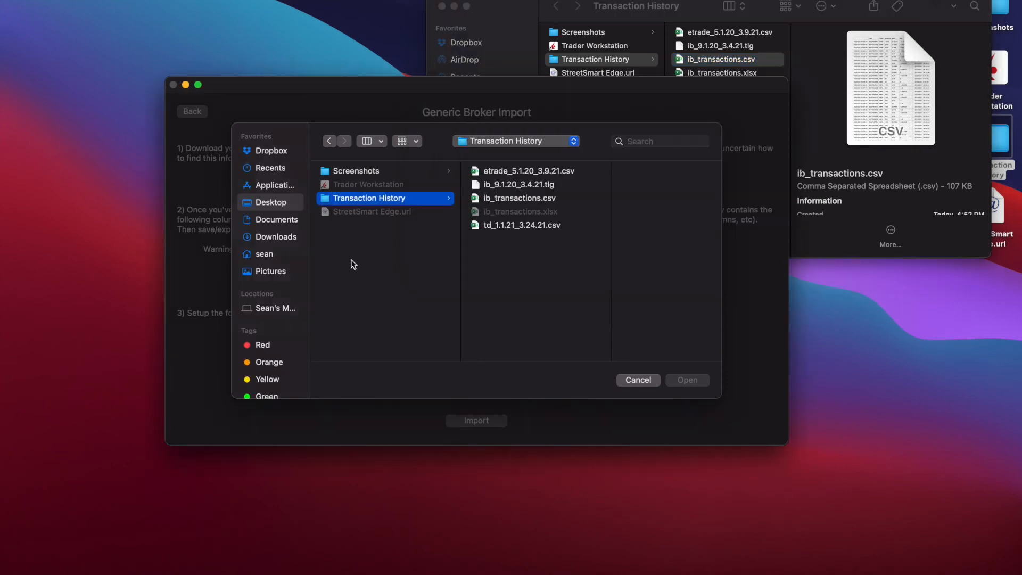
pyautogui.click(521, 199)
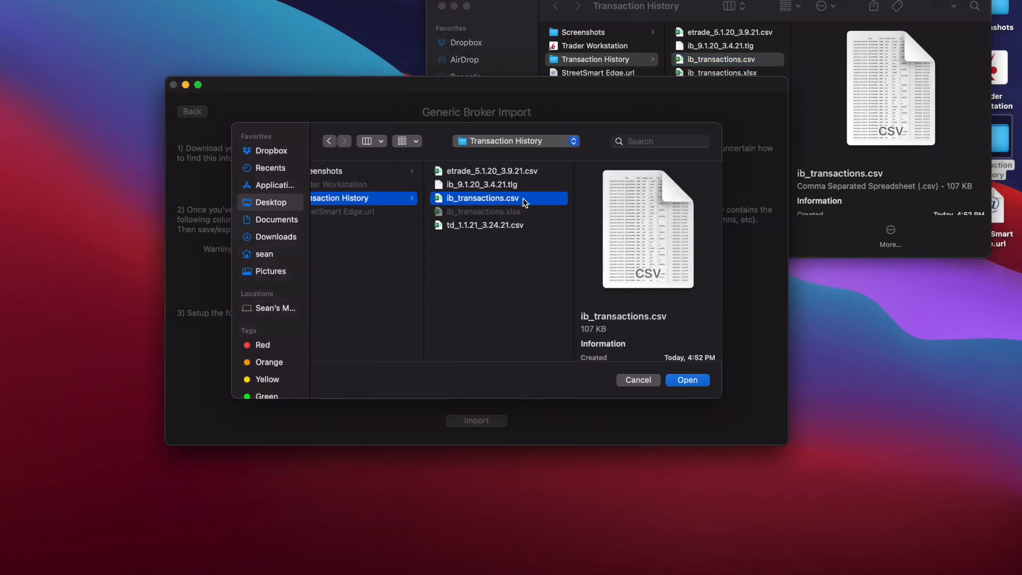
pyautogui.click(690, 381)
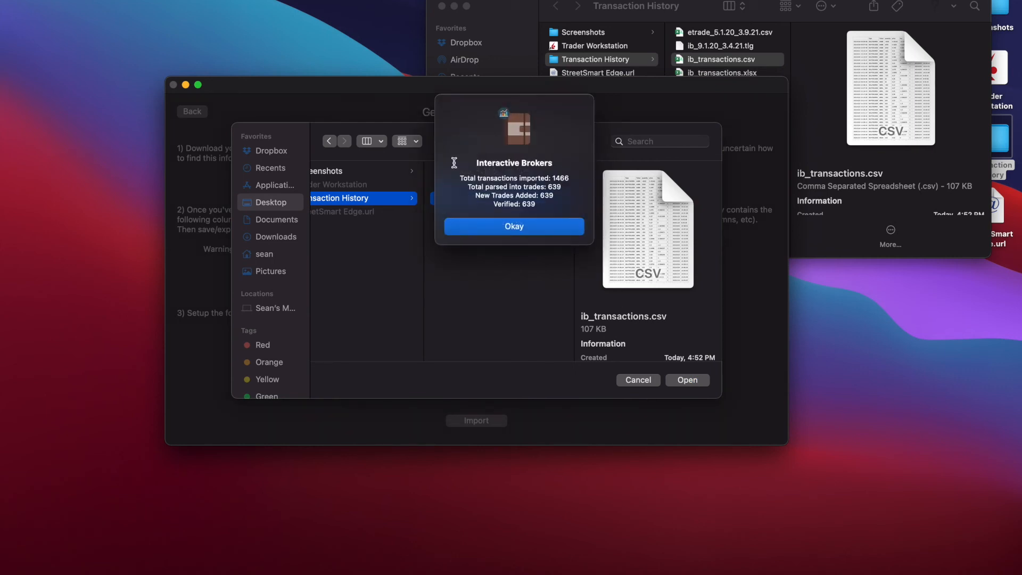
# - Review the import summary's totals for imported transactions, parsed trades, new trades and verified trades, and dismiss it
pyautogui.moveTo(471, 178); pyautogui.dragTo(571, 176)
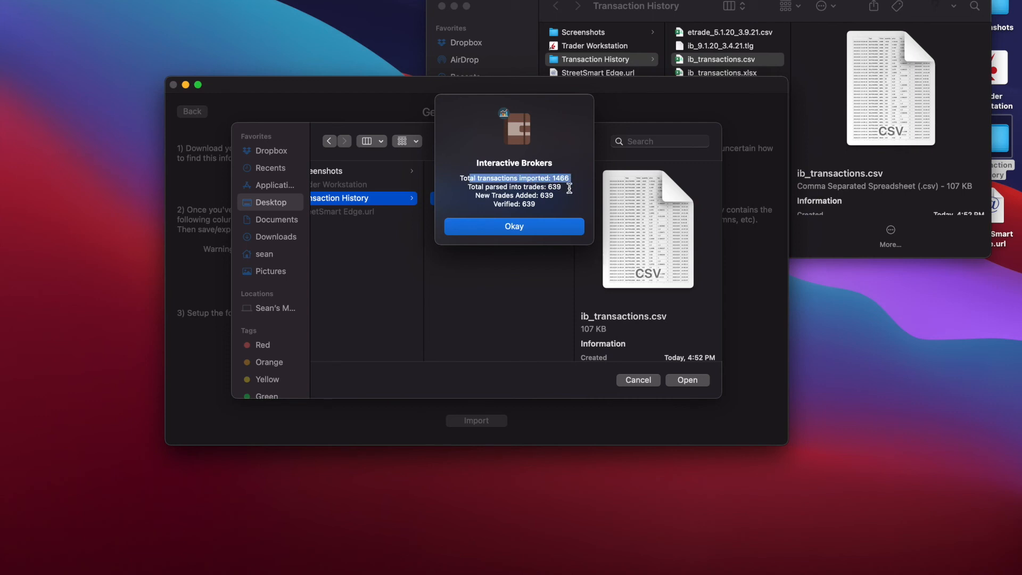
pyautogui.click(569, 188)
pyautogui.moveTo(569, 188); pyautogui.dragTo(467, 190)
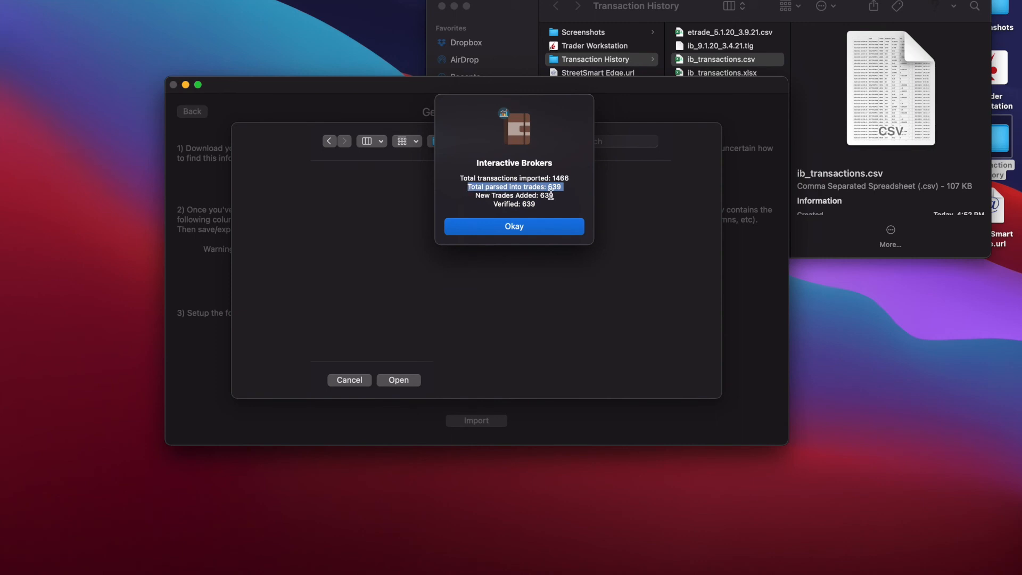
pyautogui.moveTo(557, 195); pyautogui.dragTo(482, 196)
pyautogui.moveTo(542, 206); pyautogui.dragTo(489, 203)
pyautogui.click(551, 204)
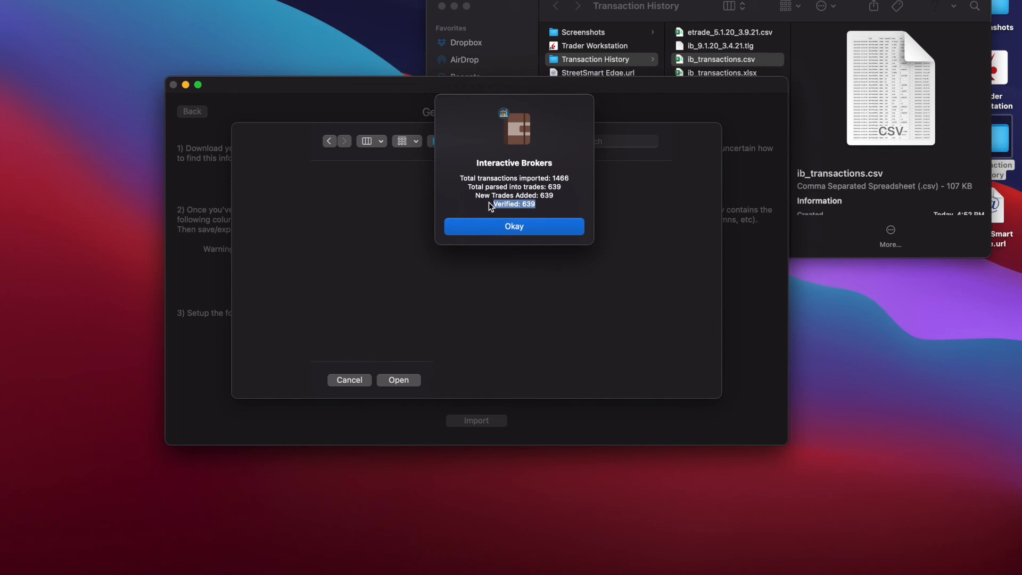
pyautogui.click(559, 227)
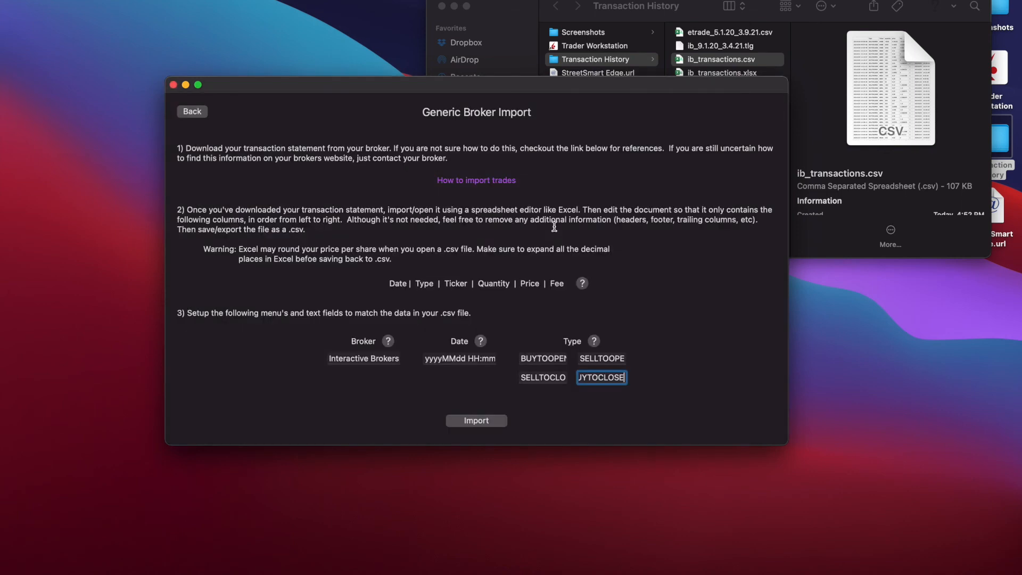
# - Return to the main journal list and look through the imported trades
pyautogui.click(201, 118)
pyautogui.click(203, 115)
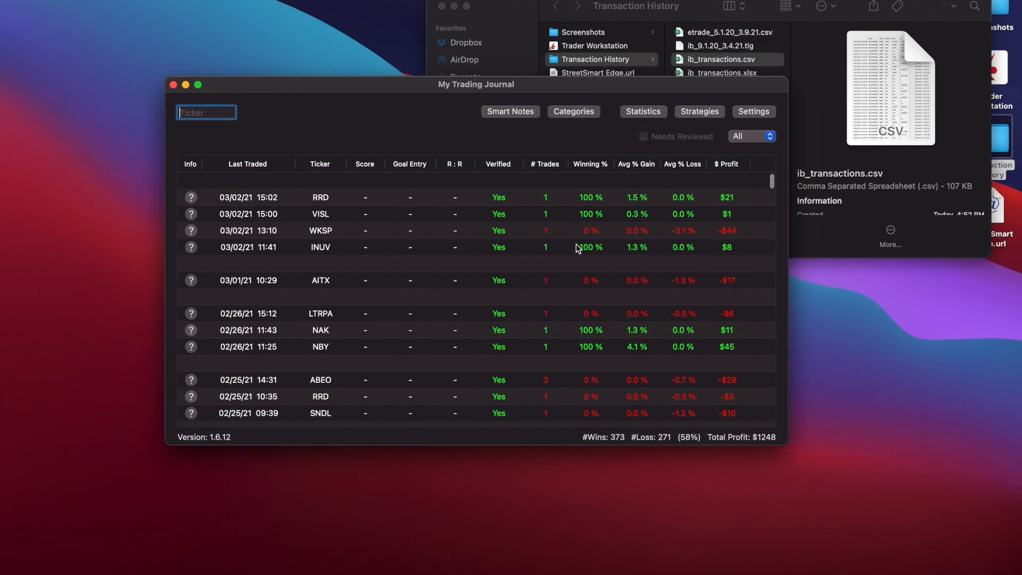
pyautogui.scroll(-5, 576, 244)
pyautogui.scroll(-20, 577, 246)
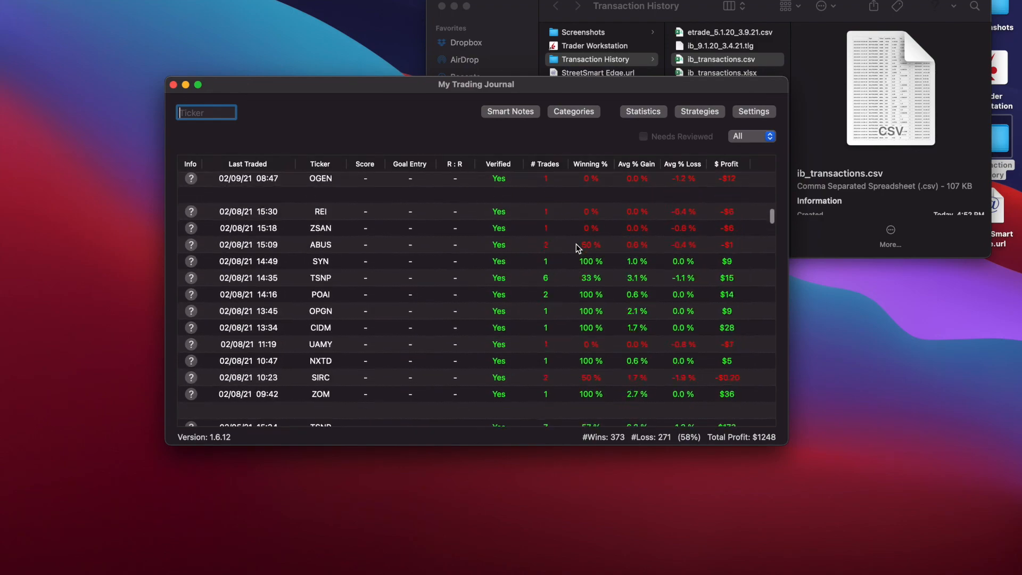
pyautogui.scroll(10, 576, 246)
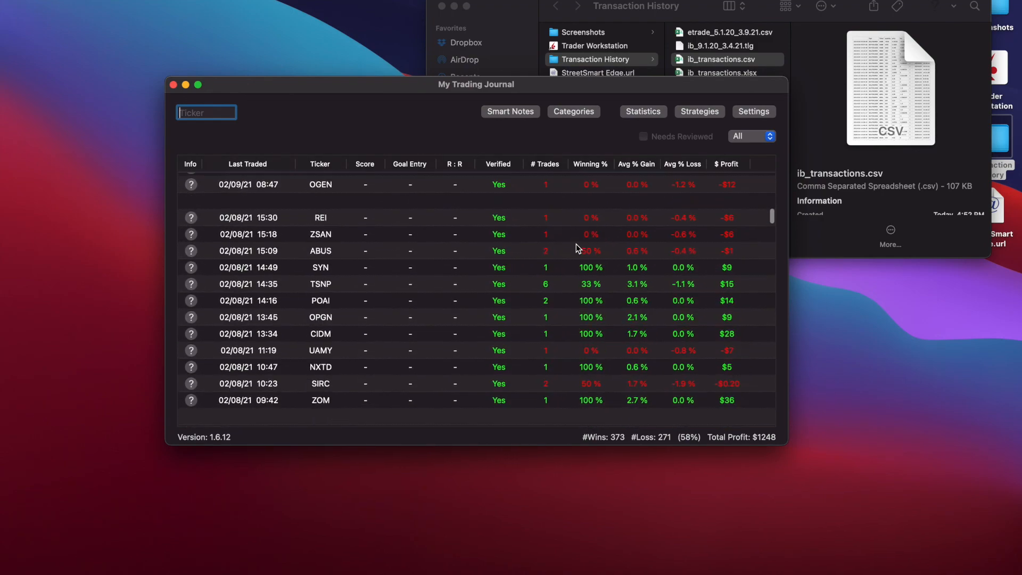
# - Open the ABUS ticker's trades, limit them to Last 90, and check the trade type filter options
pyautogui.doubleClick(372, 257)
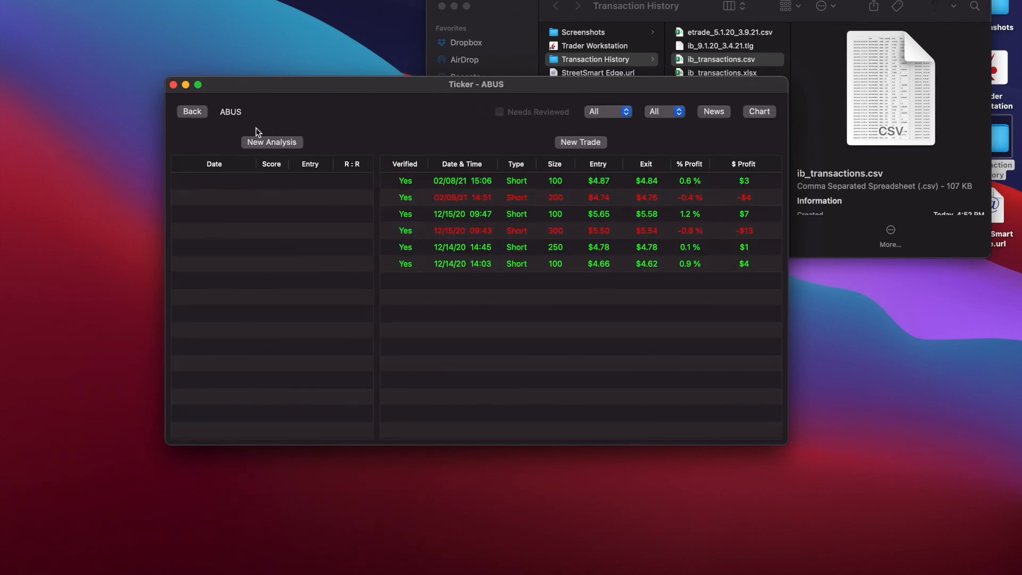
pyautogui.click(625, 112)
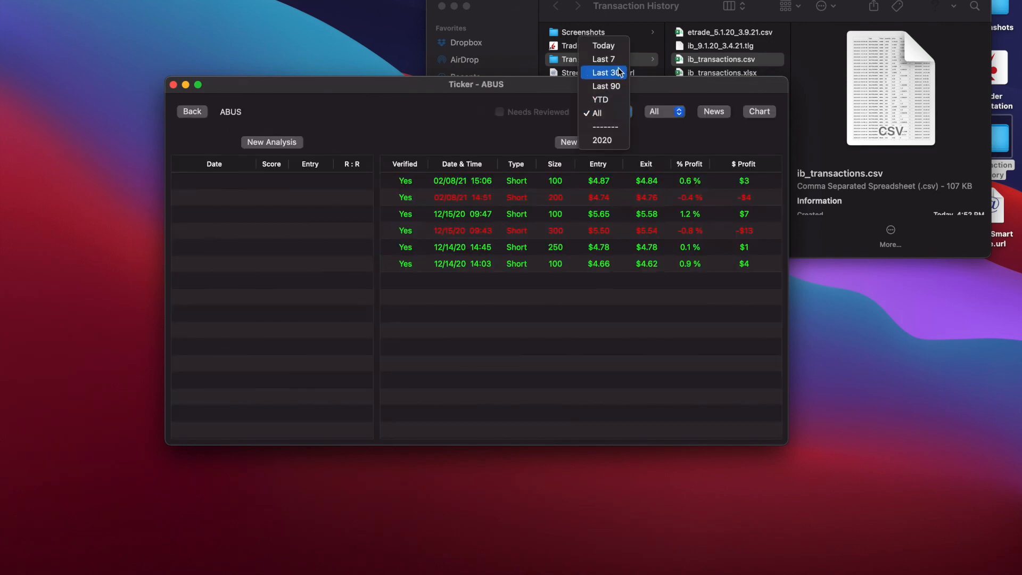
pyautogui.click(621, 87)
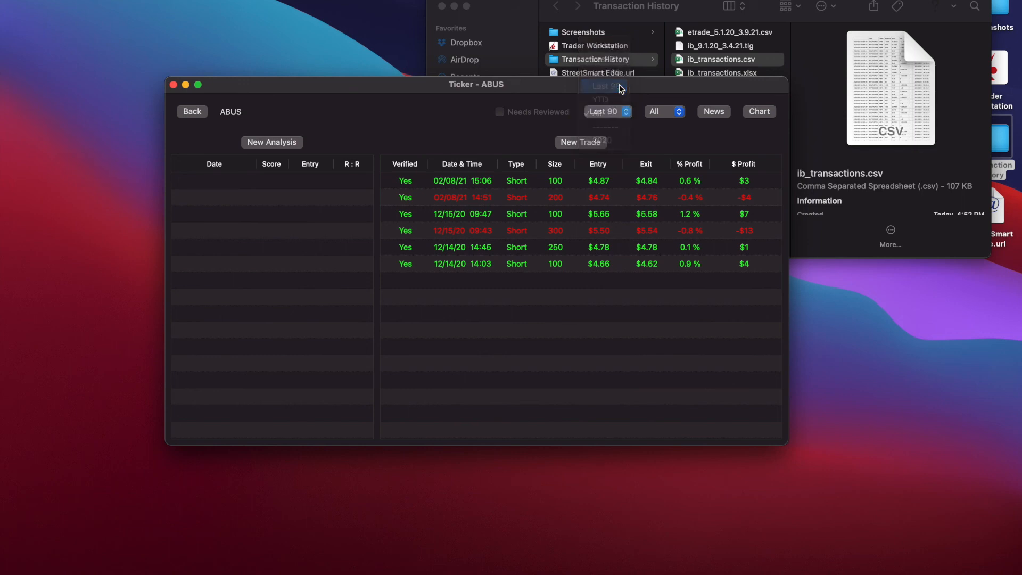
pyautogui.click(666, 112)
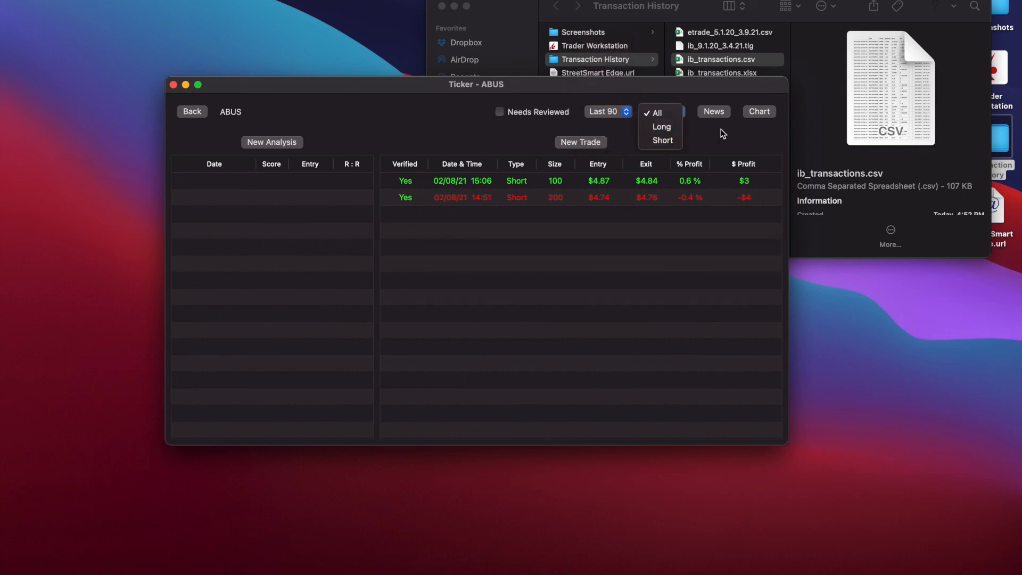
pyautogui.click(692, 131)
# - Look at the blank new trade form for ABUS and cancel it
pyautogui.click(568, 143)
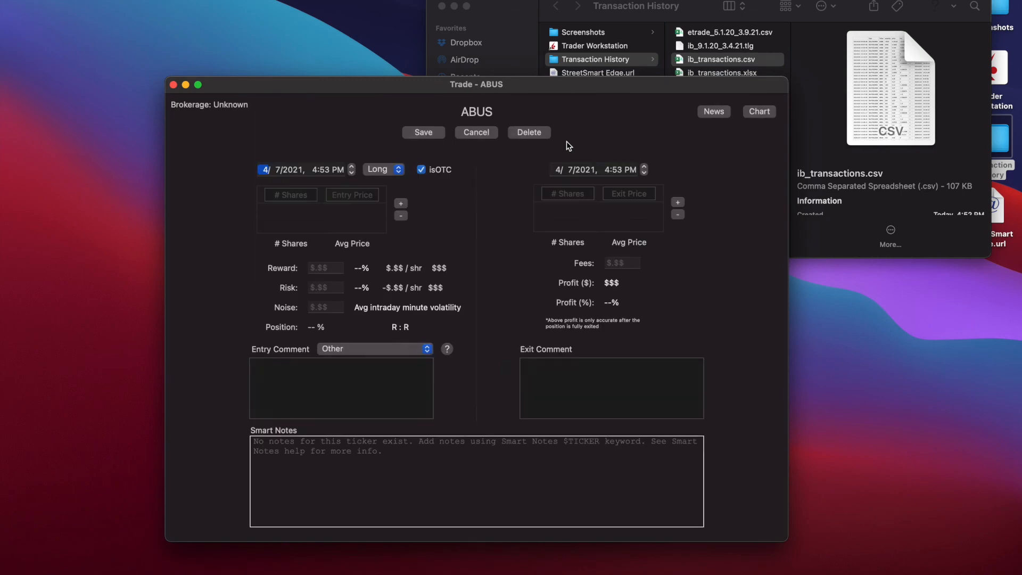
pyautogui.click(460, 132)
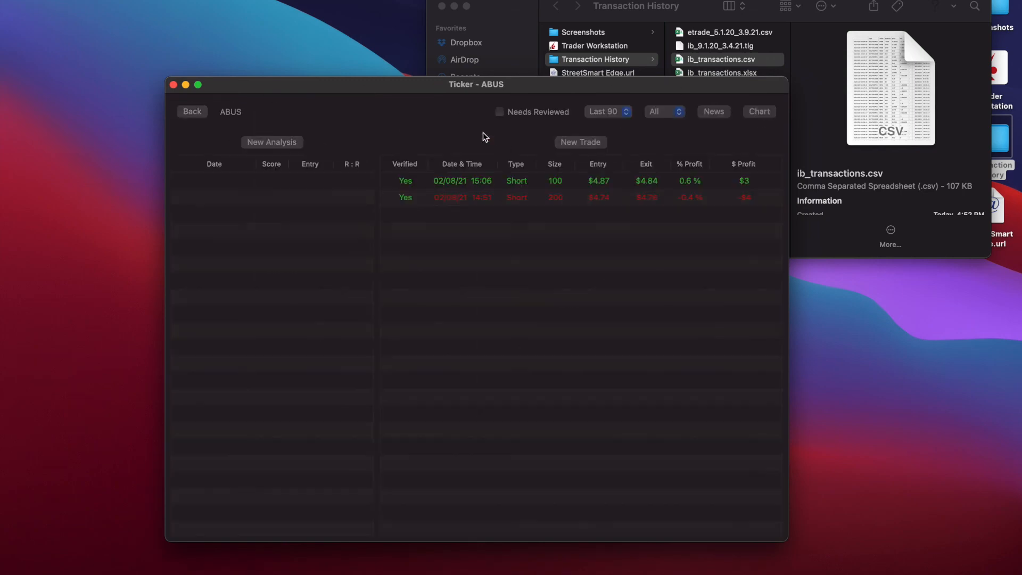
# - Return to the main journal list and open the Statistics view
pyautogui.click(193, 109)
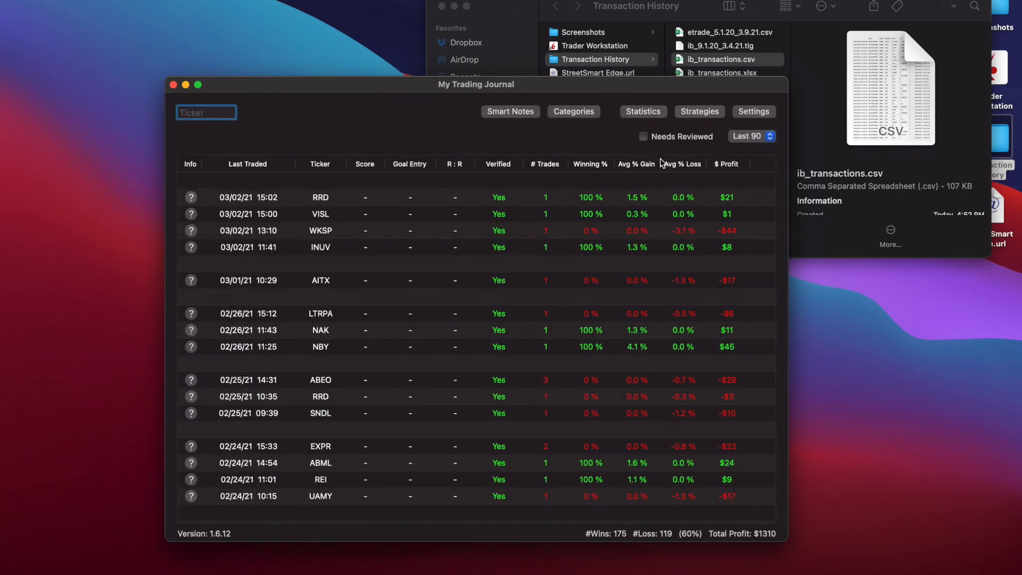
pyautogui.click(647, 115)
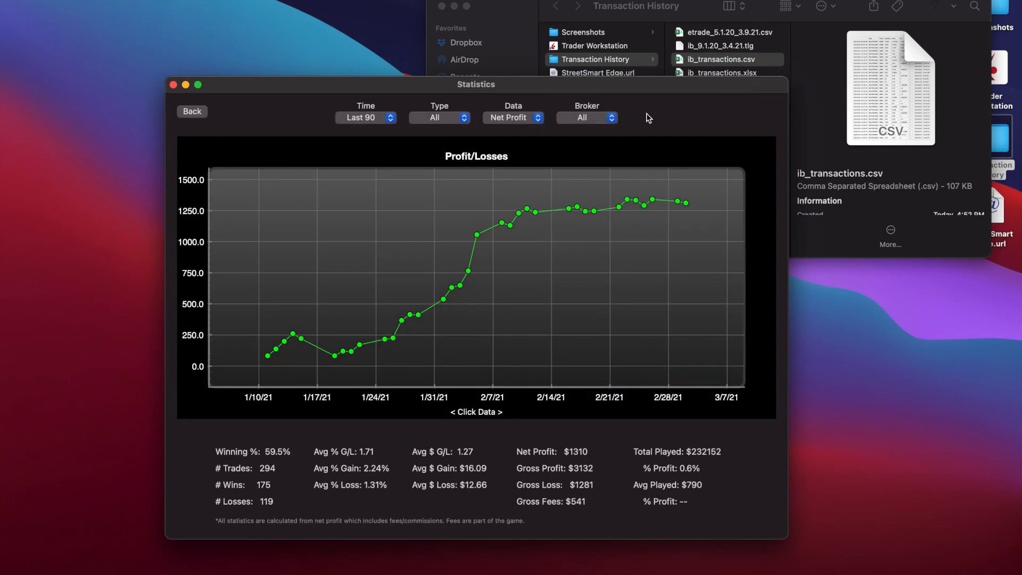
# - Show the statistics for all time and check the available trade type and data options
pyautogui.click(379, 123)
pyautogui.click(370, 149)
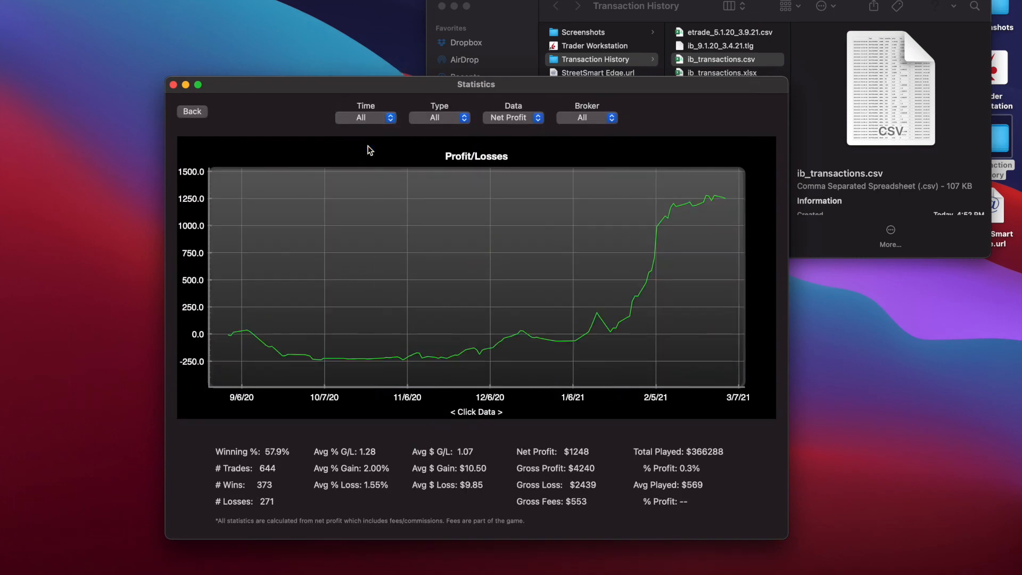
pyautogui.click(442, 117)
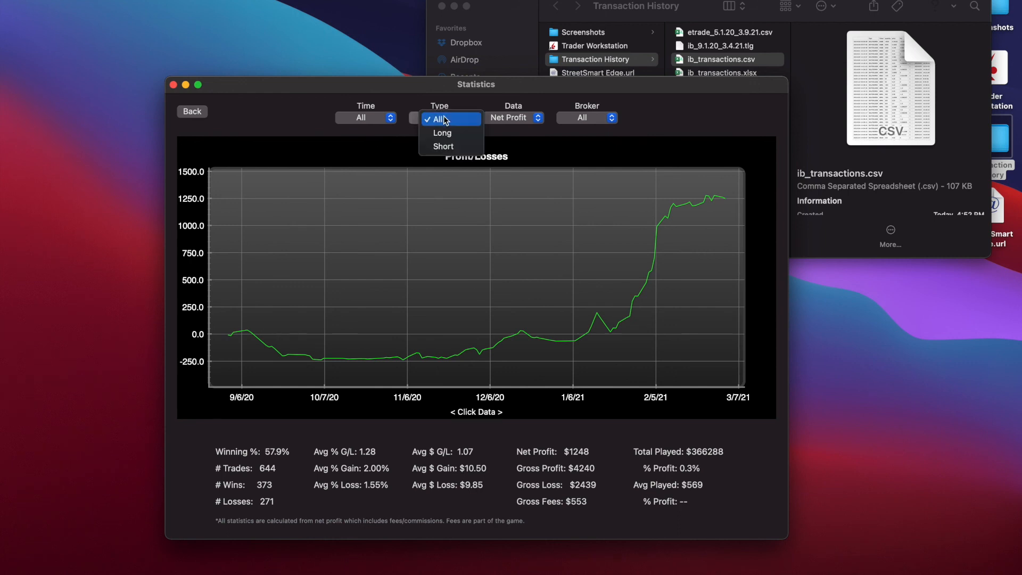
pyautogui.click(529, 119)
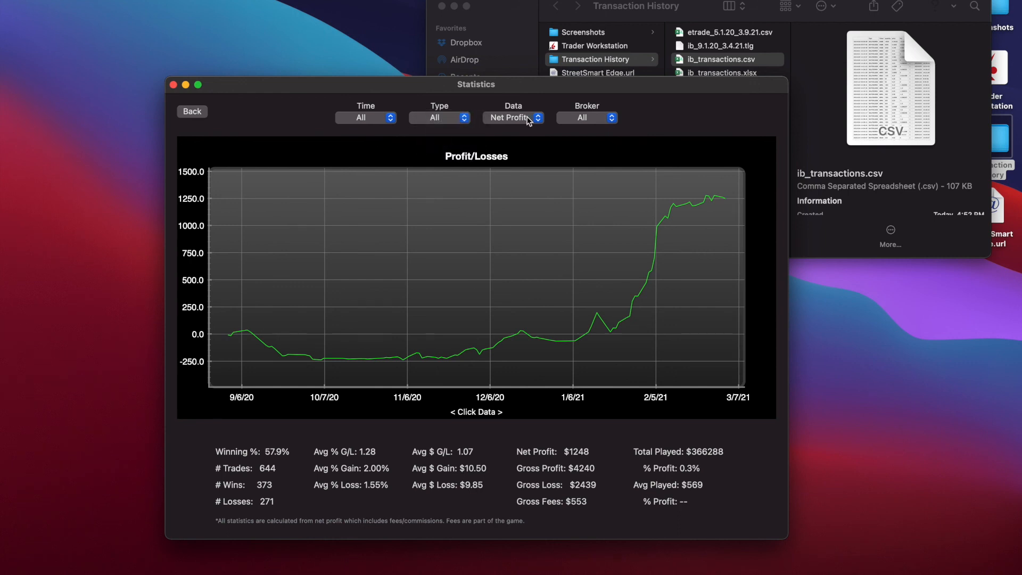
pyautogui.click(532, 119)
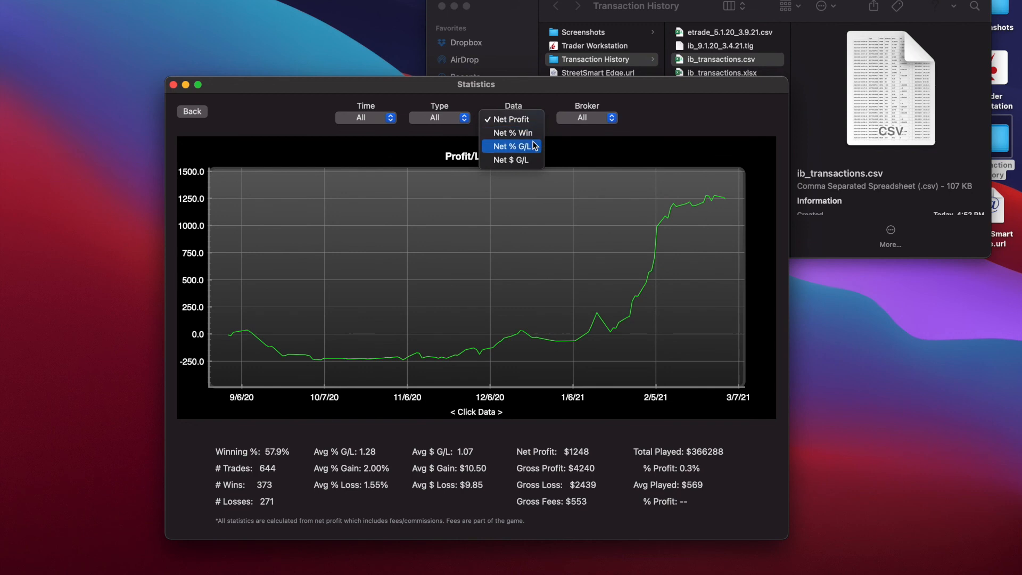
pyautogui.click(626, 122)
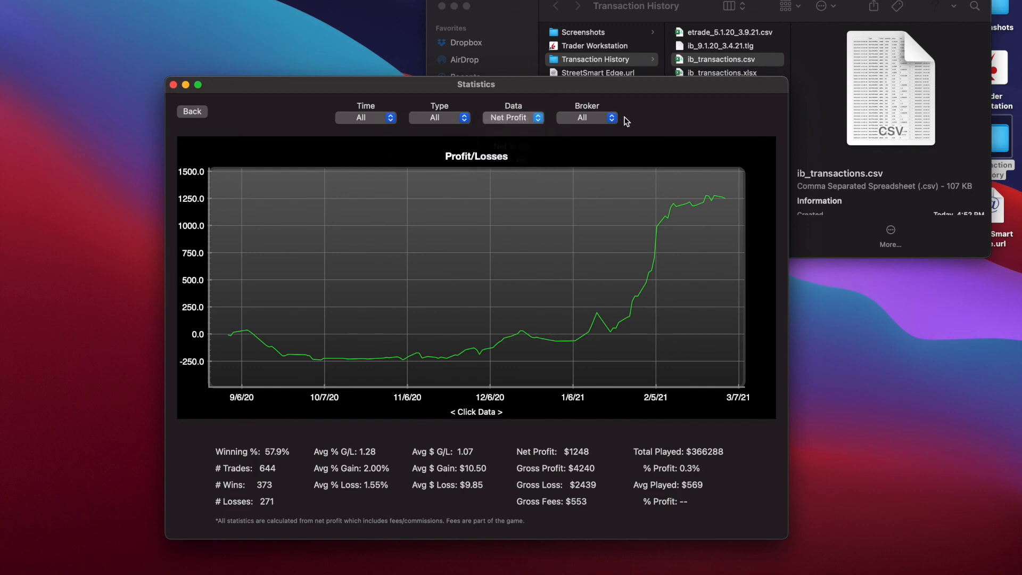
# - Compare the statistics for E Trade, Interactive Brokers and all brokers, and leave the Statistics view
pyautogui.click(614, 117)
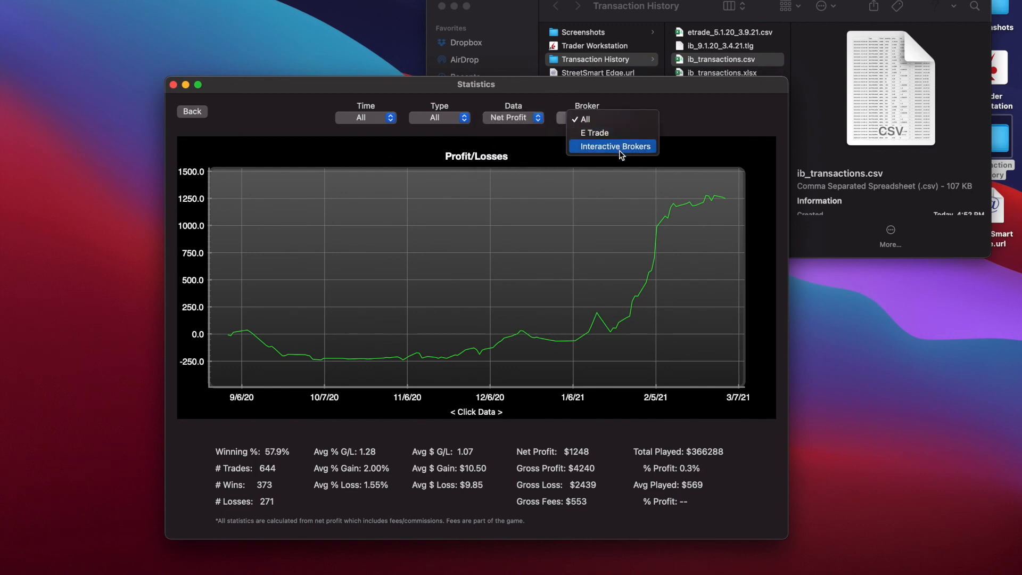
pyautogui.click(612, 133)
pyautogui.click(608, 119)
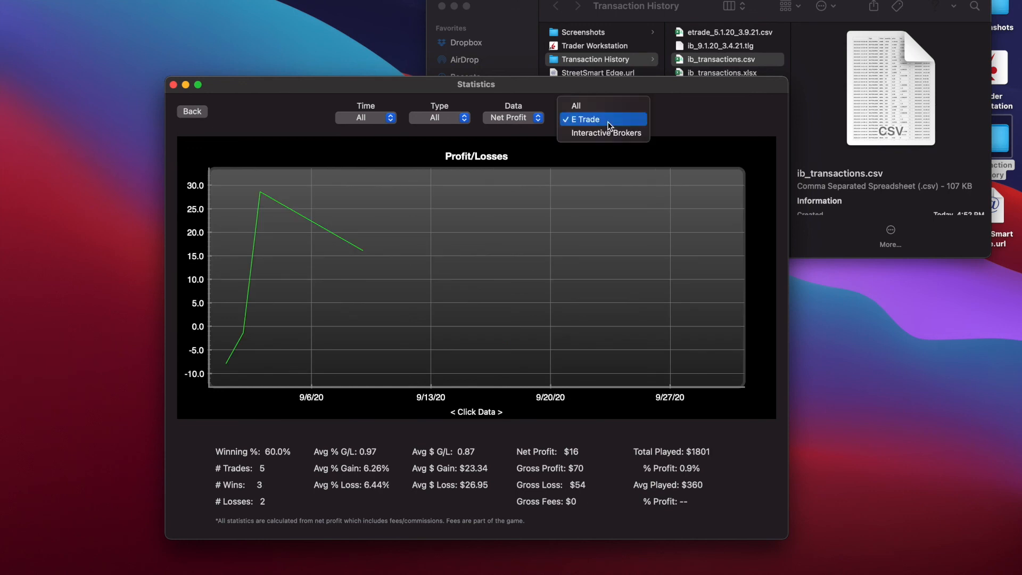
pyautogui.click(606, 132)
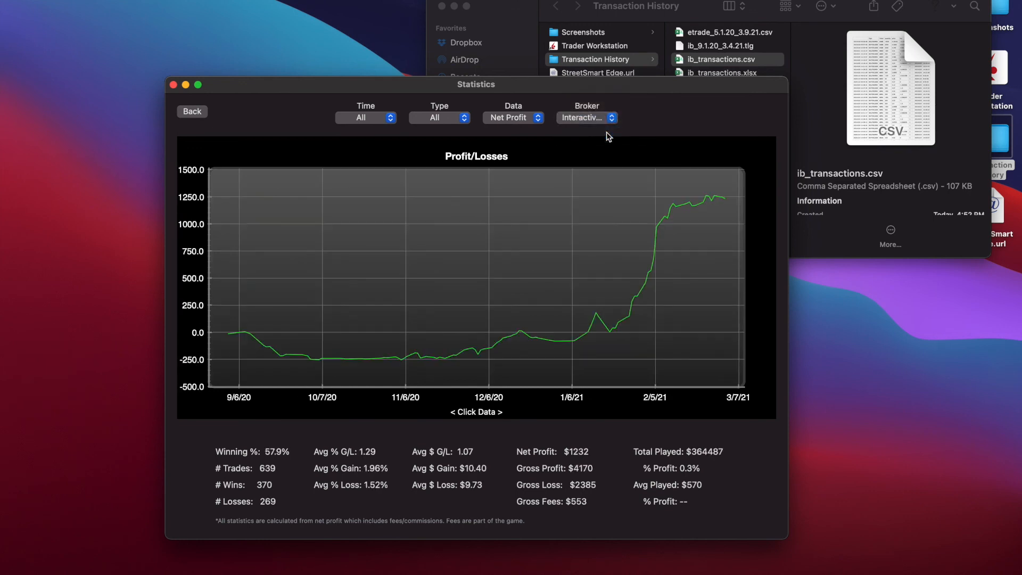
pyautogui.click(606, 118)
pyautogui.click(603, 97)
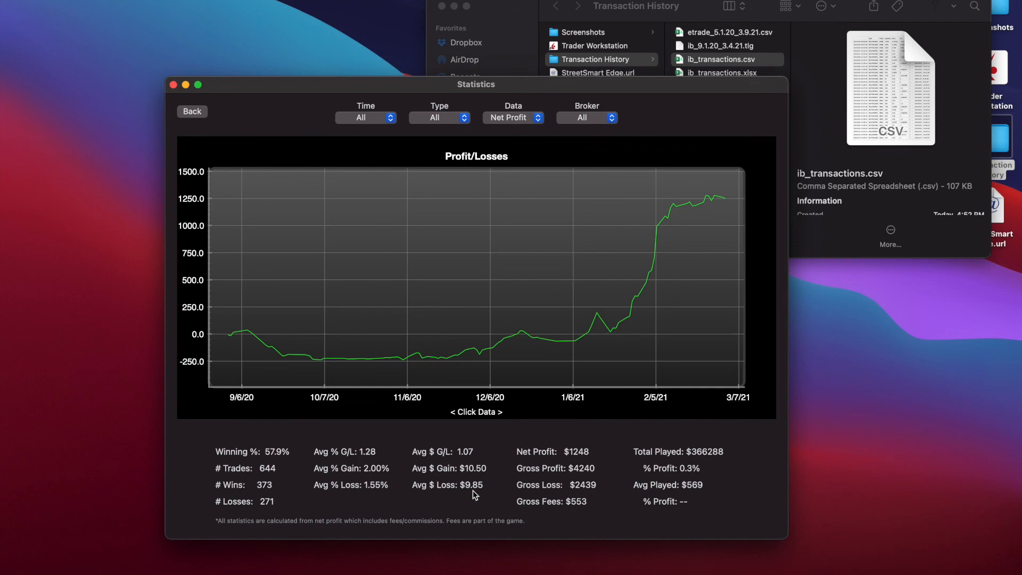
pyautogui.click(201, 113)
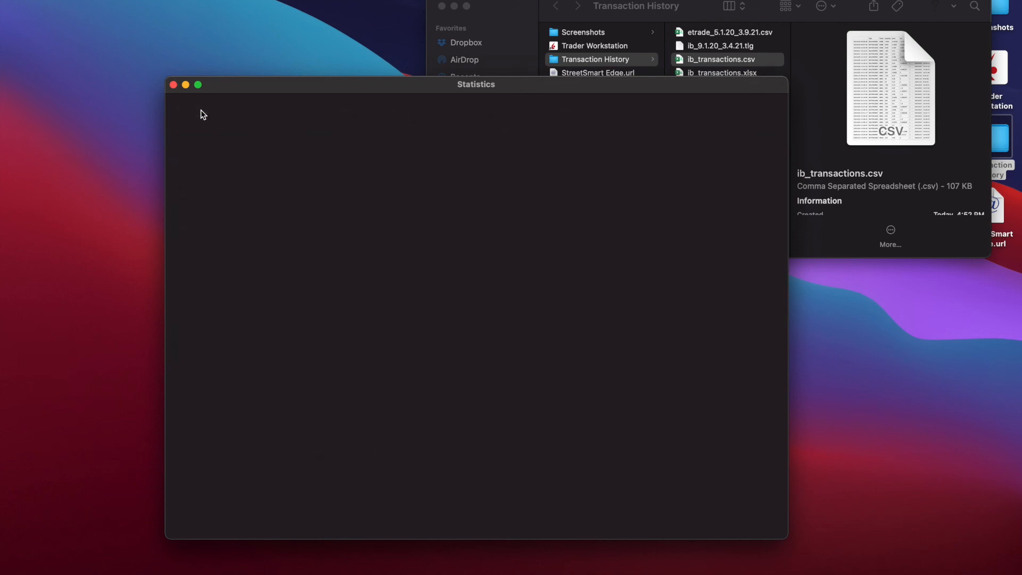